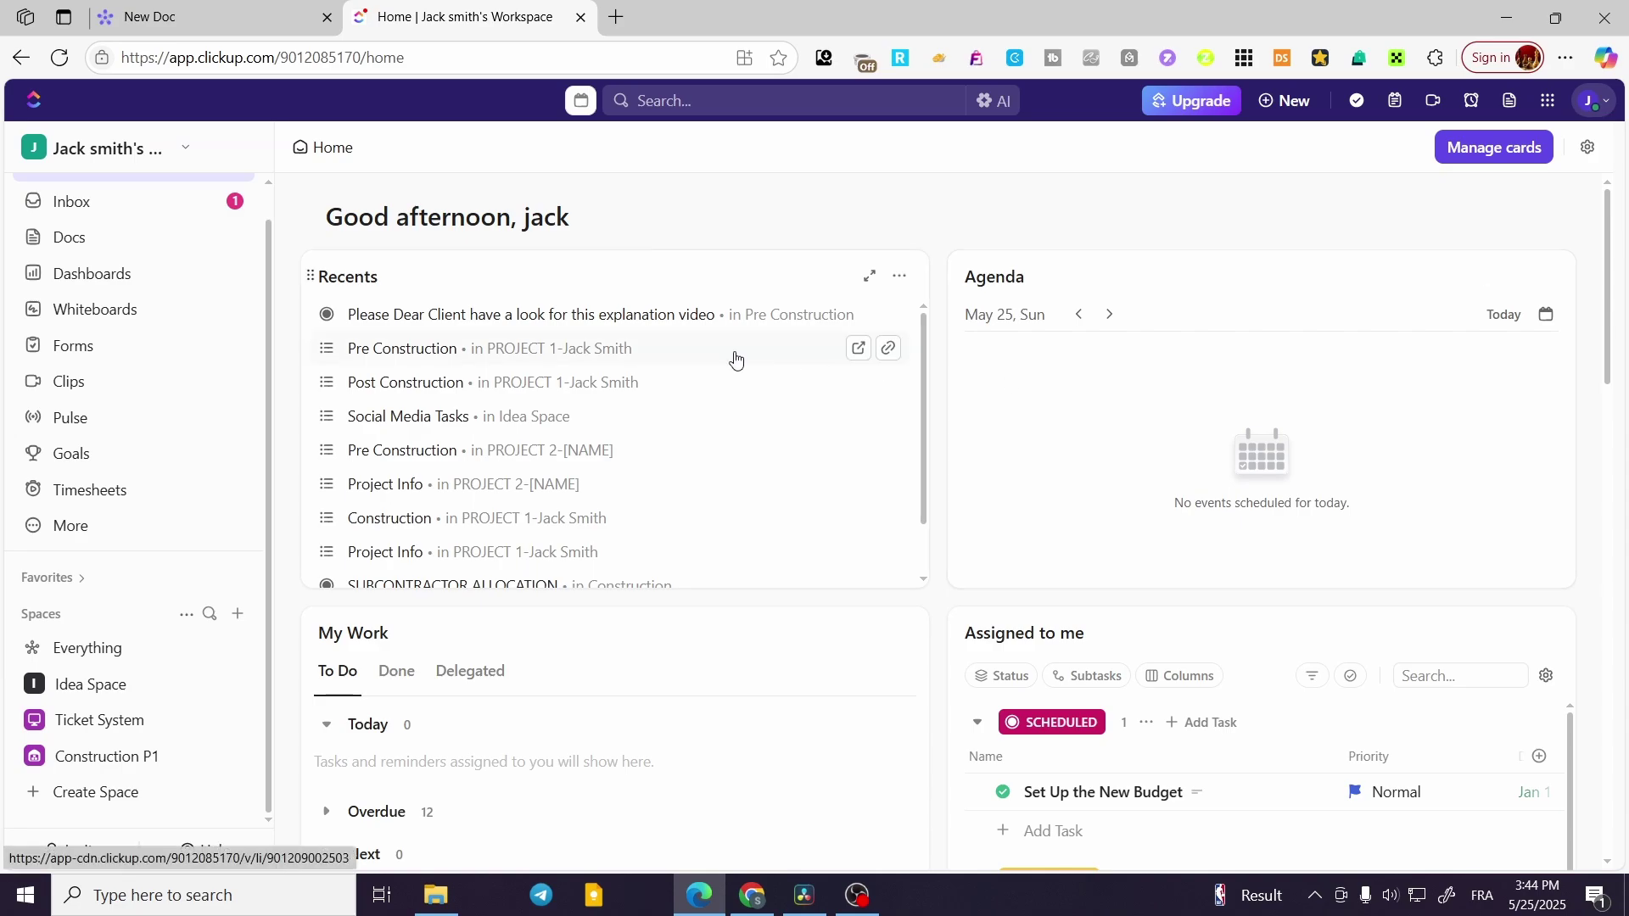
# Step: Create a new teal-coloured Space and open the template gallery filtered to Space templates
pyautogui.scroll(-1, 976, 407)
pyautogui.scroll(1, 1033, 488)
pyautogui.scroll(1, 119, 195)
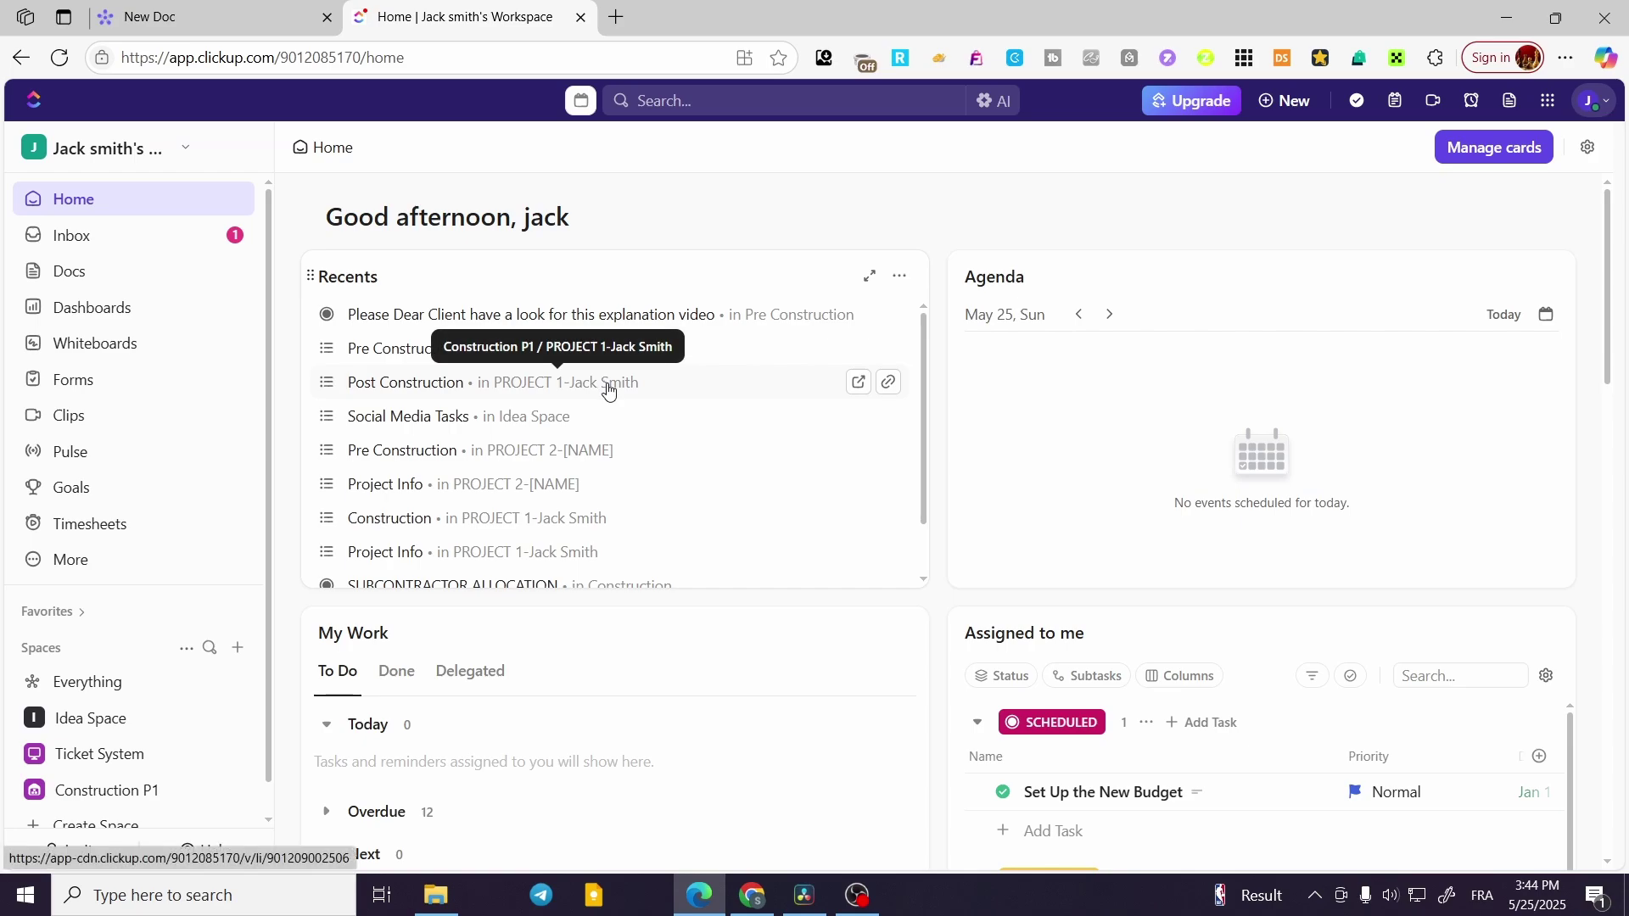
pyautogui.scroll(-3, 598, 418)
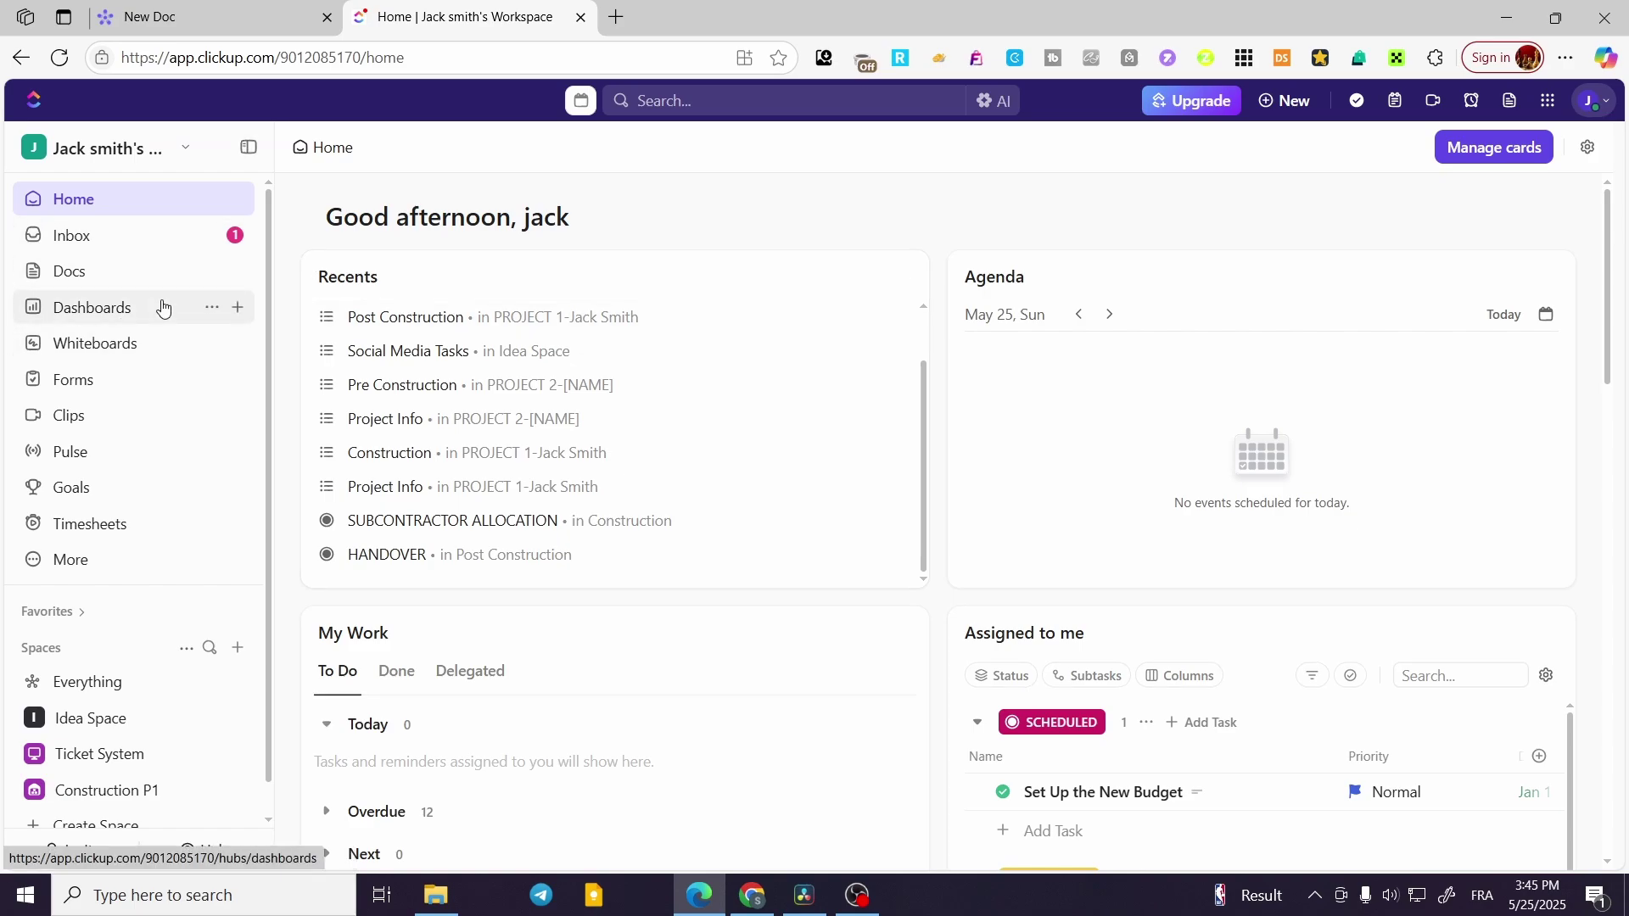
pyautogui.scroll(-1, 153, 611)
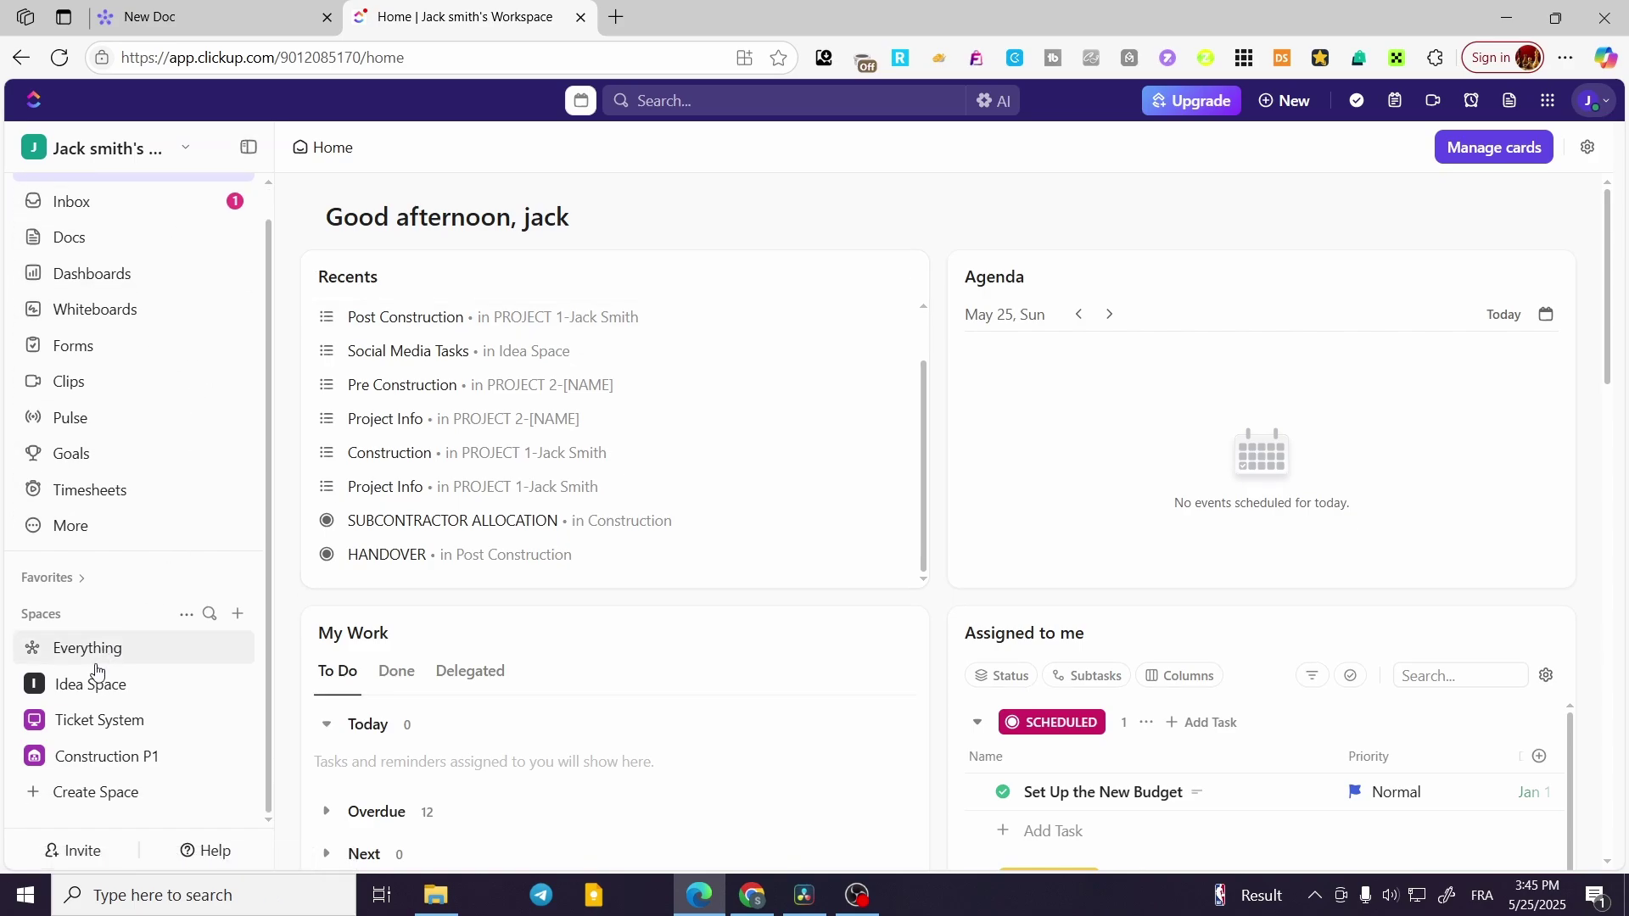
pyautogui.click(236, 620)
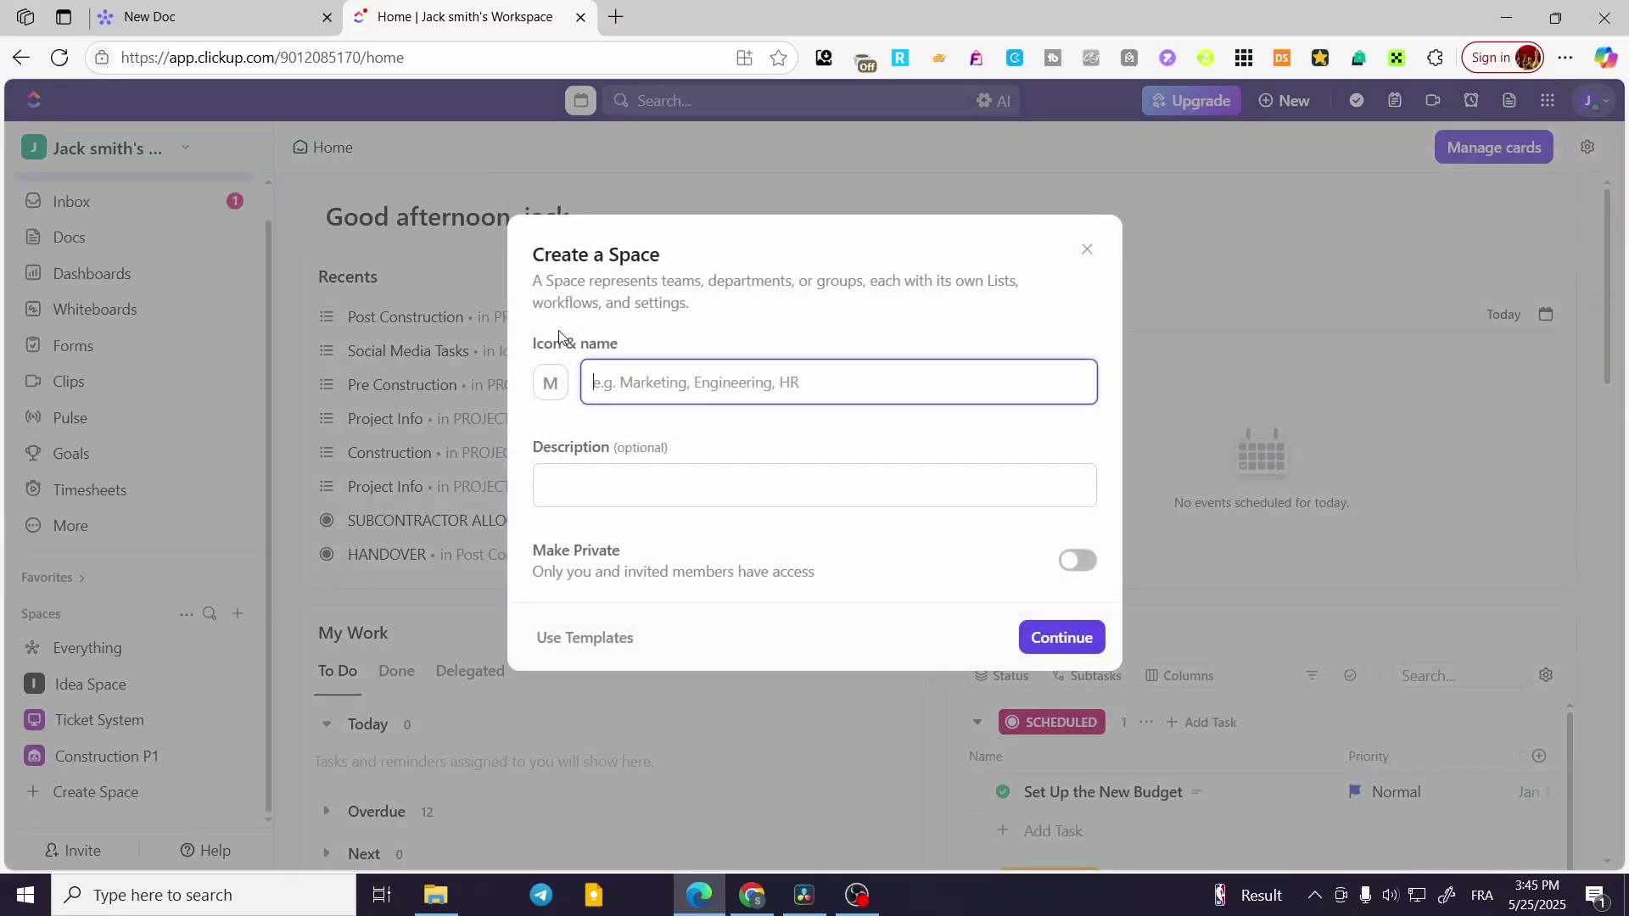
pyautogui.click(546, 385)
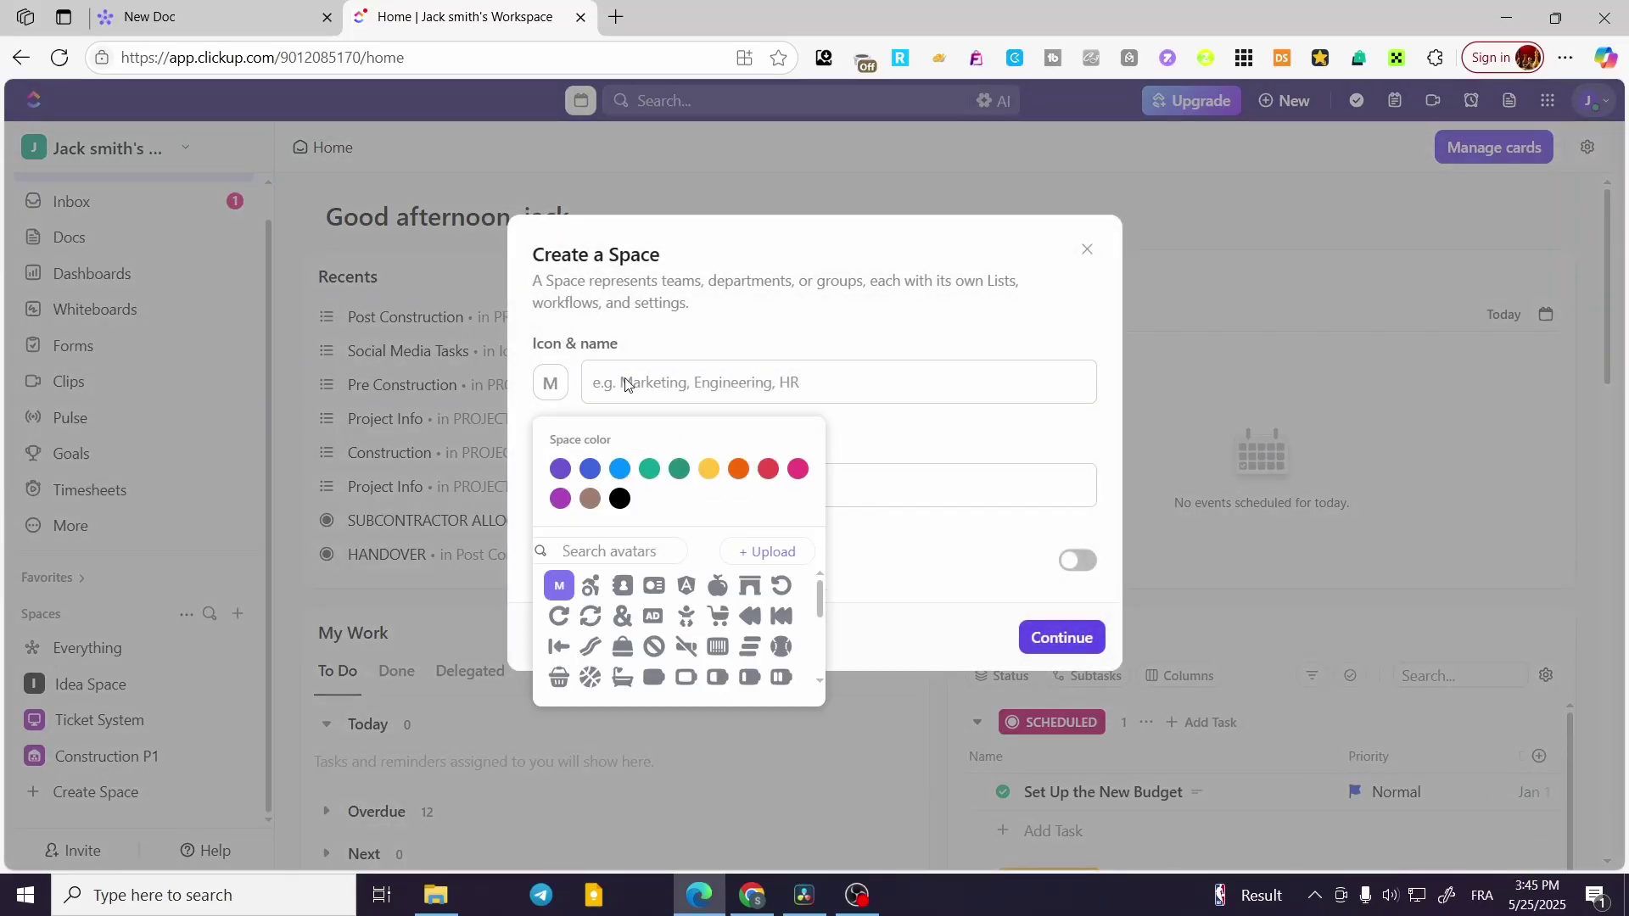
pyautogui.click(660, 472)
pyautogui.click(710, 374)
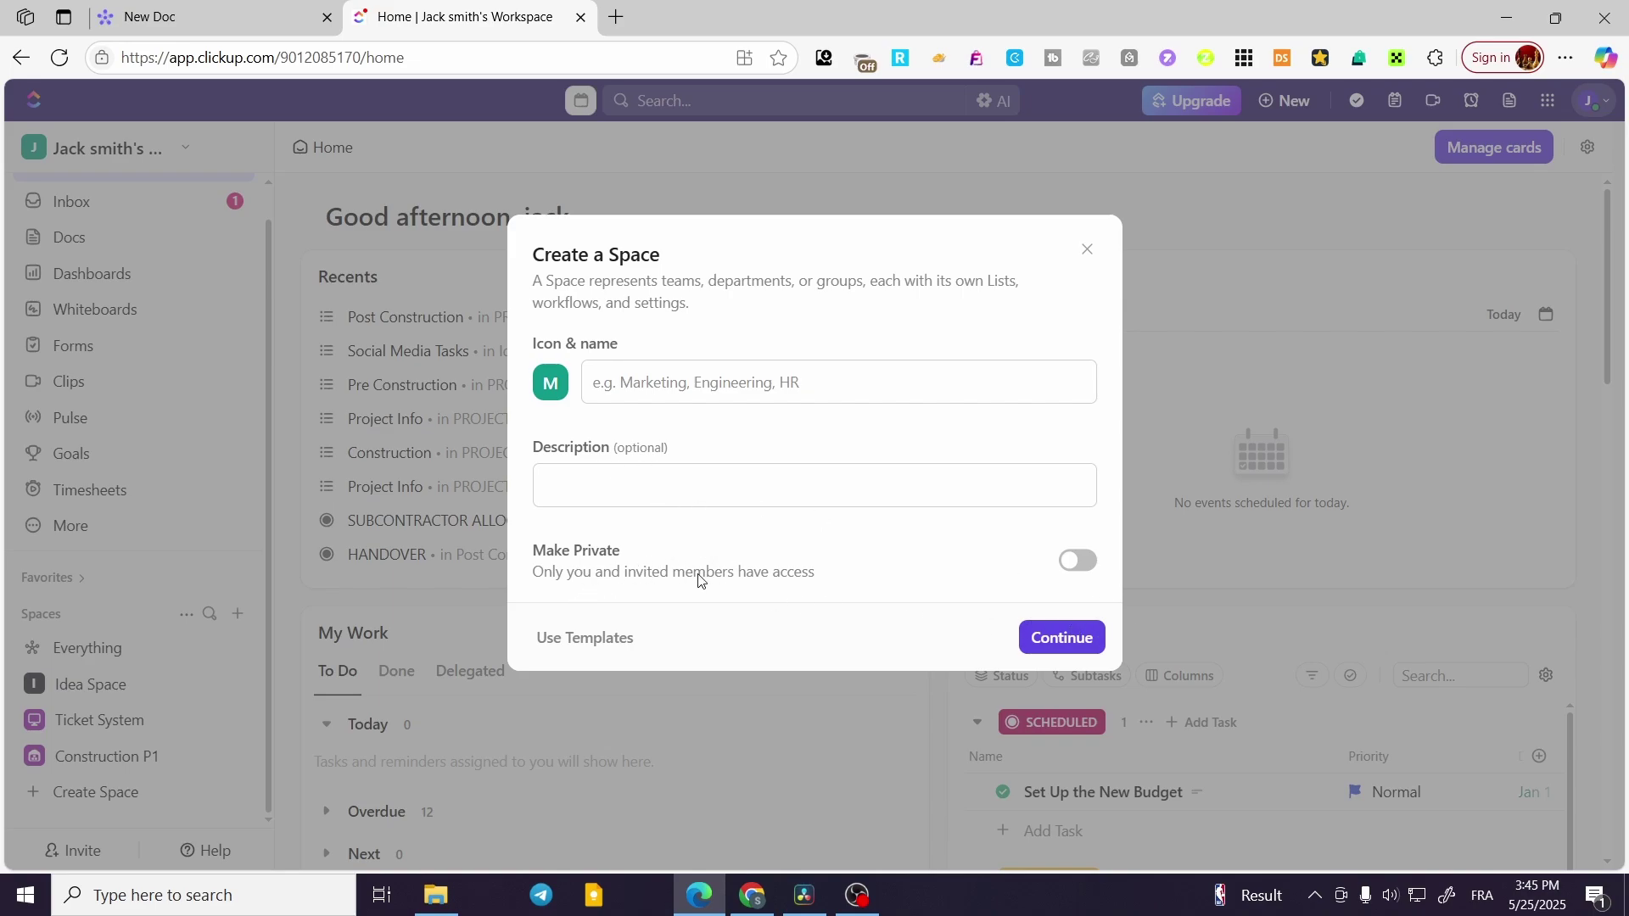
pyautogui.click(563, 655)
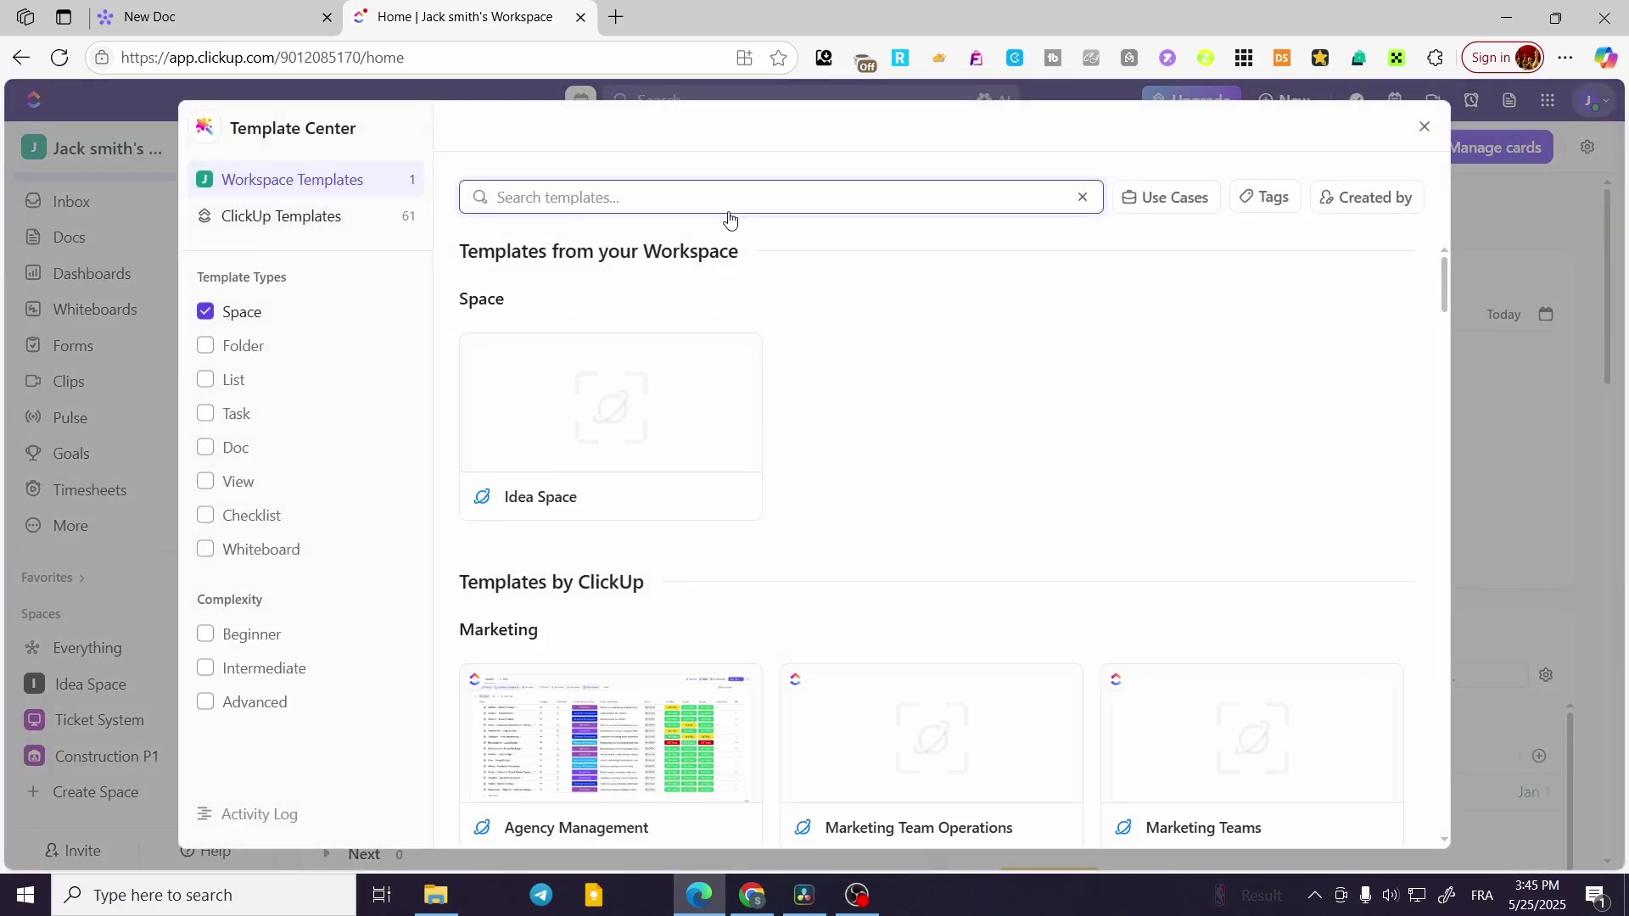
# Step: Search the Space templates for 'report', which returns no templates found
pyautogui.scroll(-4, 700, 509)
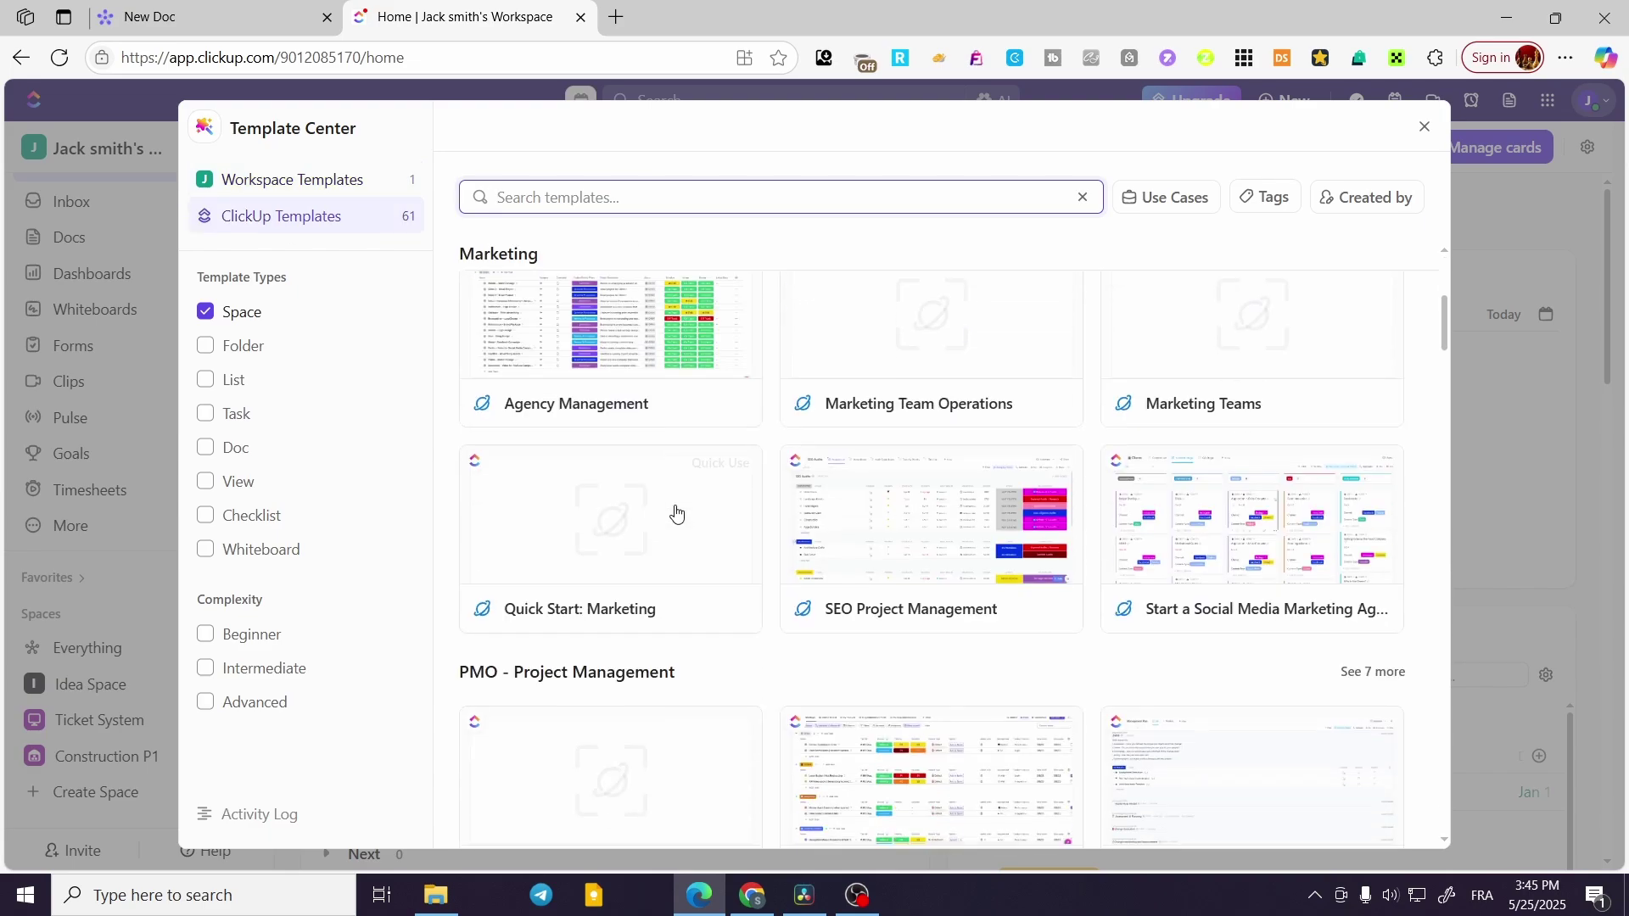
pyautogui.scroll(4, 679, 507)
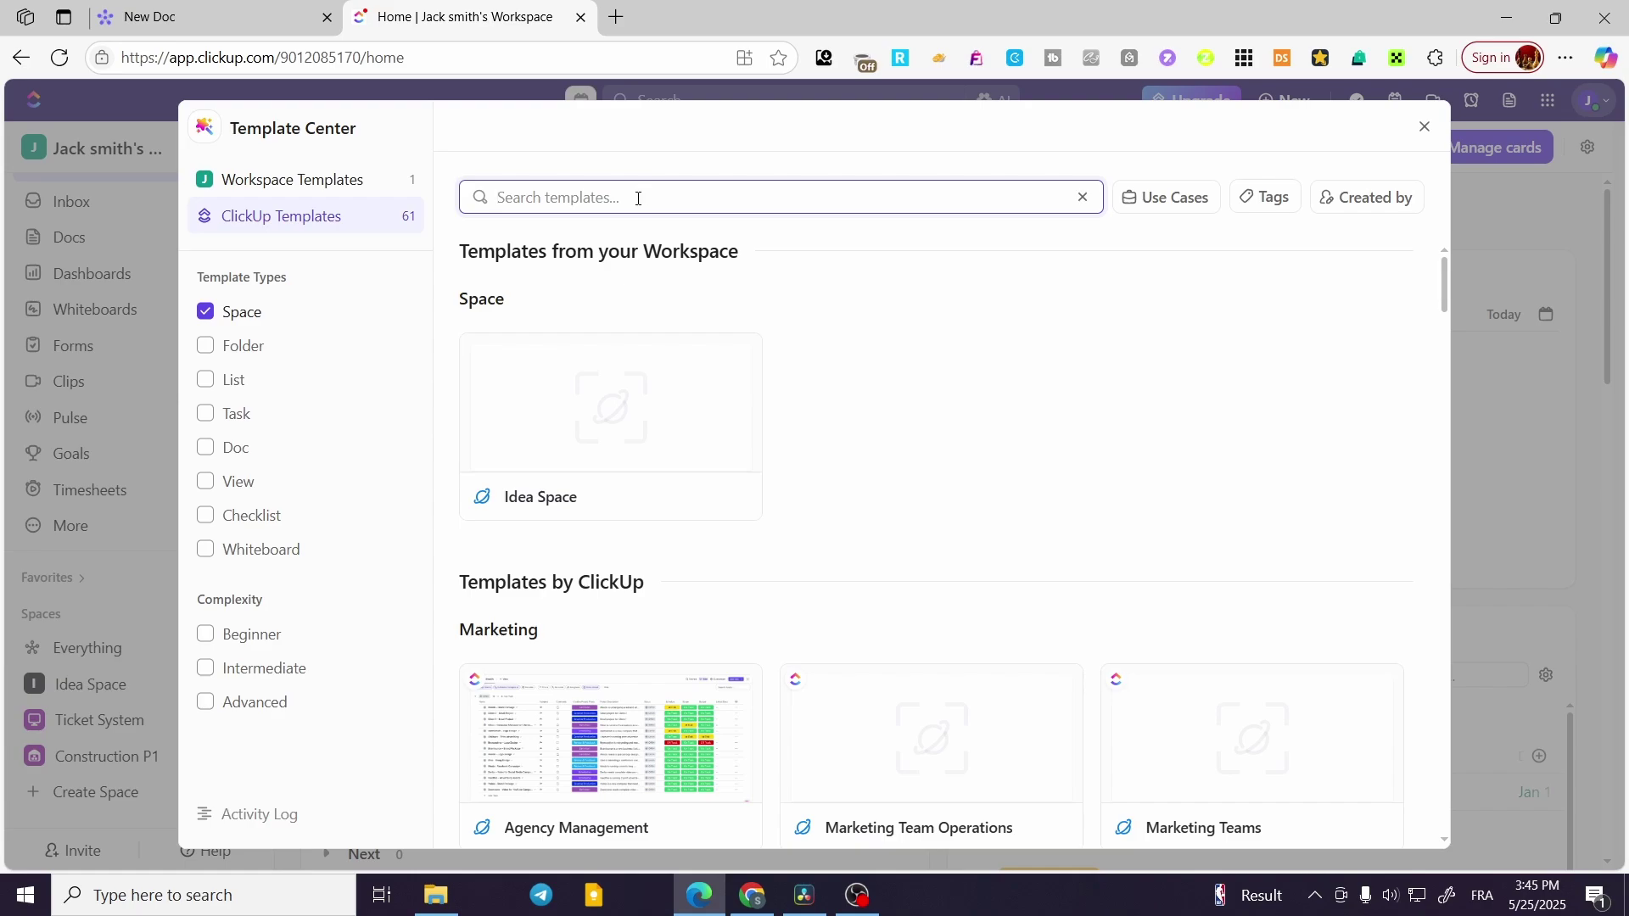
pyautogui.write('report')
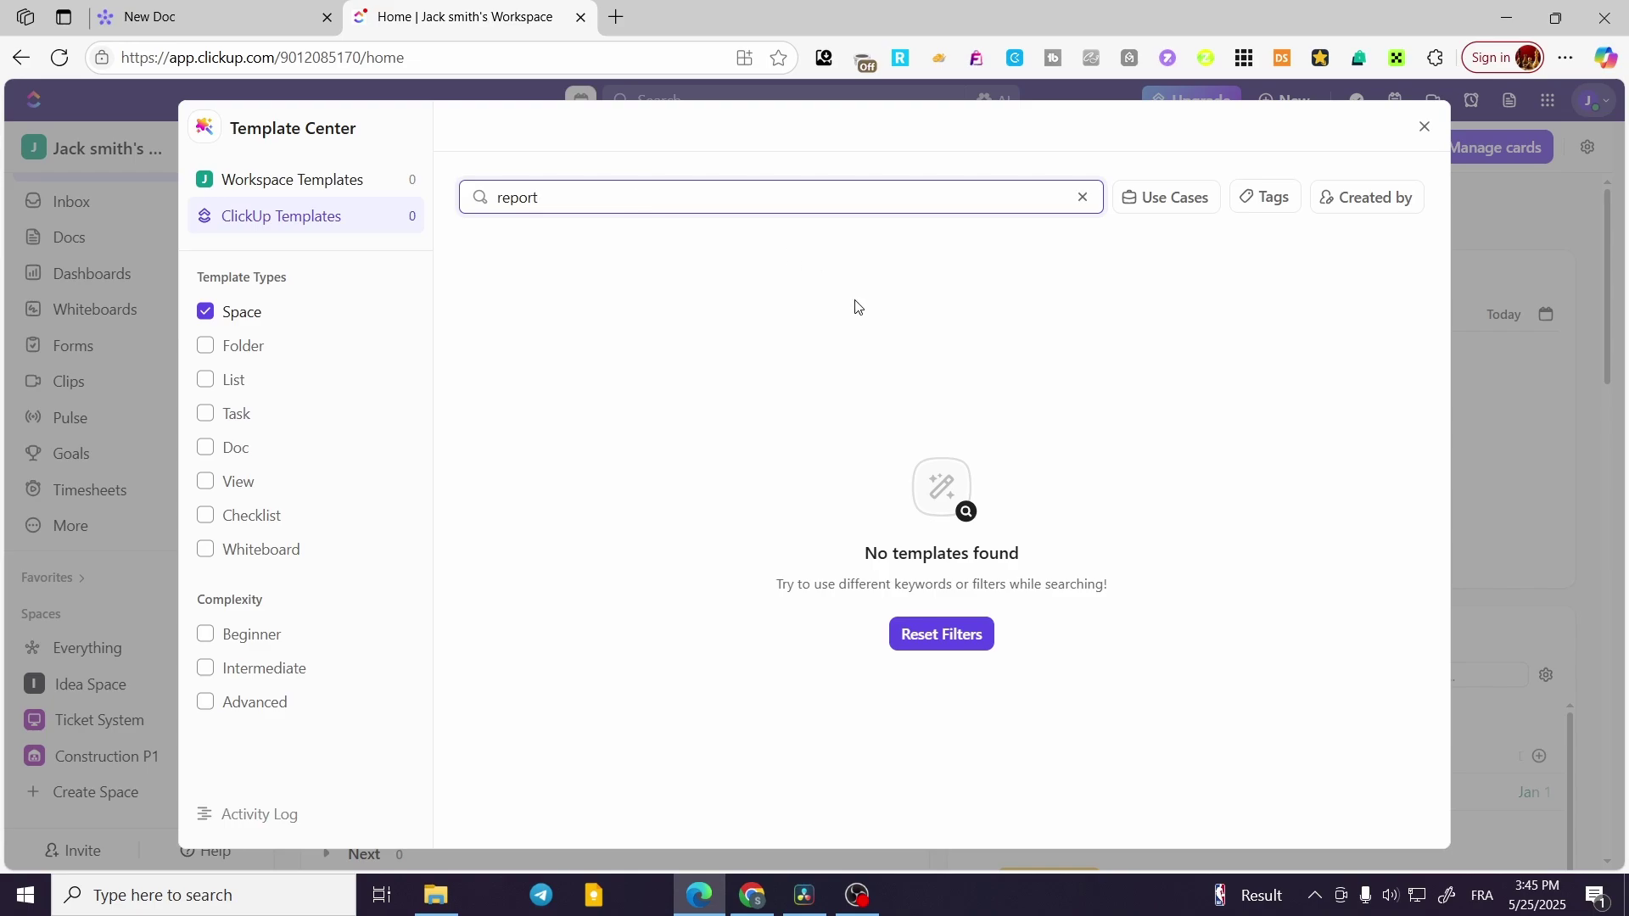
# Step: Clear the Space template-type filter so the 'report' search covers every template type
pyautogui.click(205, 314)
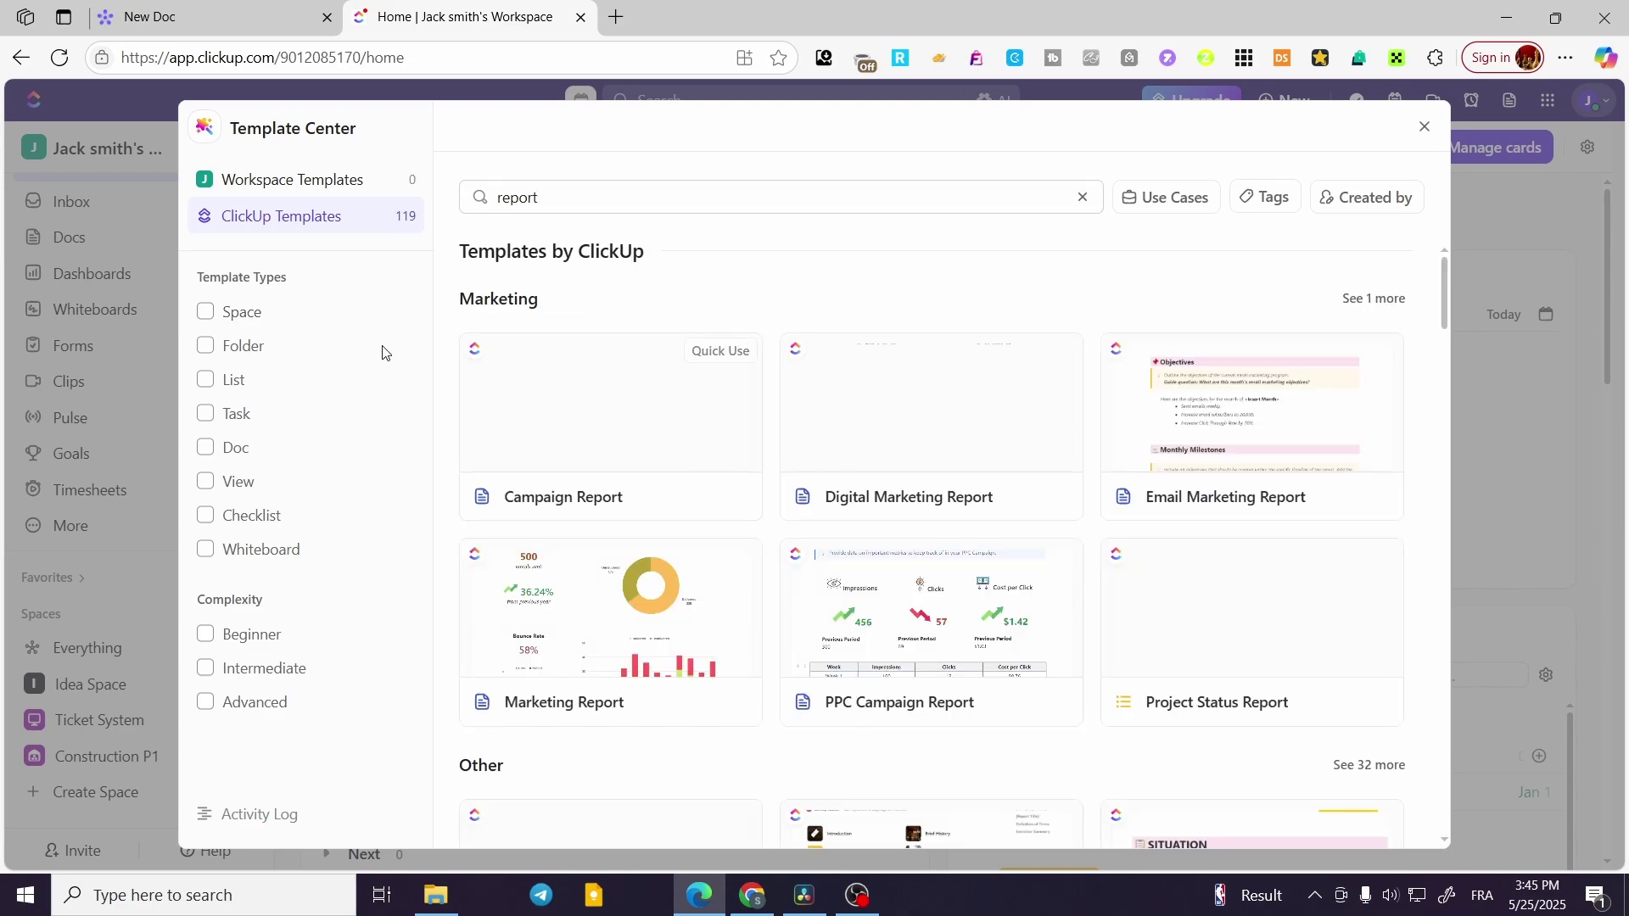
pyautogui.click(608, 198)
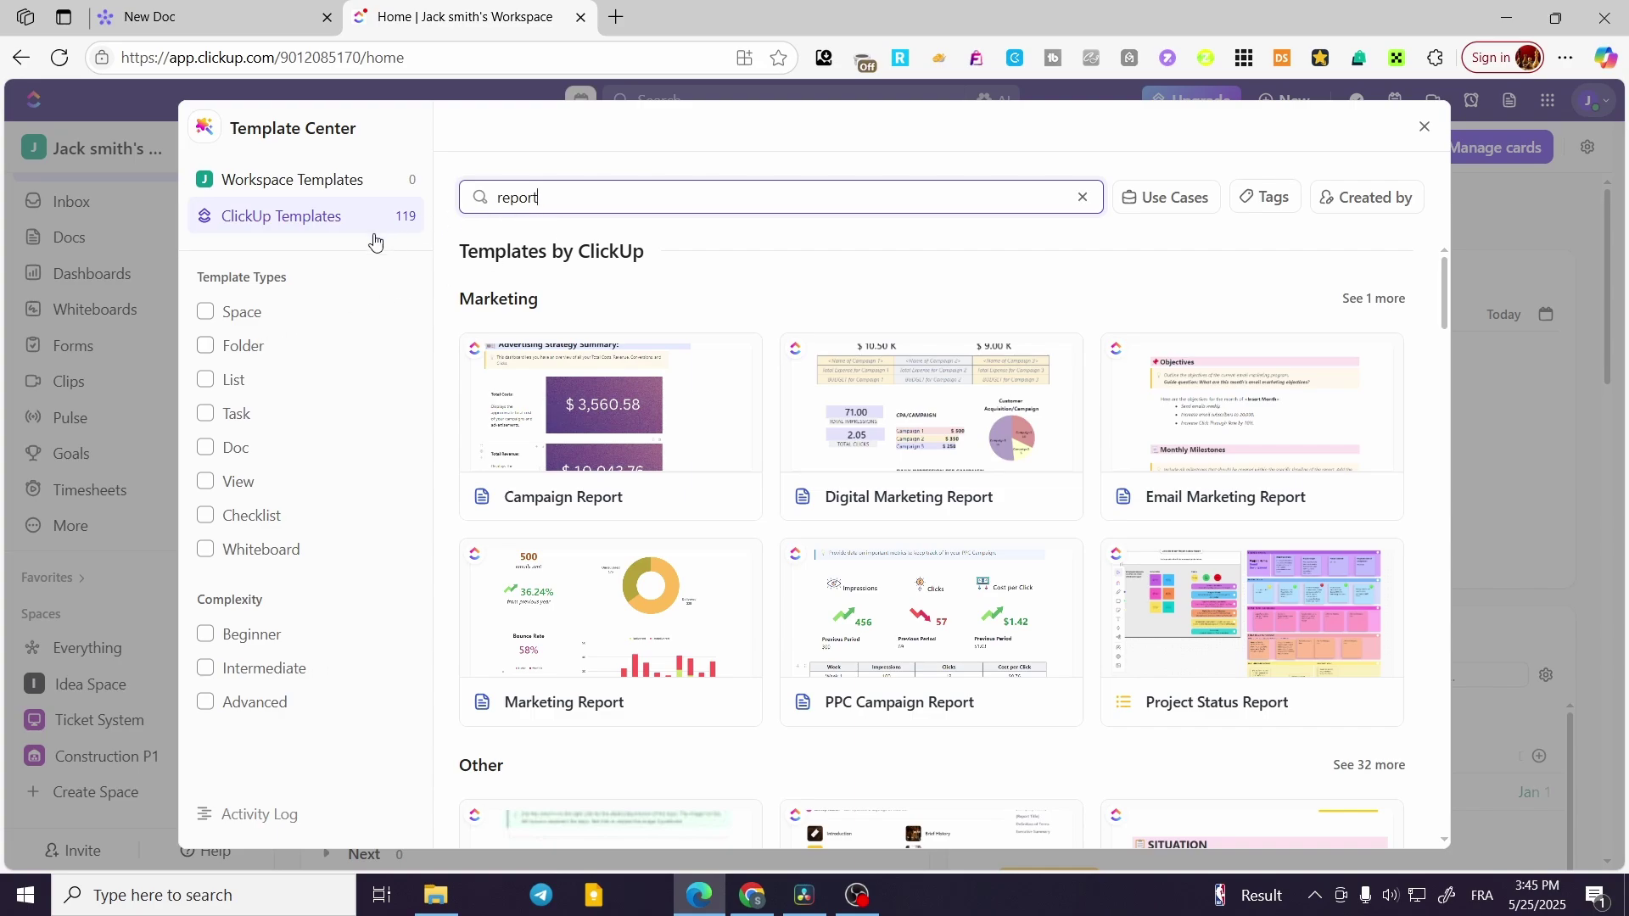
pyautogui.moveTo(1062, 348)
# Step: Scroll the report results and open the Marketing Report template details
pyautogui.scroll(-1, 1239, 581)
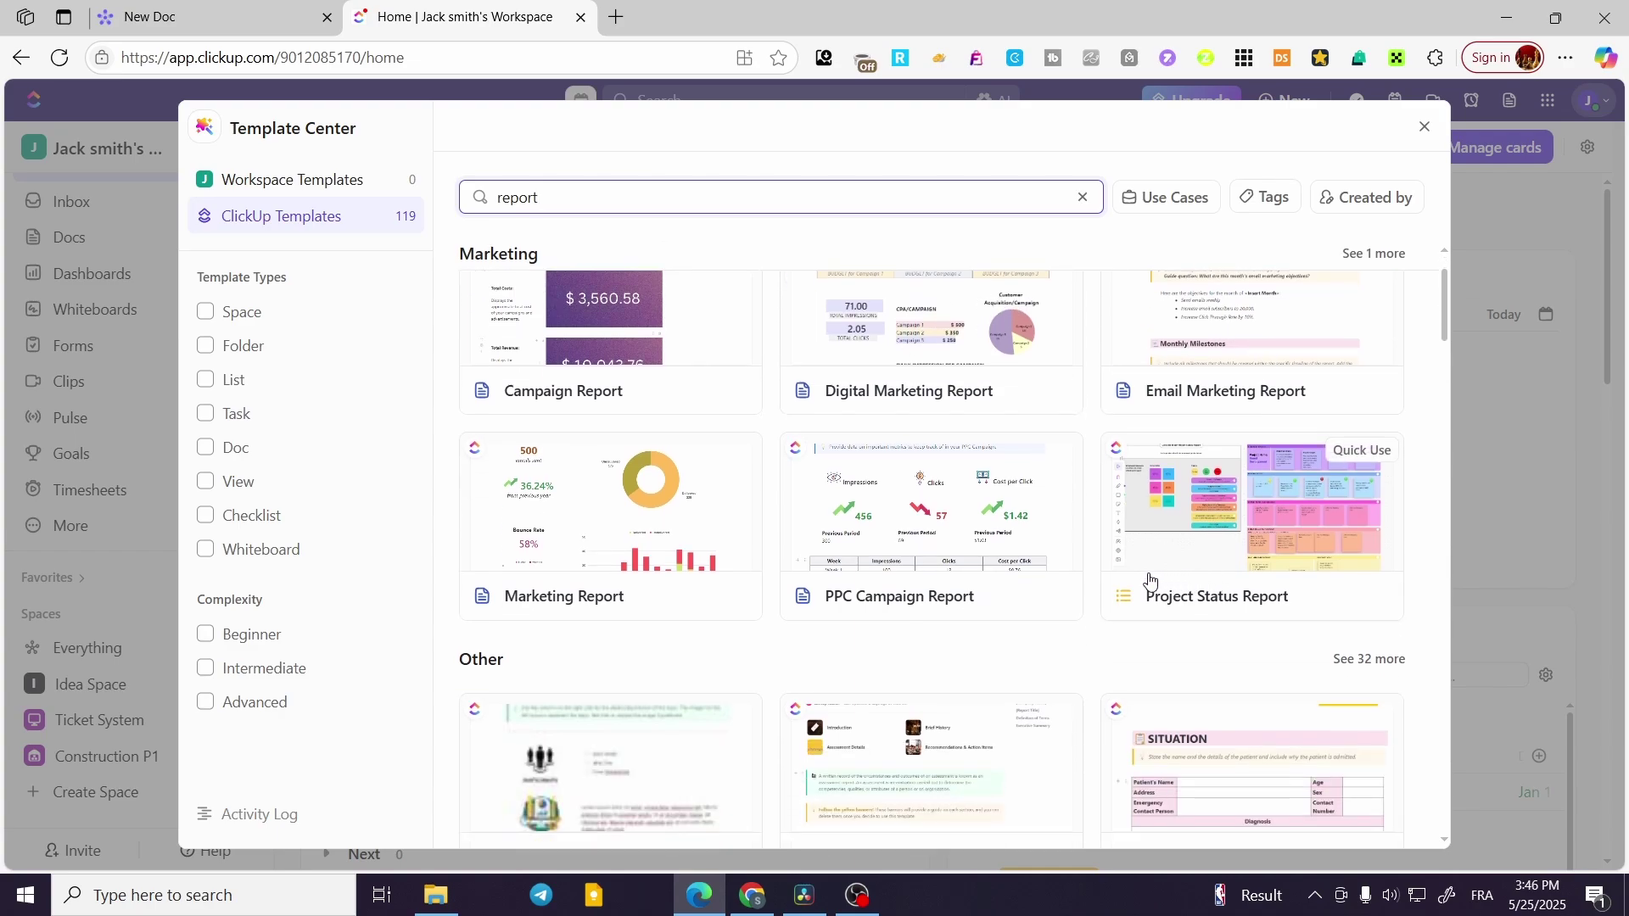
pyautogui.scroll(-2, 858, 546)
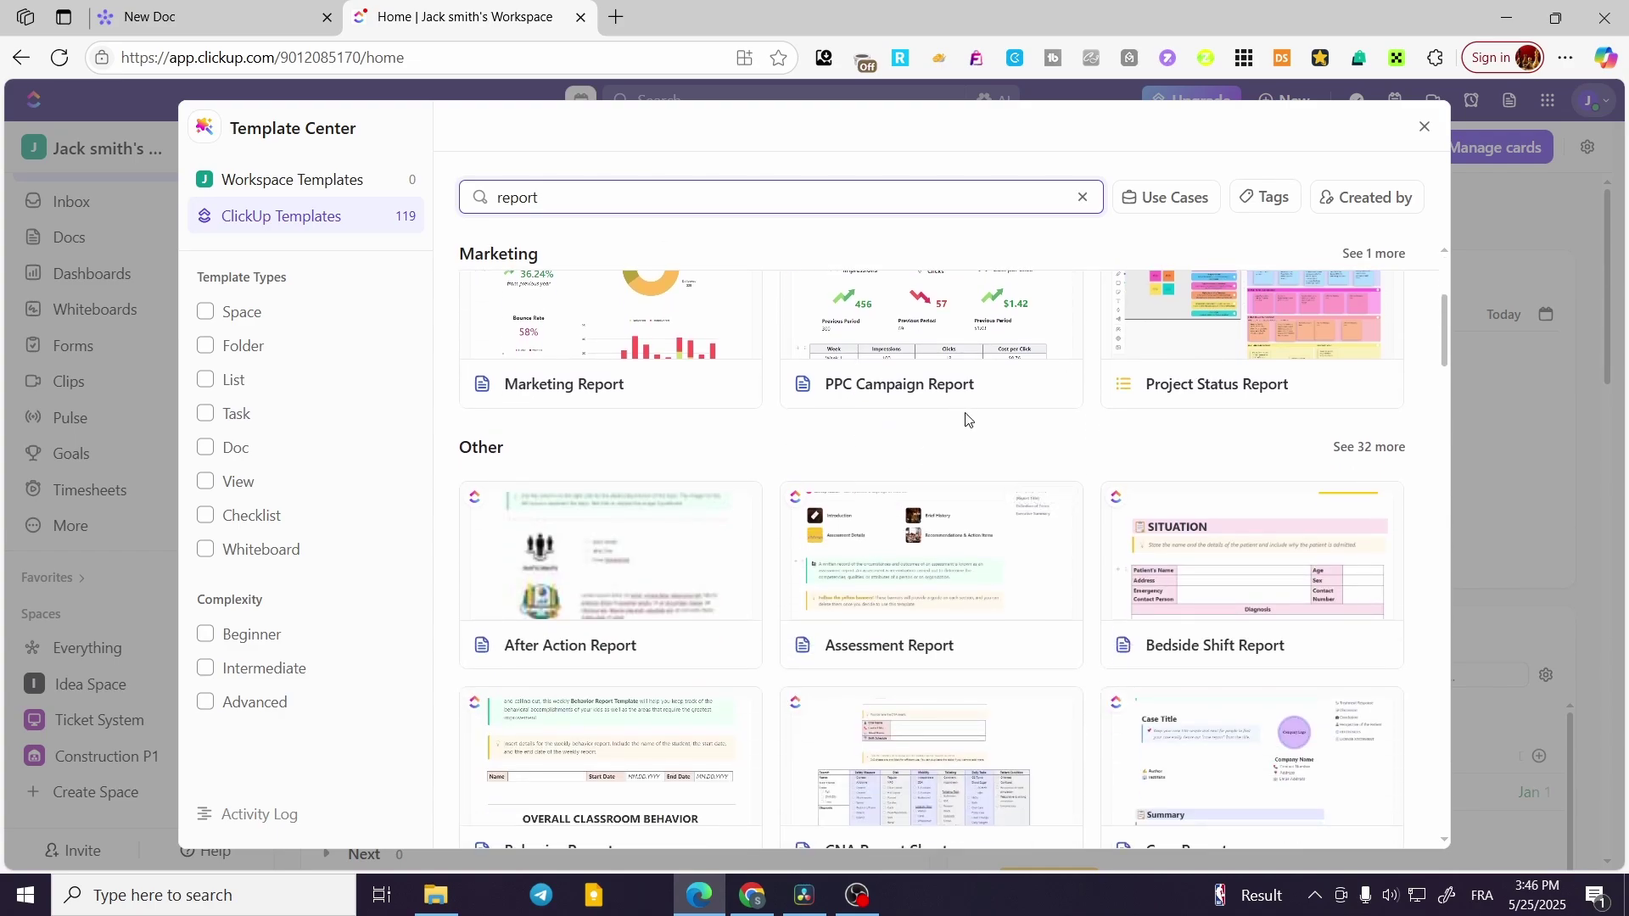
pyautogui.scroll(-3, 975, 416)
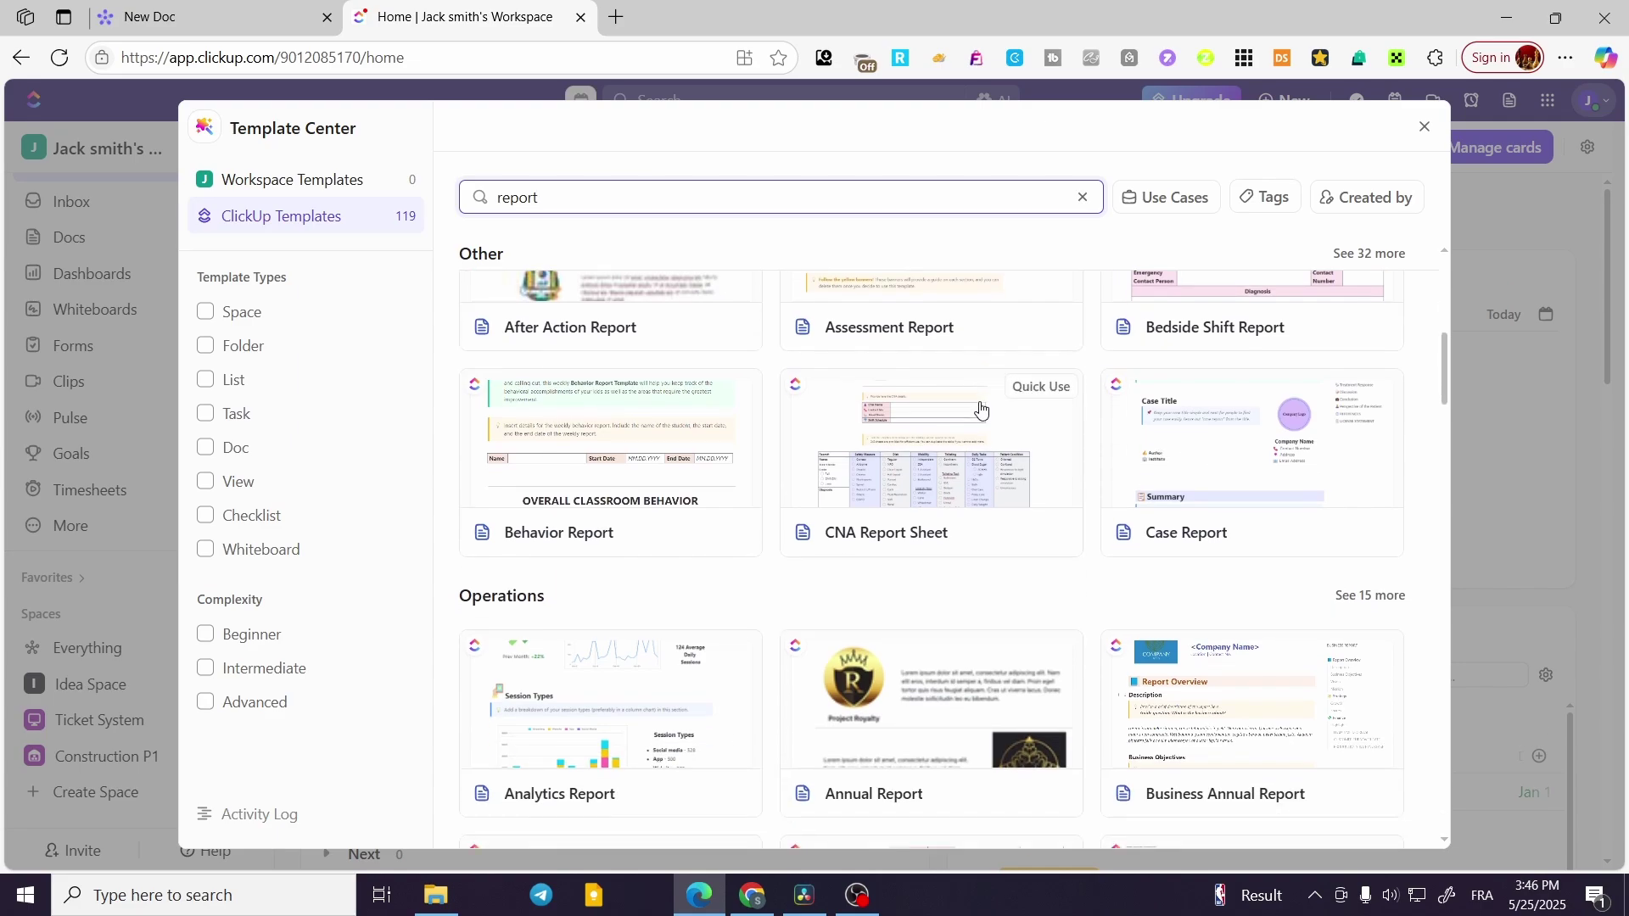
pyautogui.scroll(-1, 978, 409)
pyautogui.scroll(-2, 750, 480)
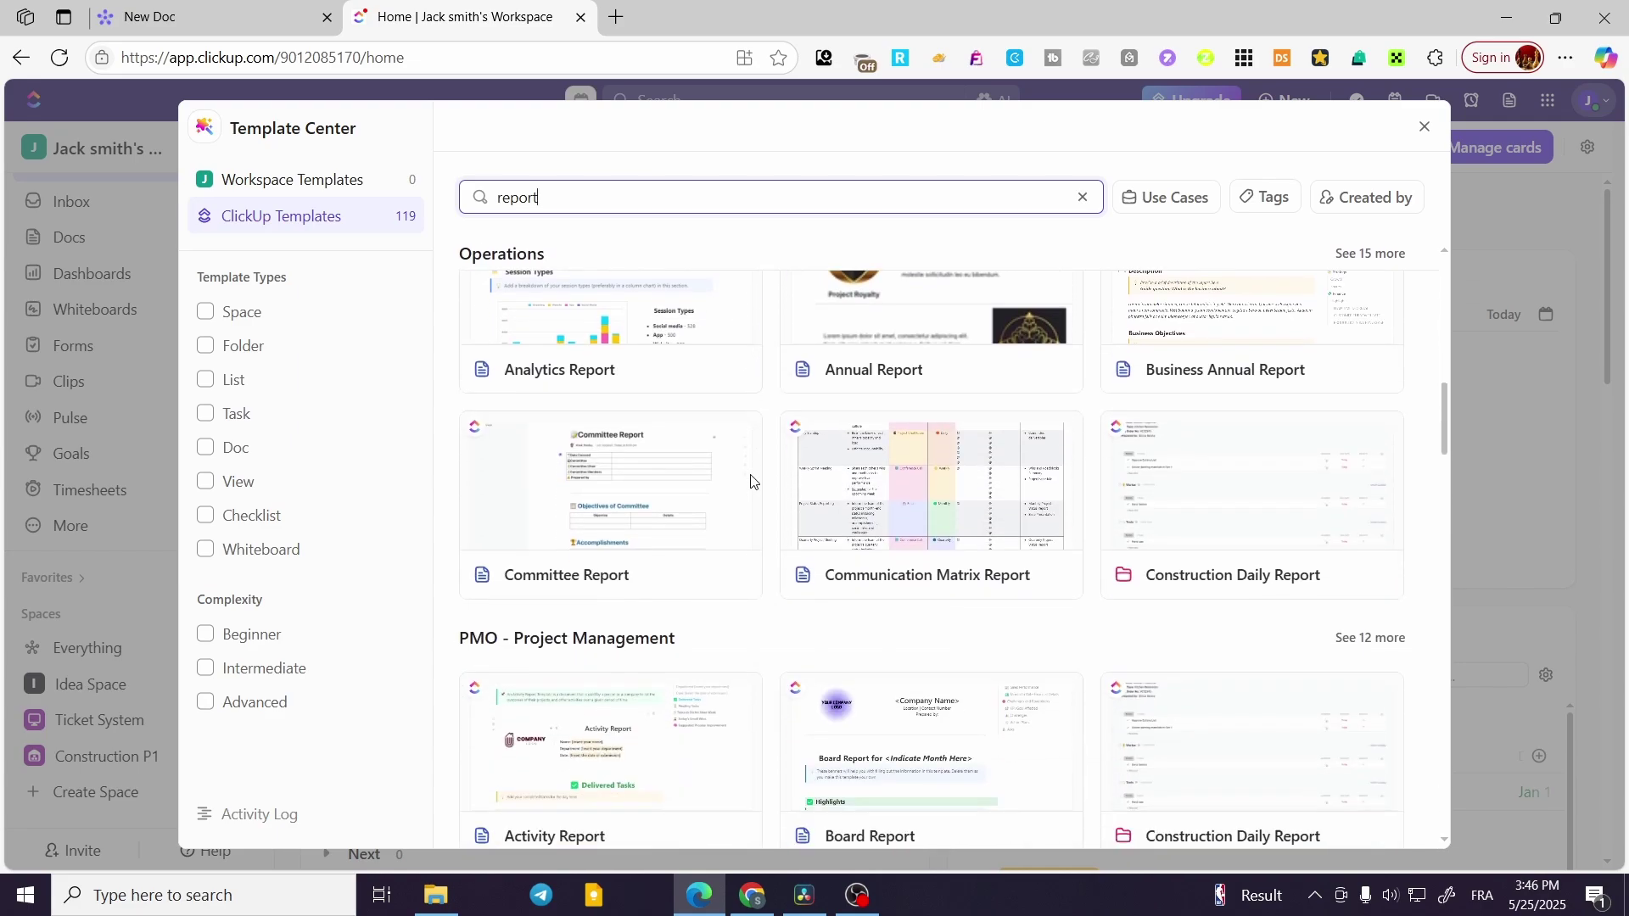
pyautogui.scroll(5, 778, 506)
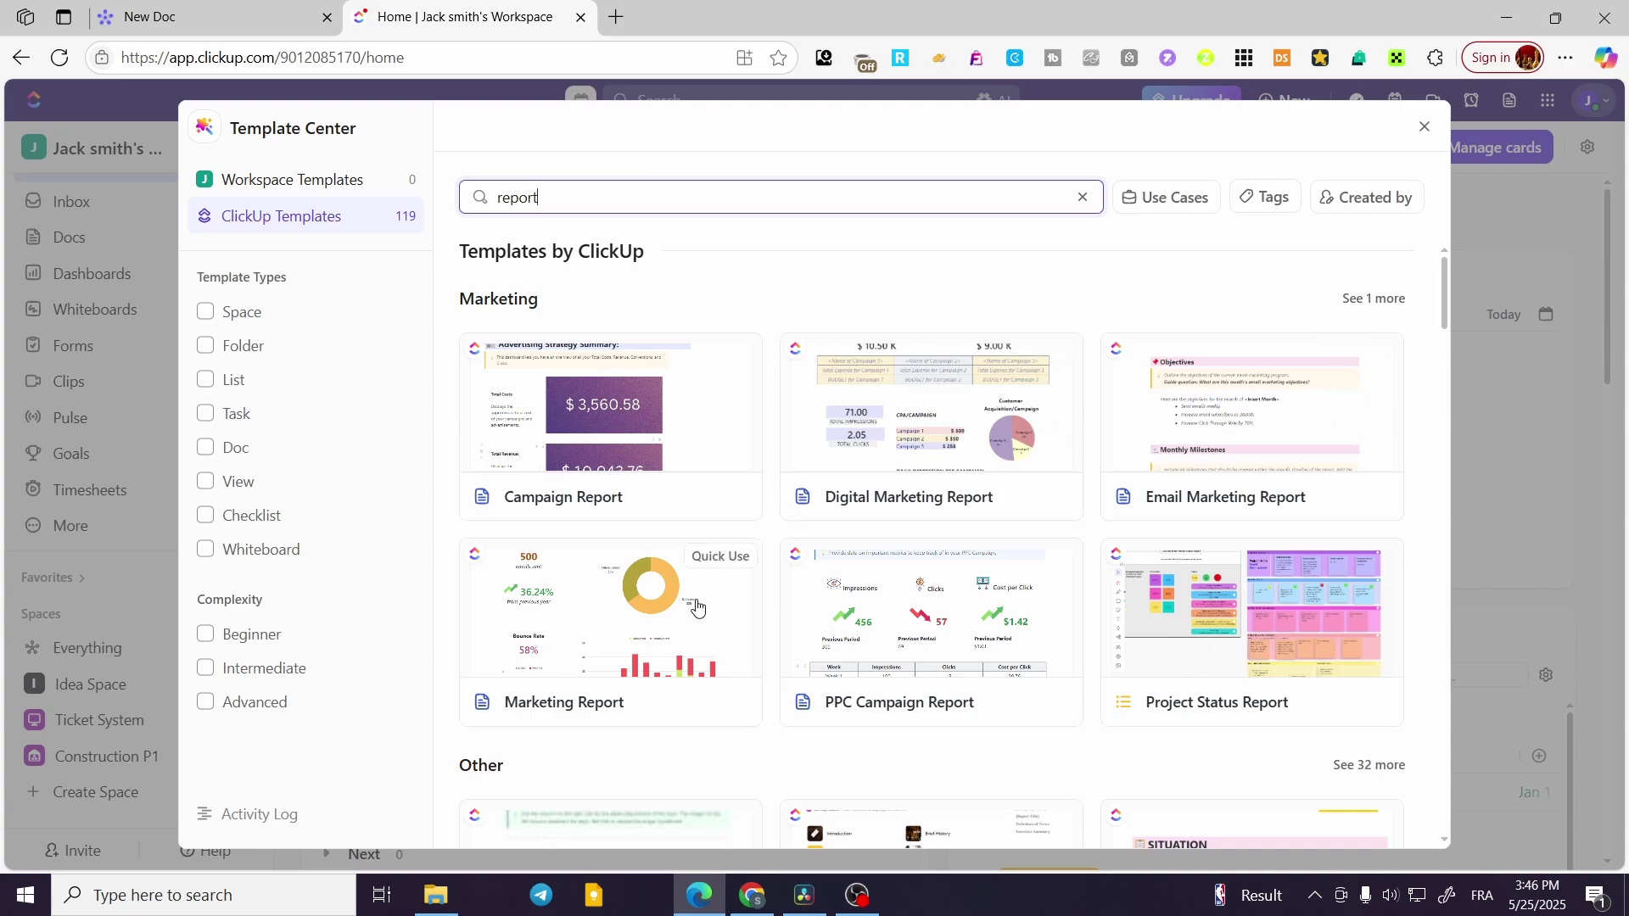
pyautogui.click(545, 625)
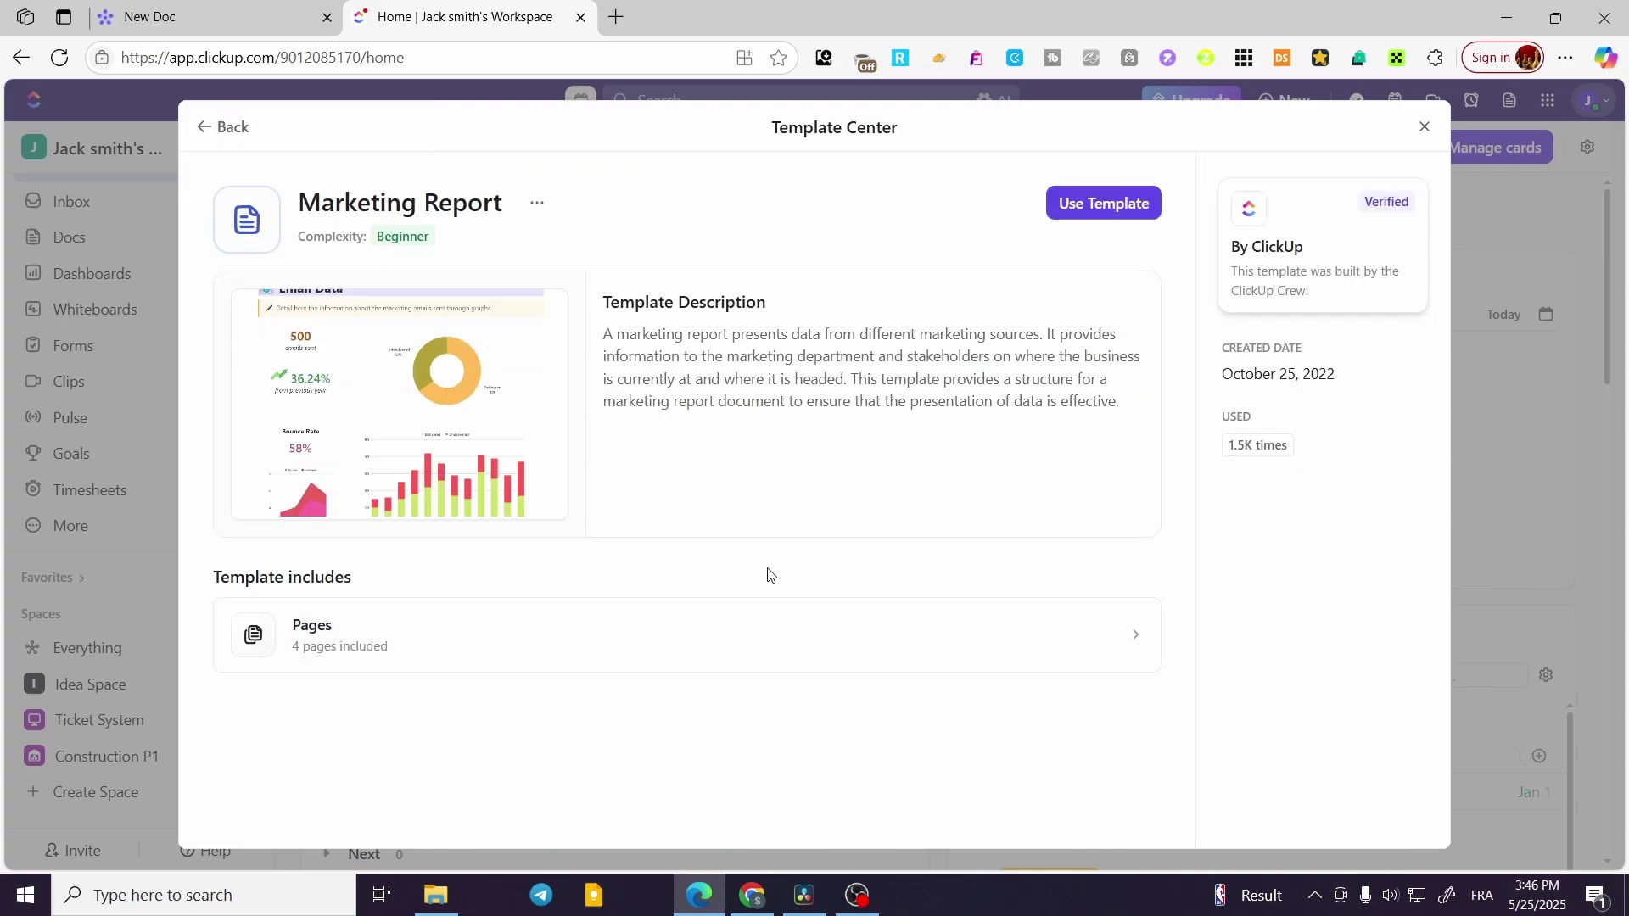
# Step: Use the Marketing Report template and choose a new list in Idea Space as its location
pyautogui.click(1122, 204)
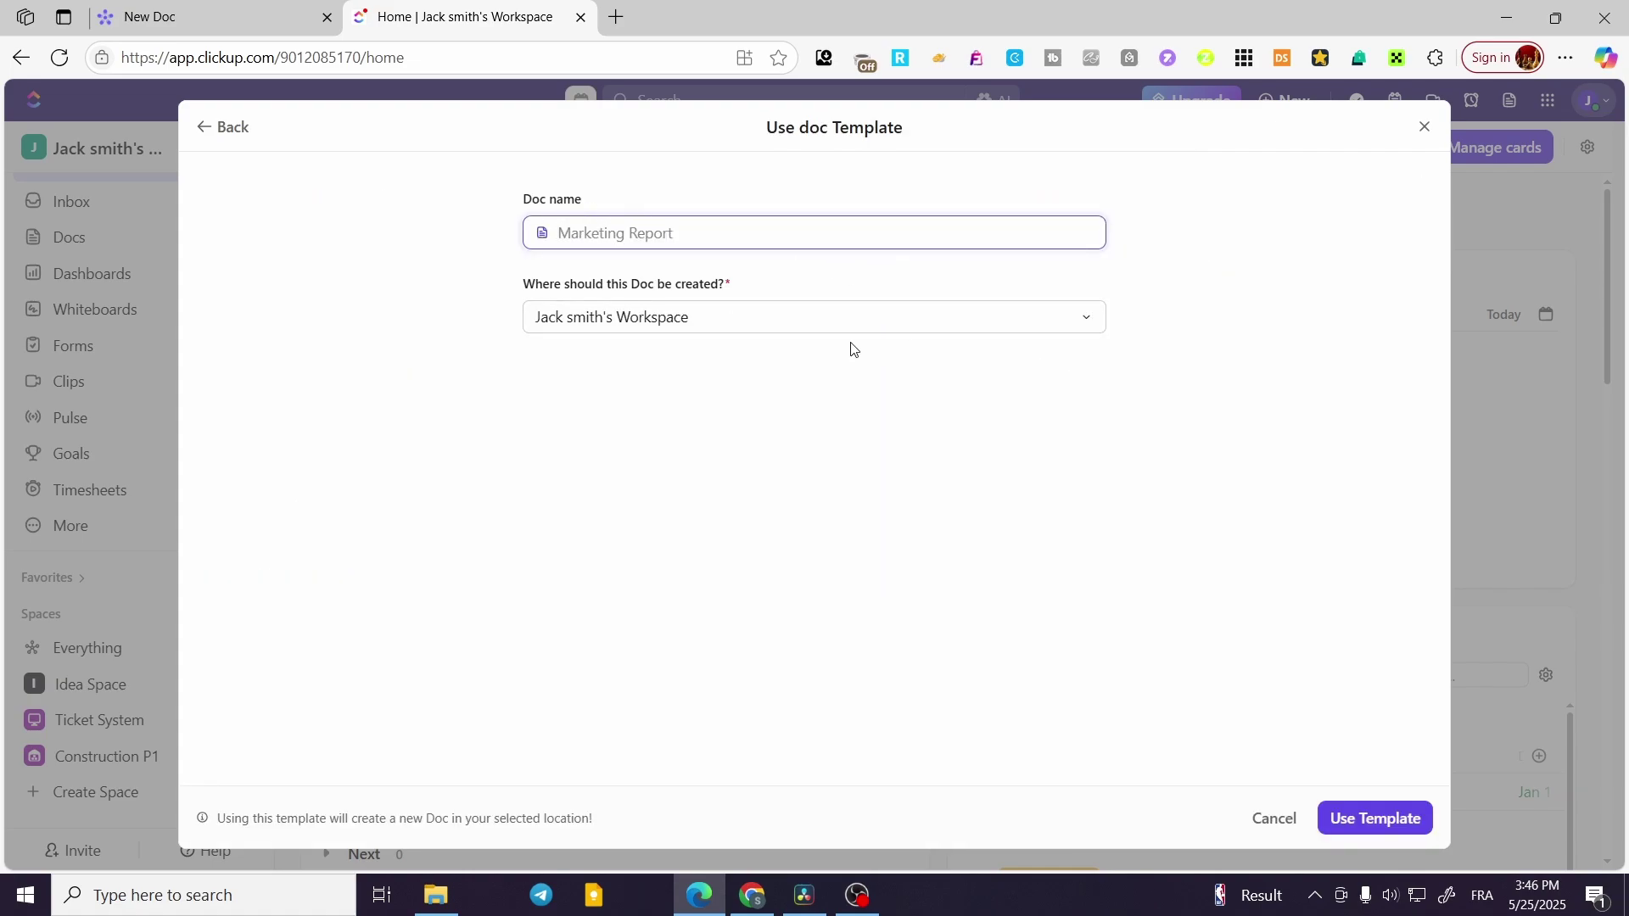
pyautogui.click(662, 336)
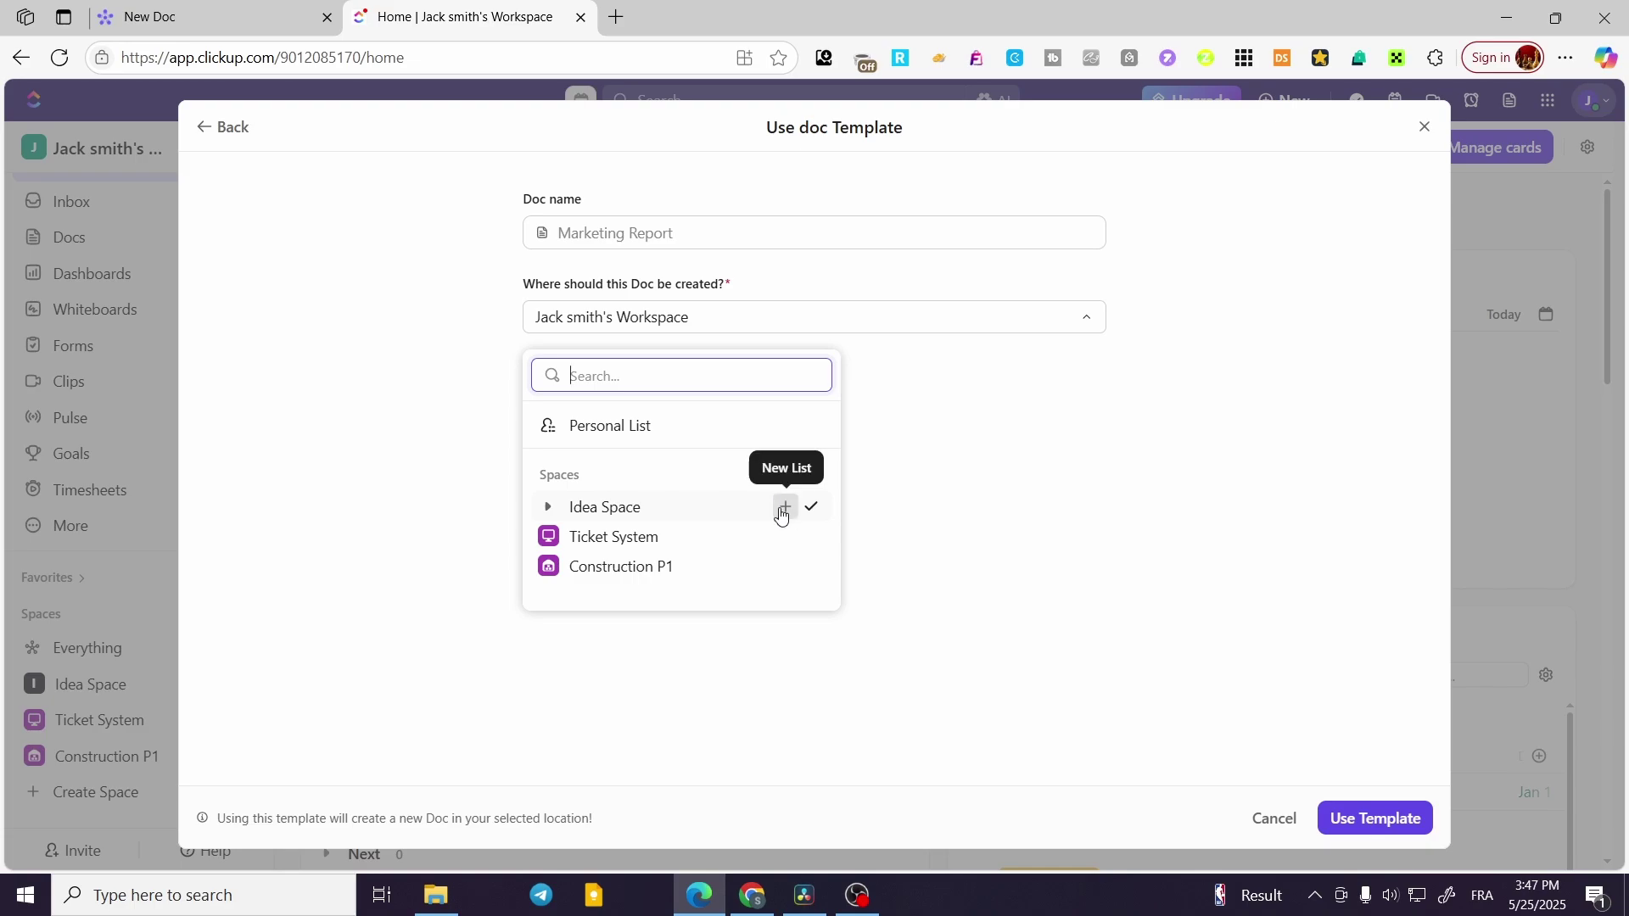
pyautogui.click(778, 506)
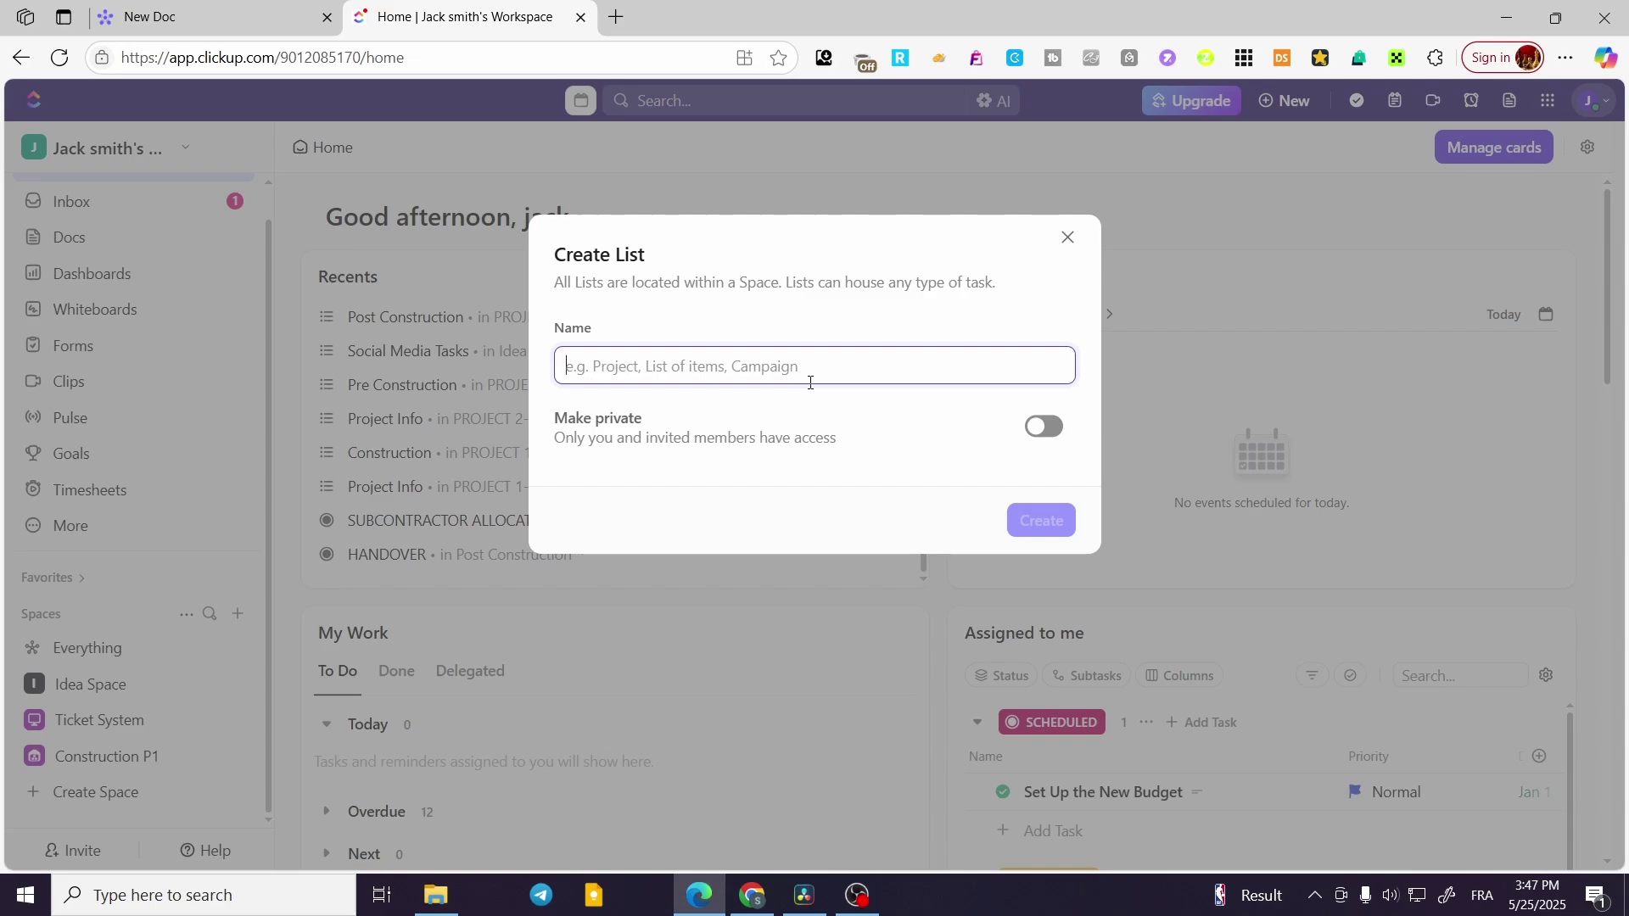
# Step: Name the new list 'Marketing Report' and create it
pyautogui.write('E')
pyautogui.press('BackSpace')
pyautogui.write('Marketing Report')
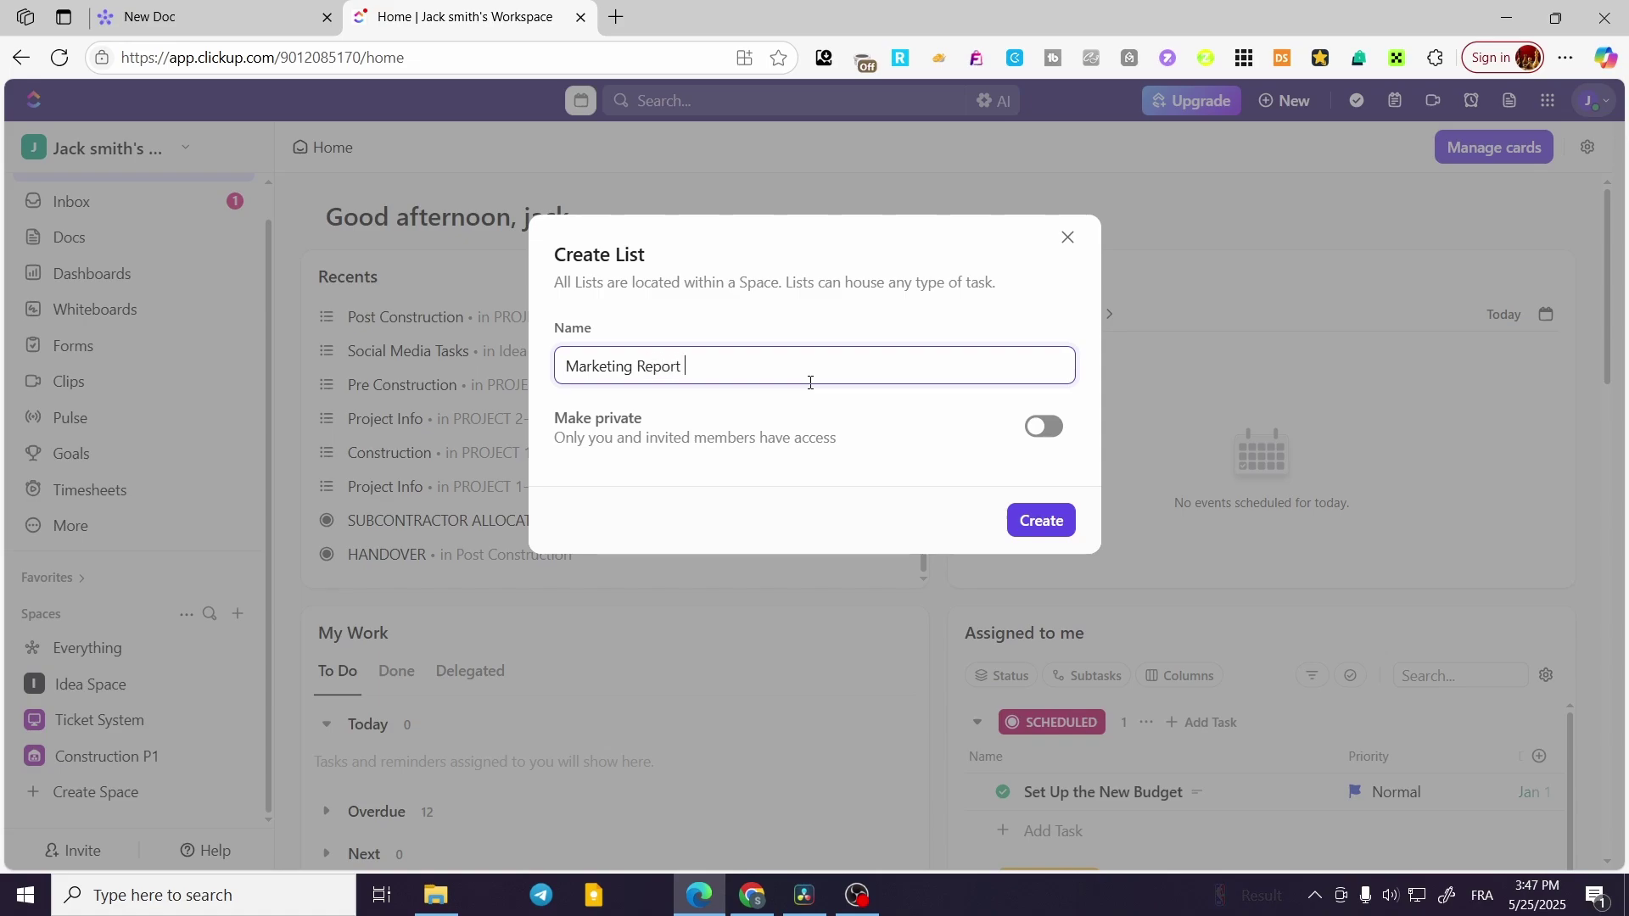
pyautogui.click(1060, 544)
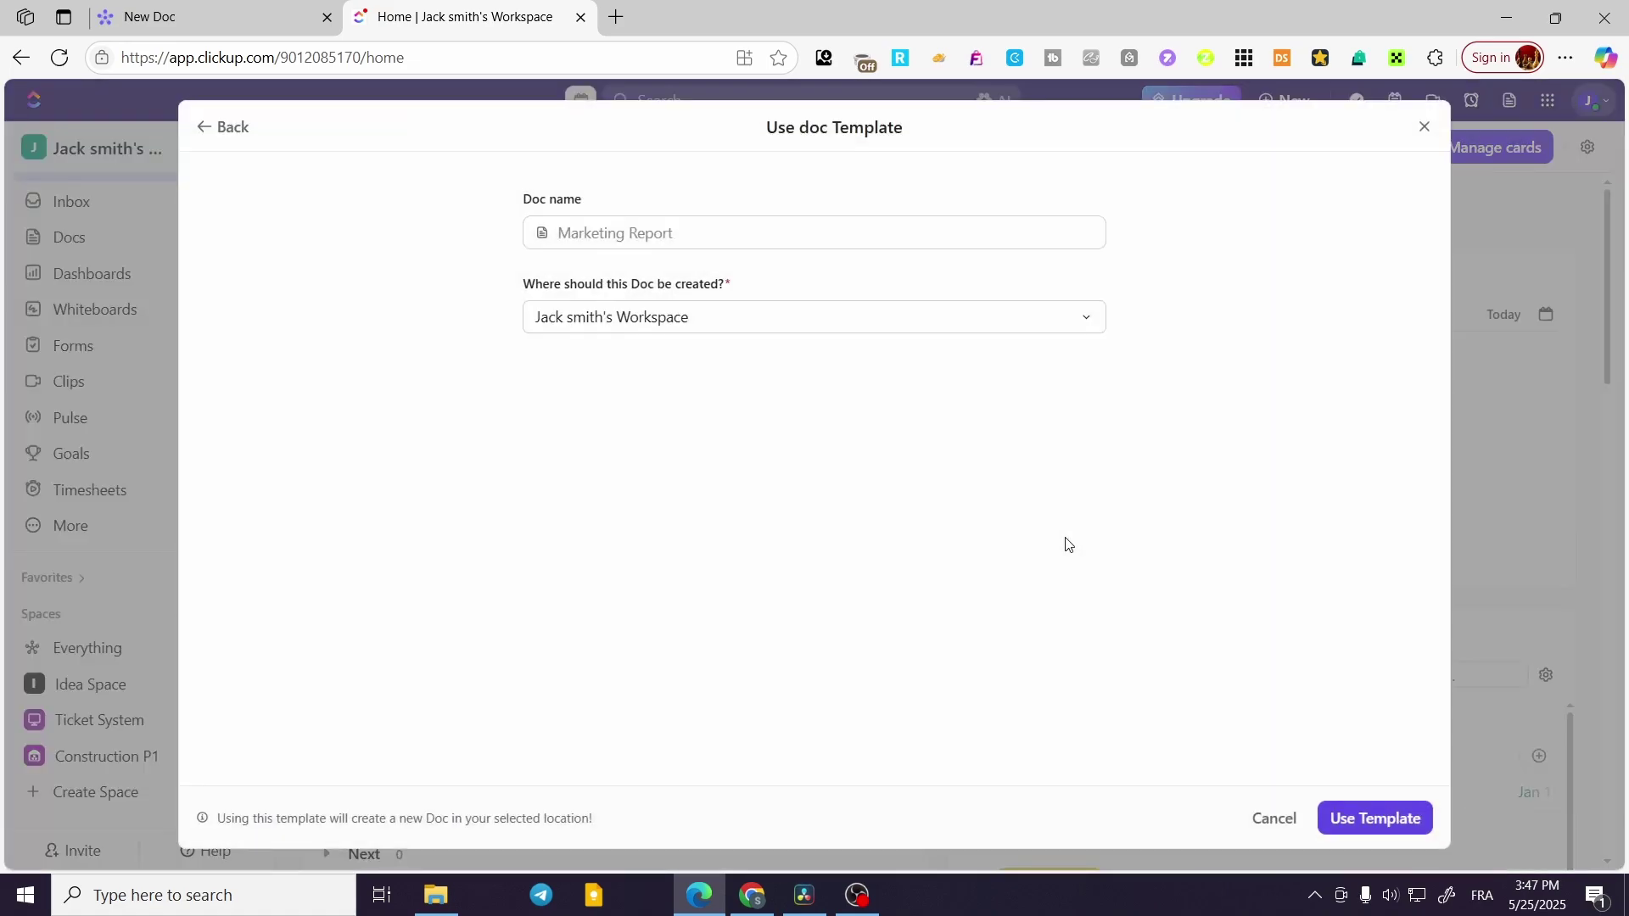
# Step: Create the doc from the template, then open the Marketing Report list under Idea Space
pyautogui.click(1377, 819)
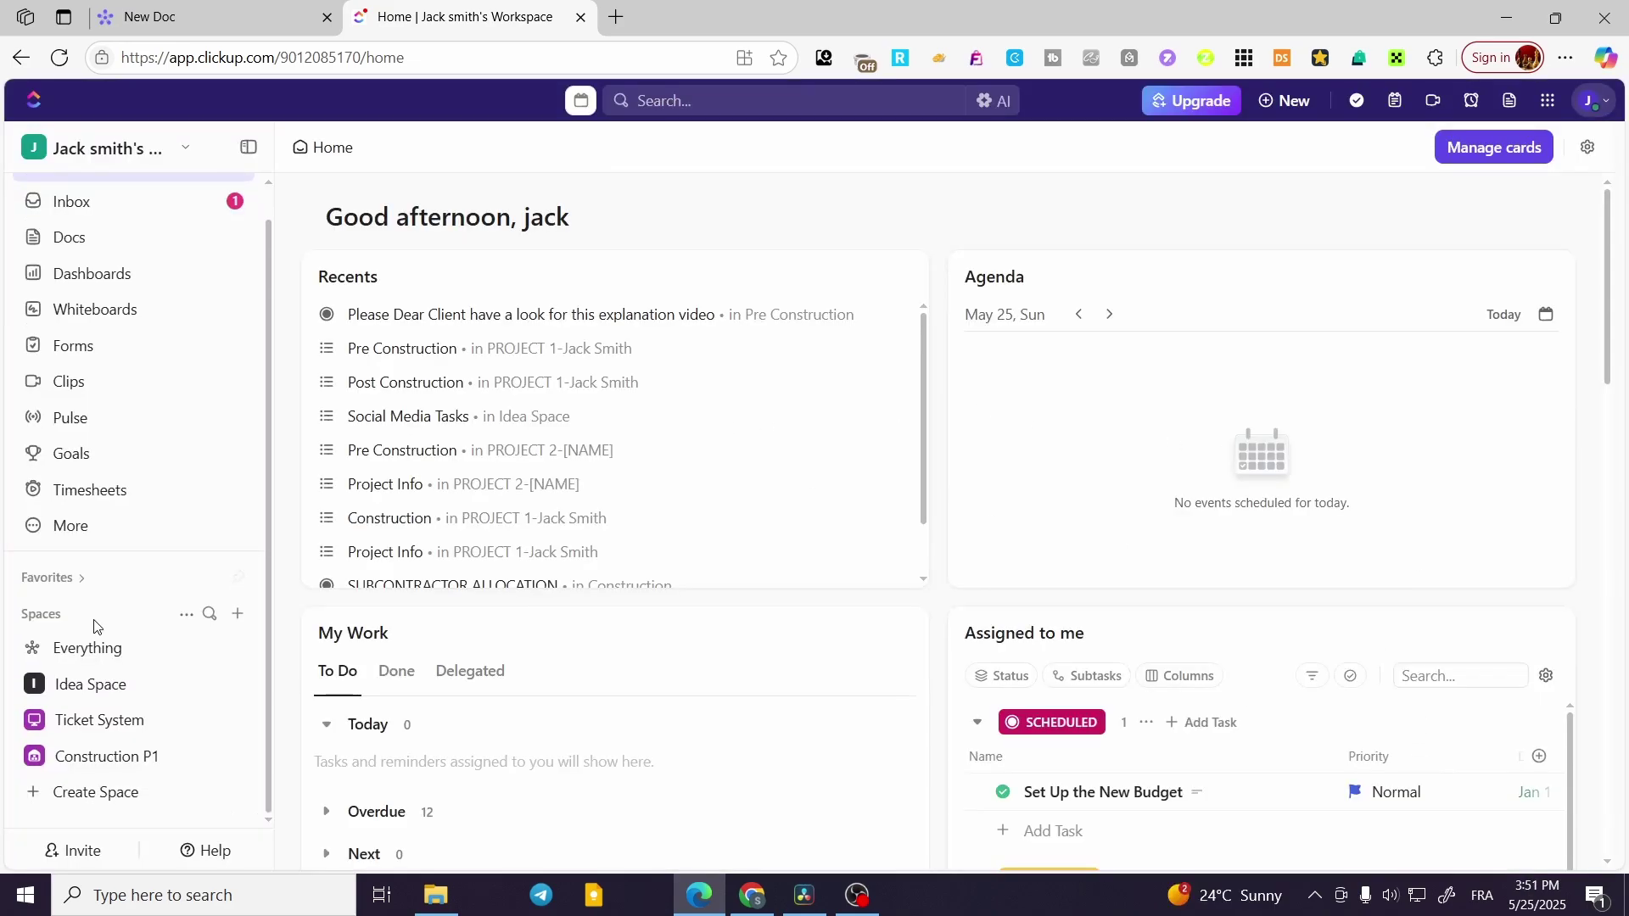
pyautogui.click(104, 686)
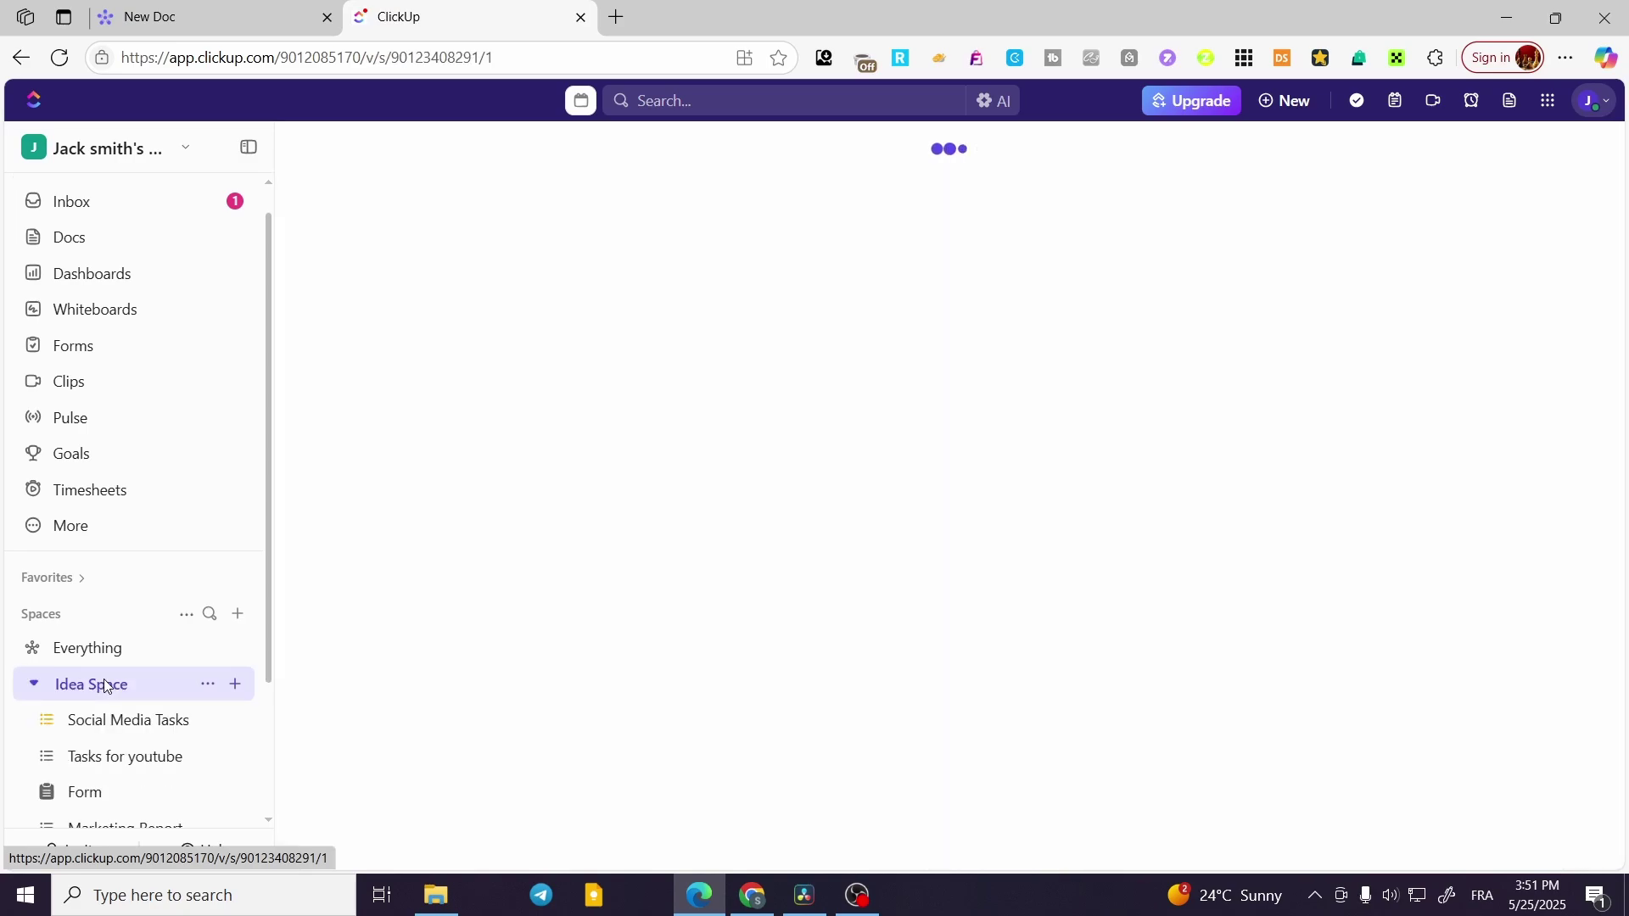
pyautogui.scroll(-2, 127, 657)
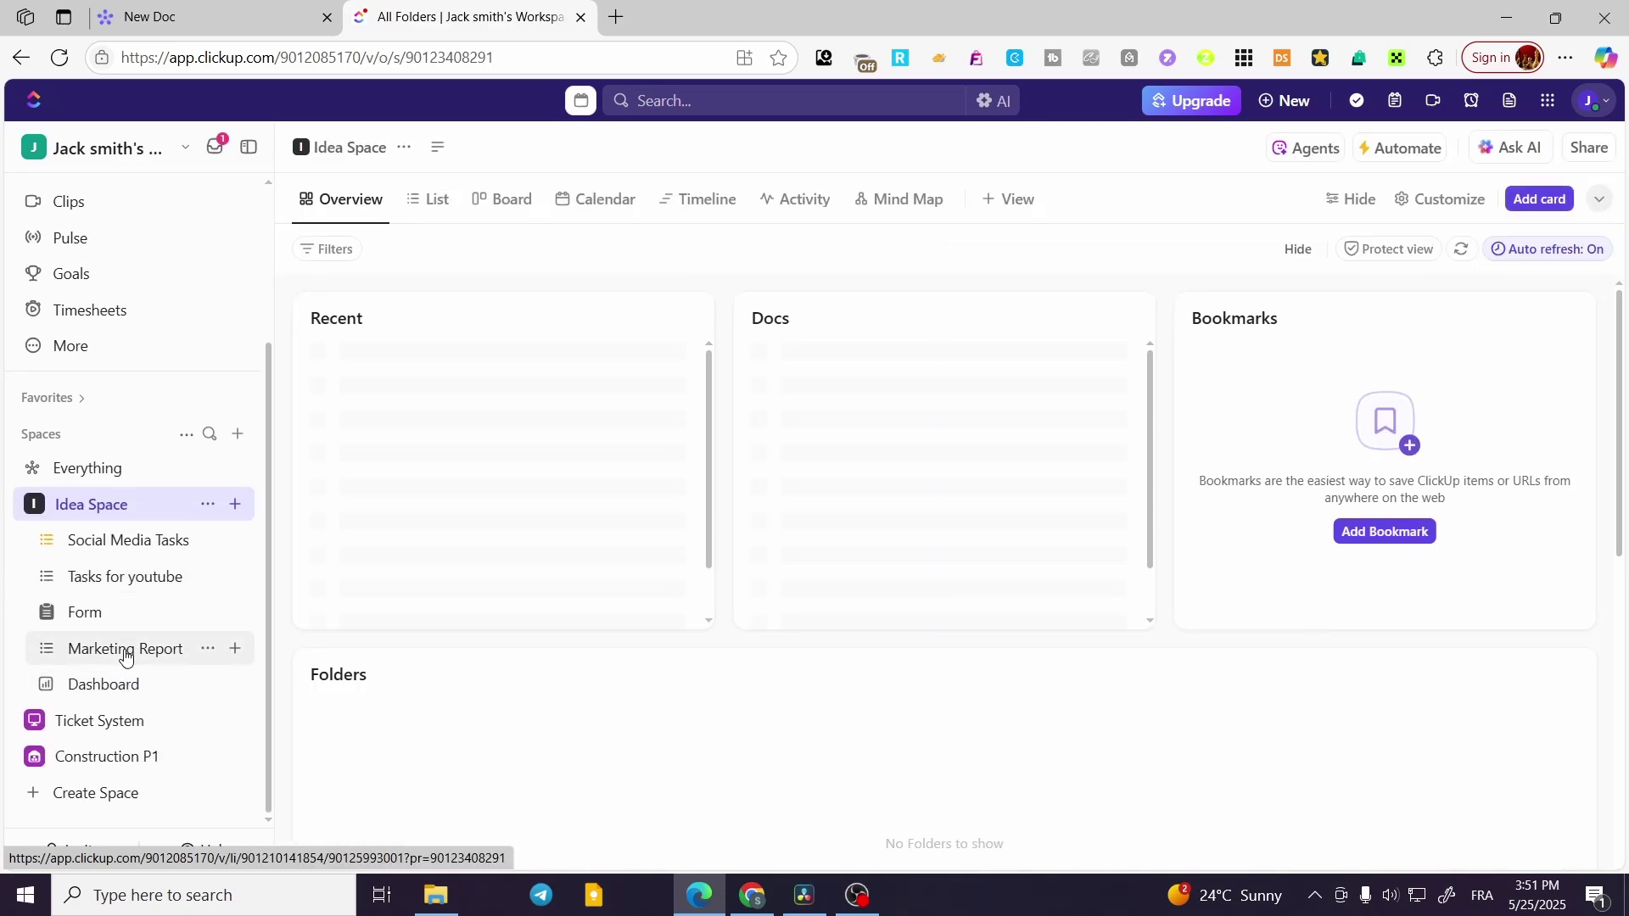
pyautogui.click(124, 649)
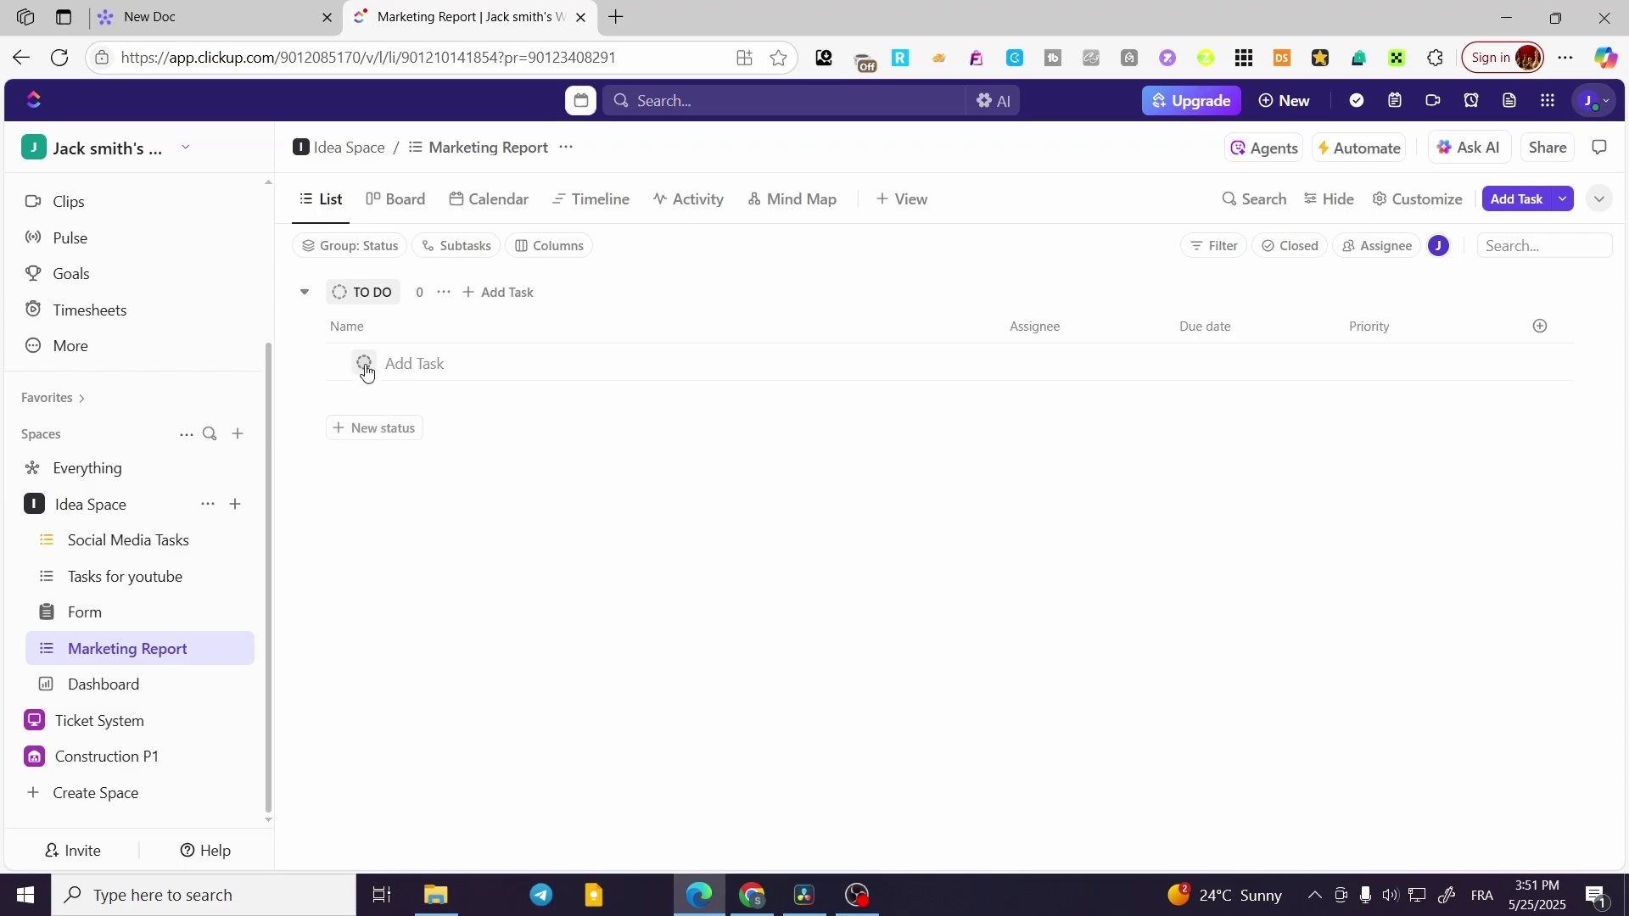
# Step: Add a task named 'Report 1' to the Marketing Report list
pyautogui.click(431, 360)
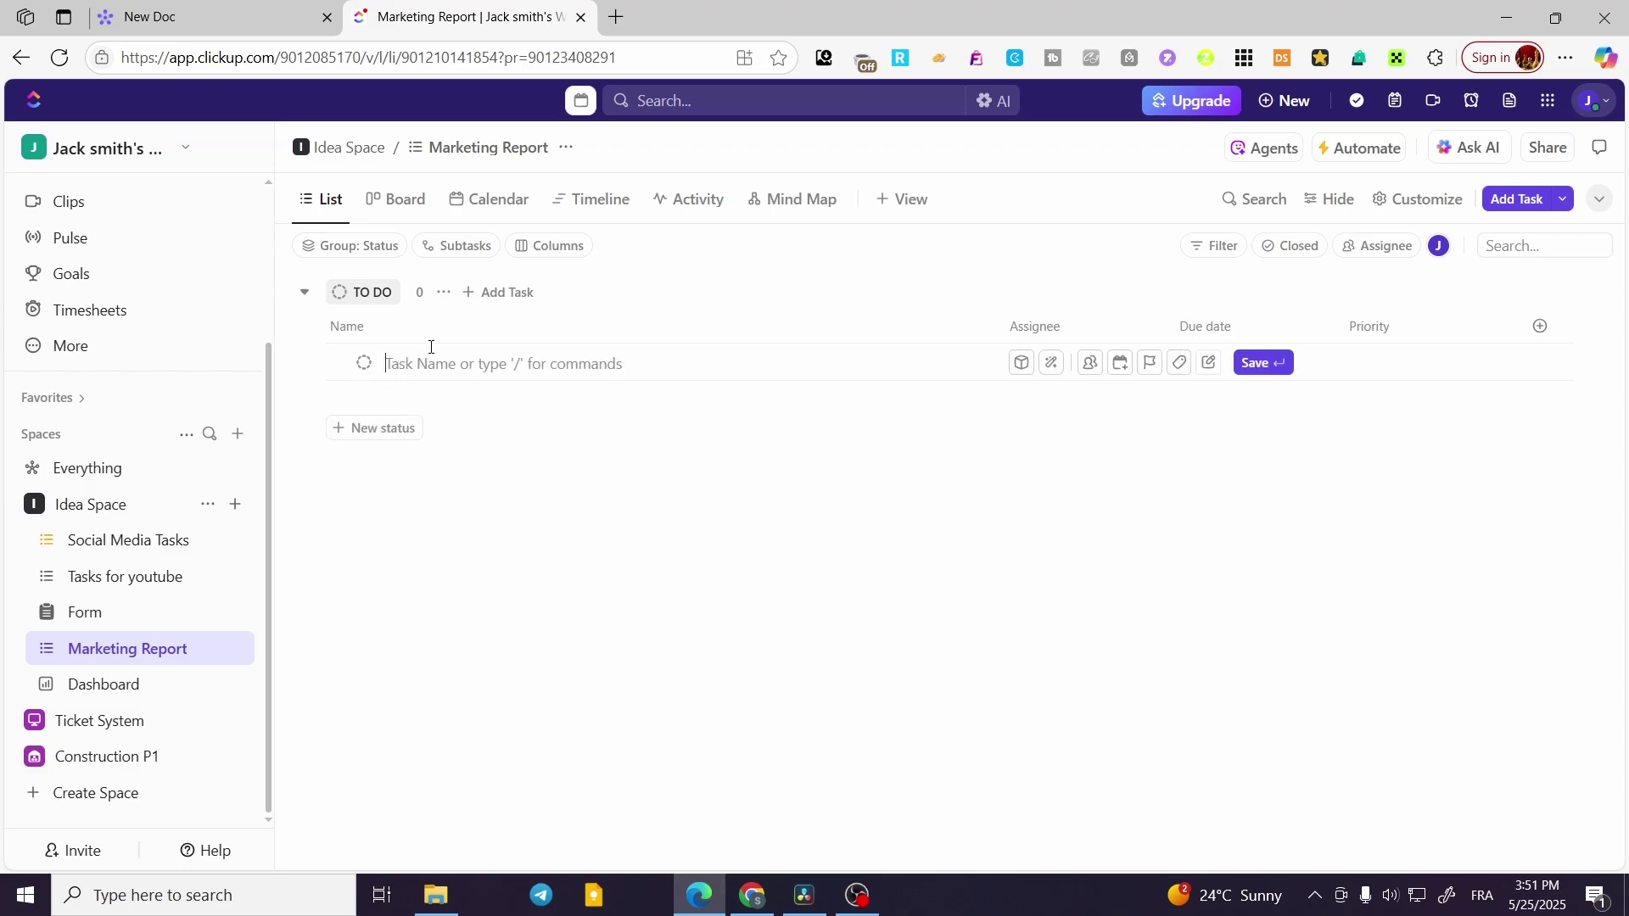
pyautogui.write('REe')
pyautogui.press('Return')
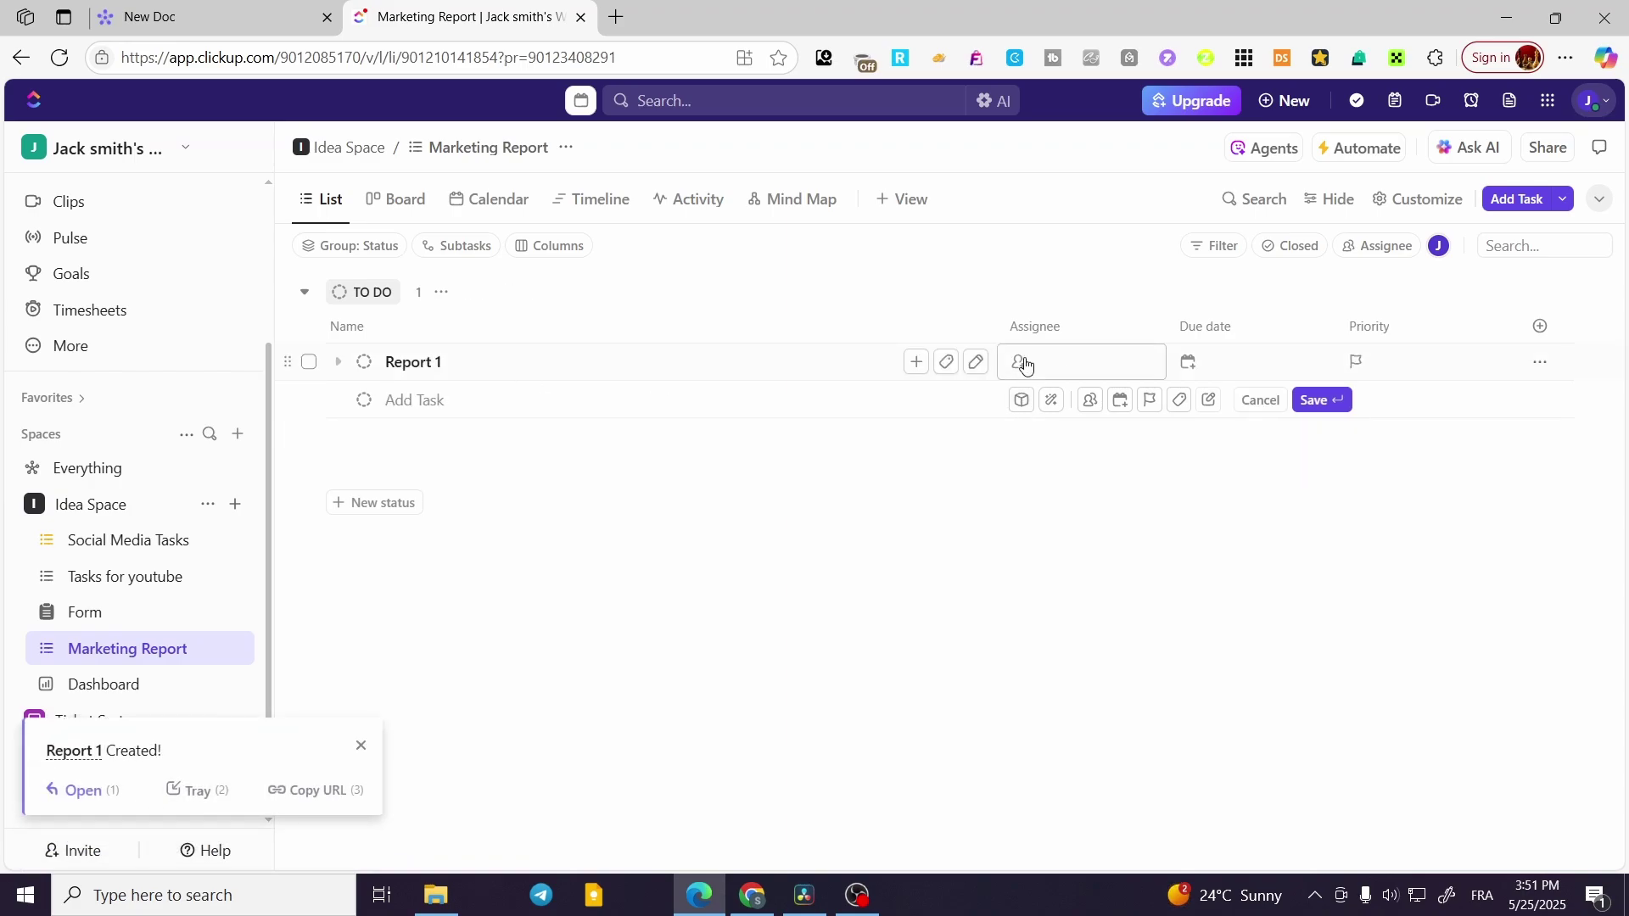
# Step: Assign Report 1 to yourself and set its priority to Normal
pyautogui.click(1025, 363)
pyautogui.click(1142, 475)
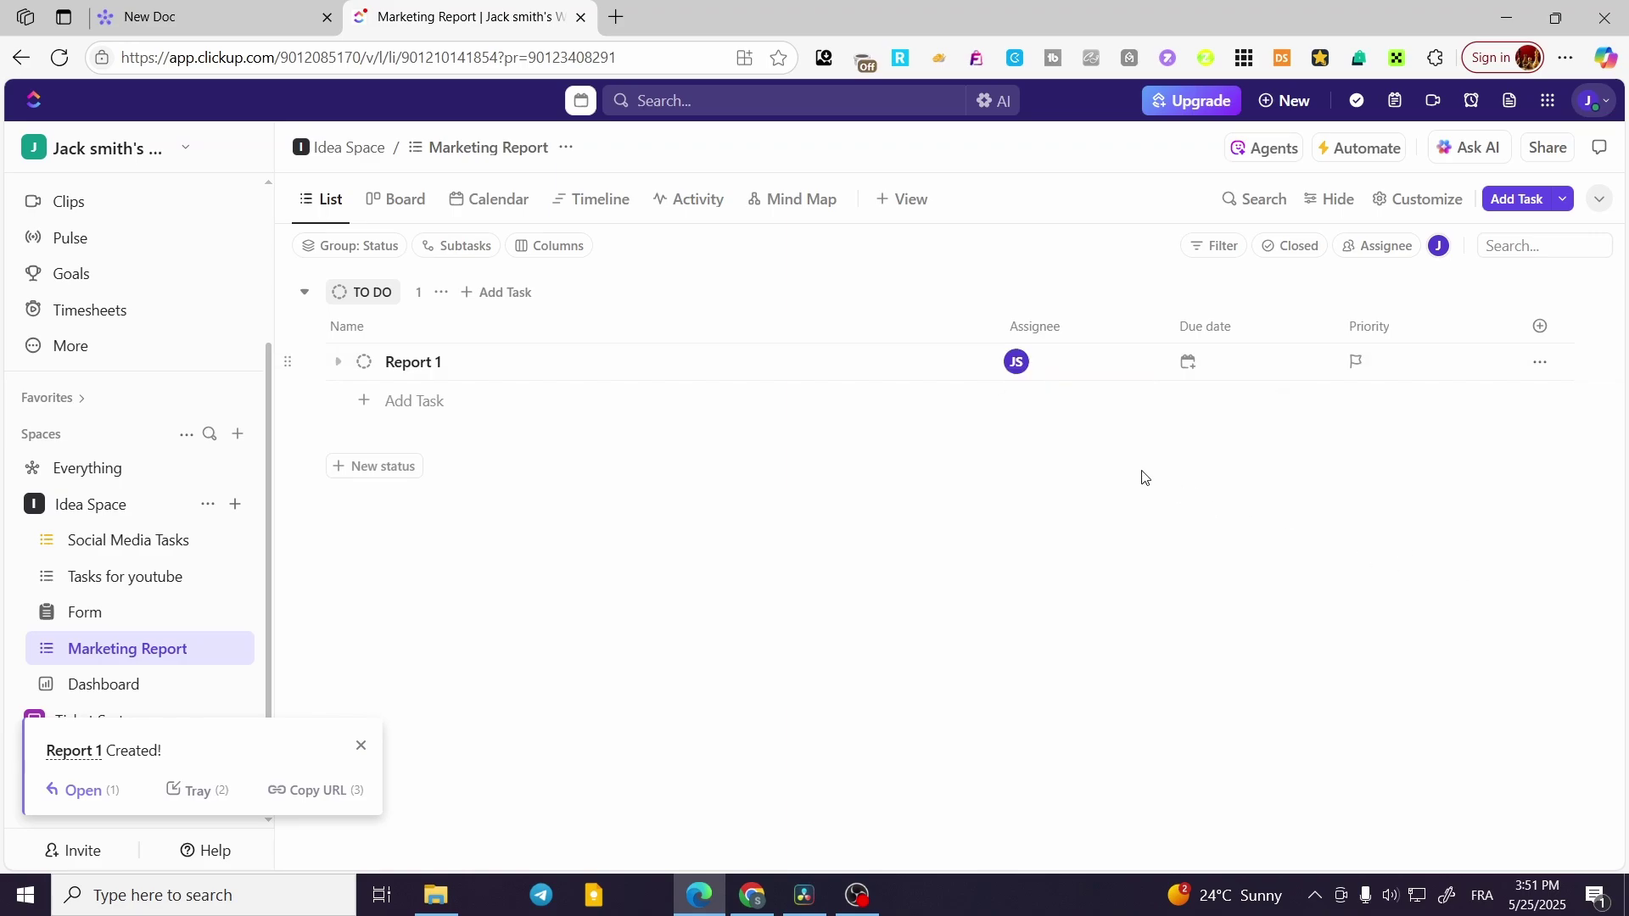
pyautogui.click(1360, 365)
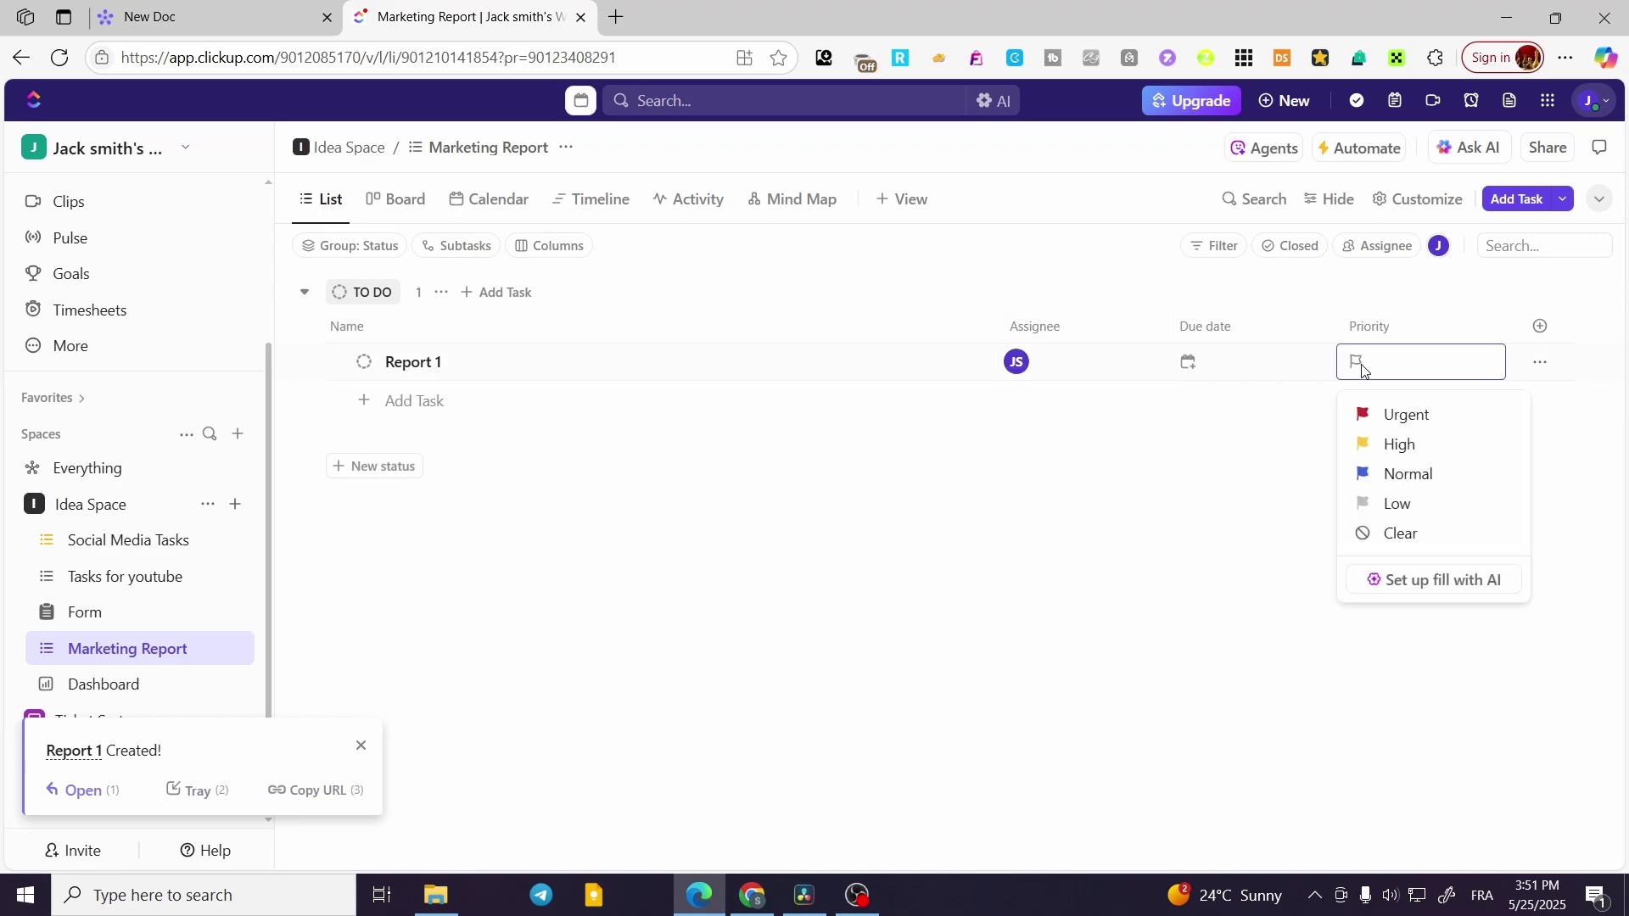
pyautogui.click(1475, 473)
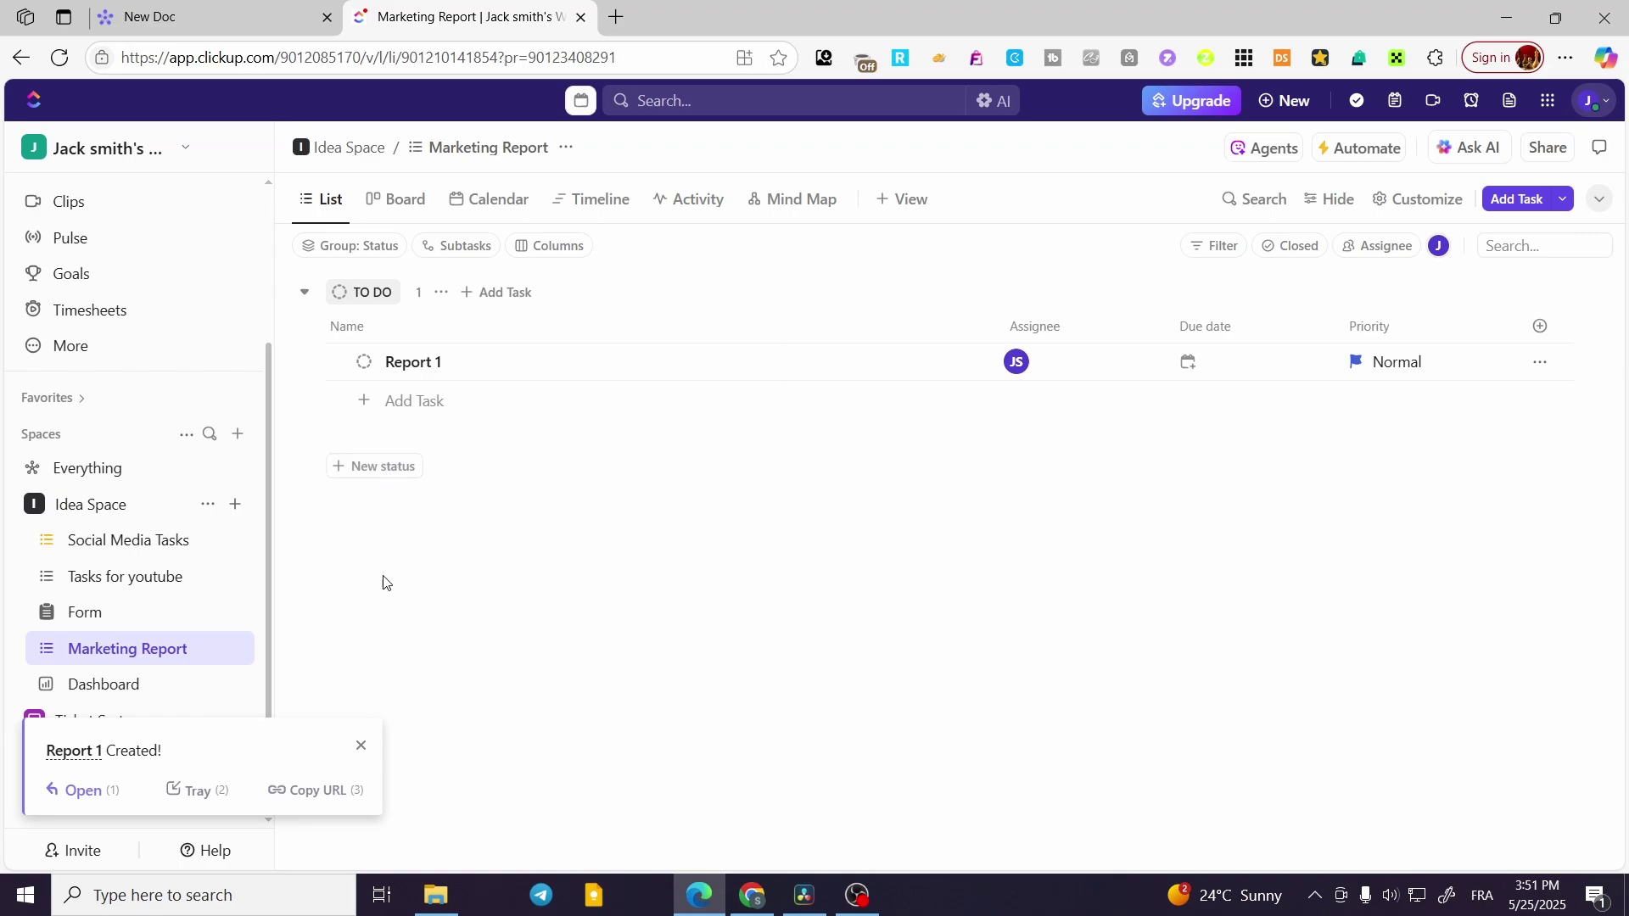
pyautogui.click(379, 468)
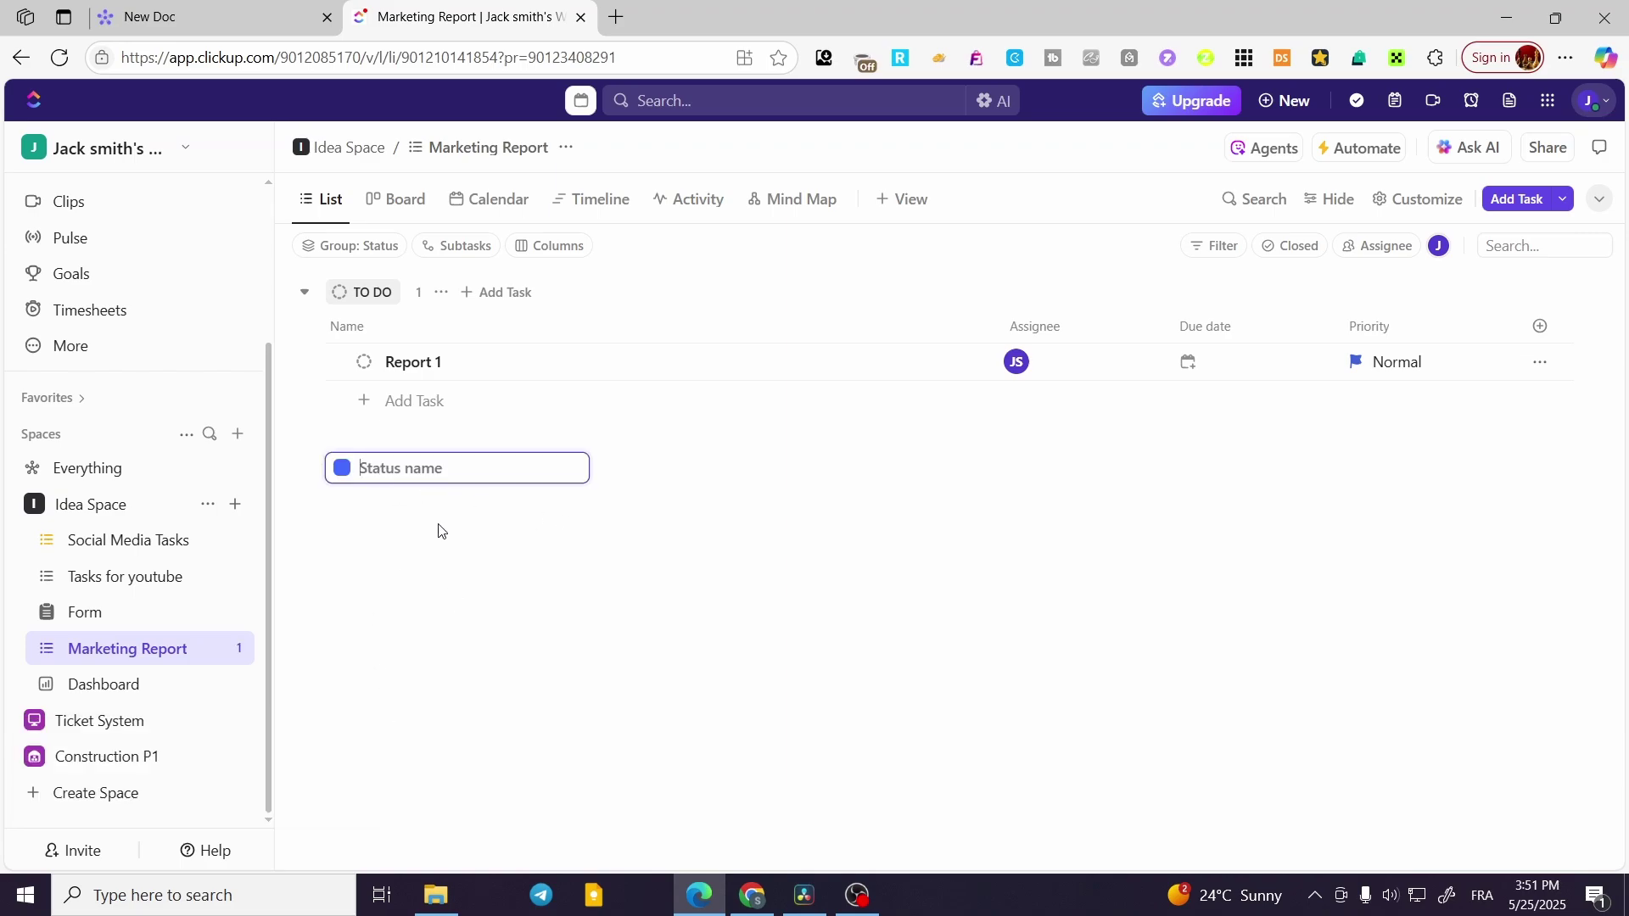
# Step: Add a 'REPORT 1' status that applies to this list only
pyautogui.write('Report 1')
pyautogui.press('Return')
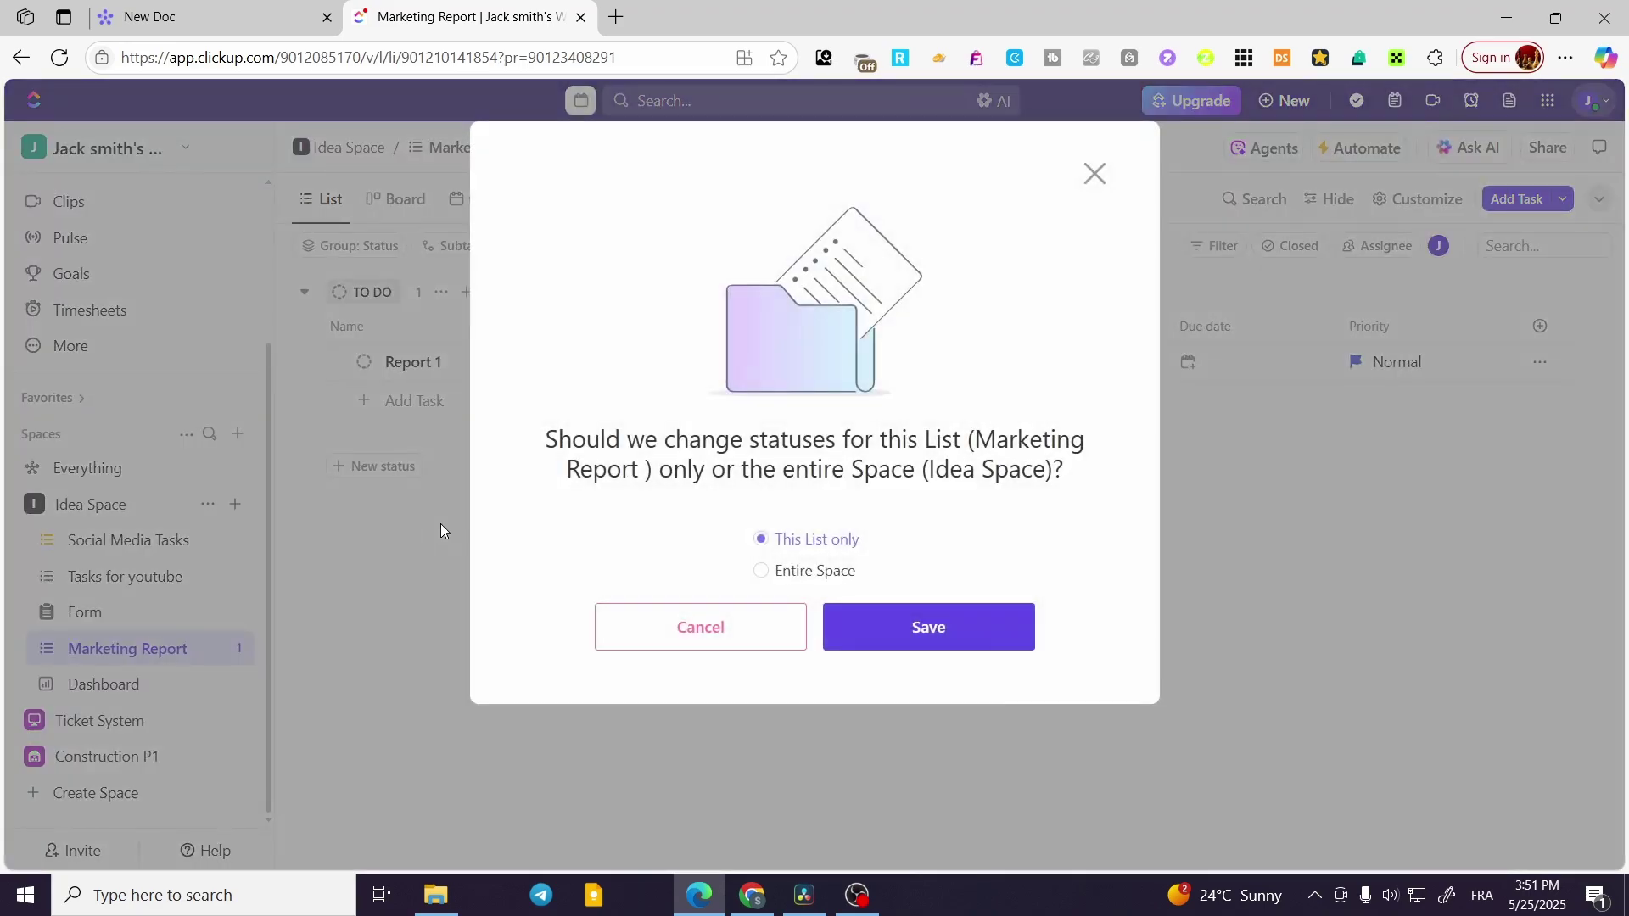
pyautogui.click(931, 628)
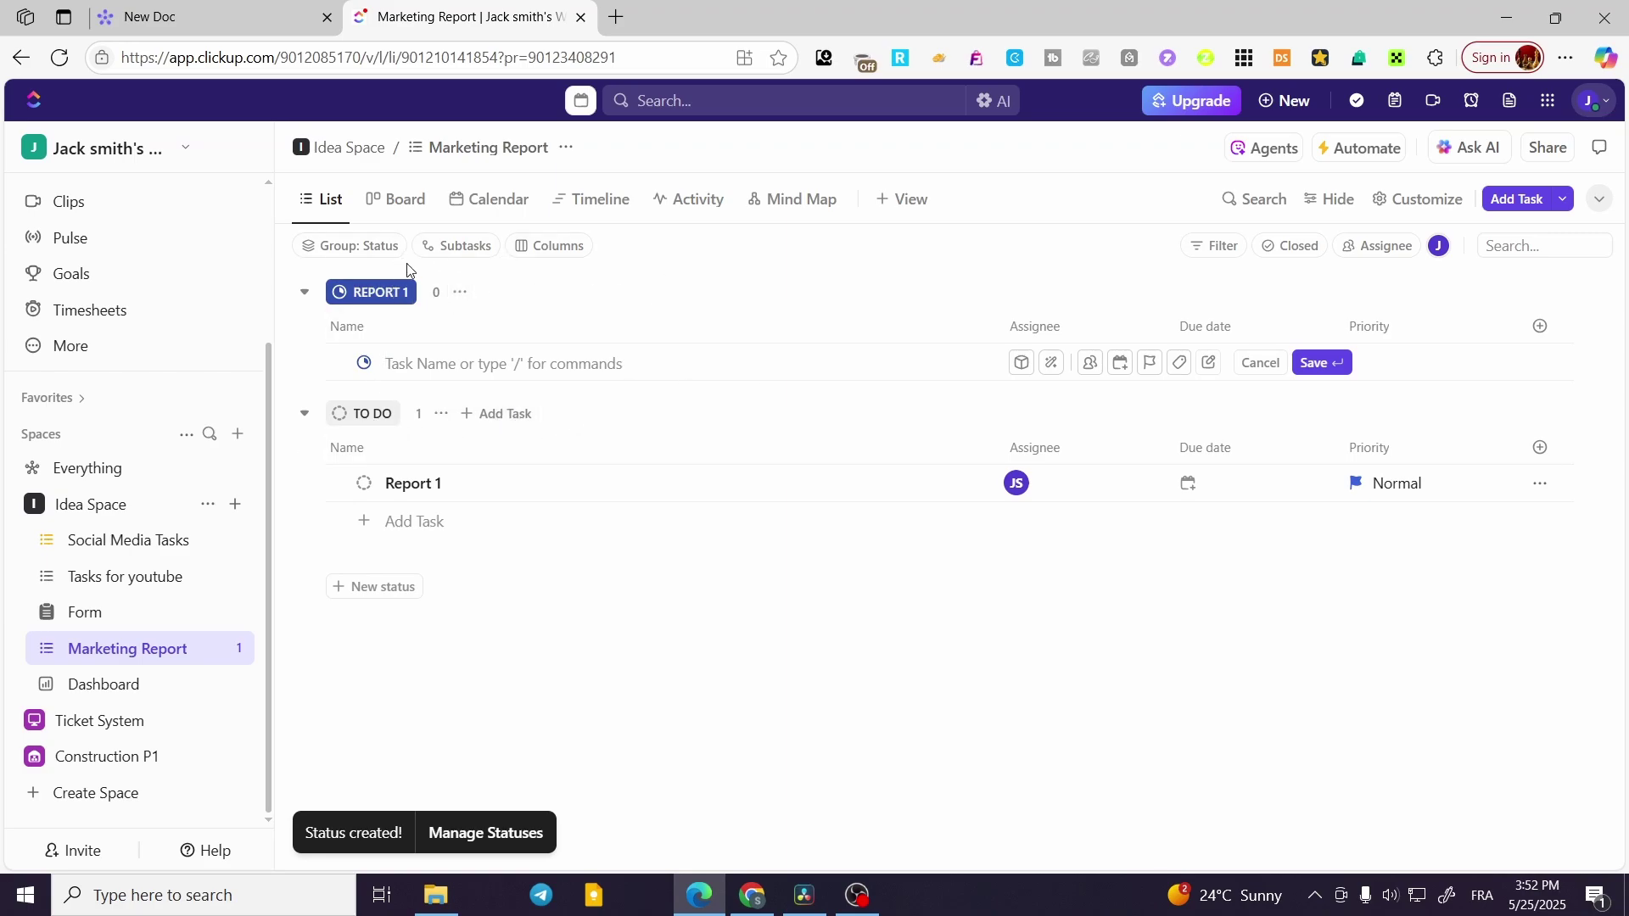
pyautogui.click(346, 247)
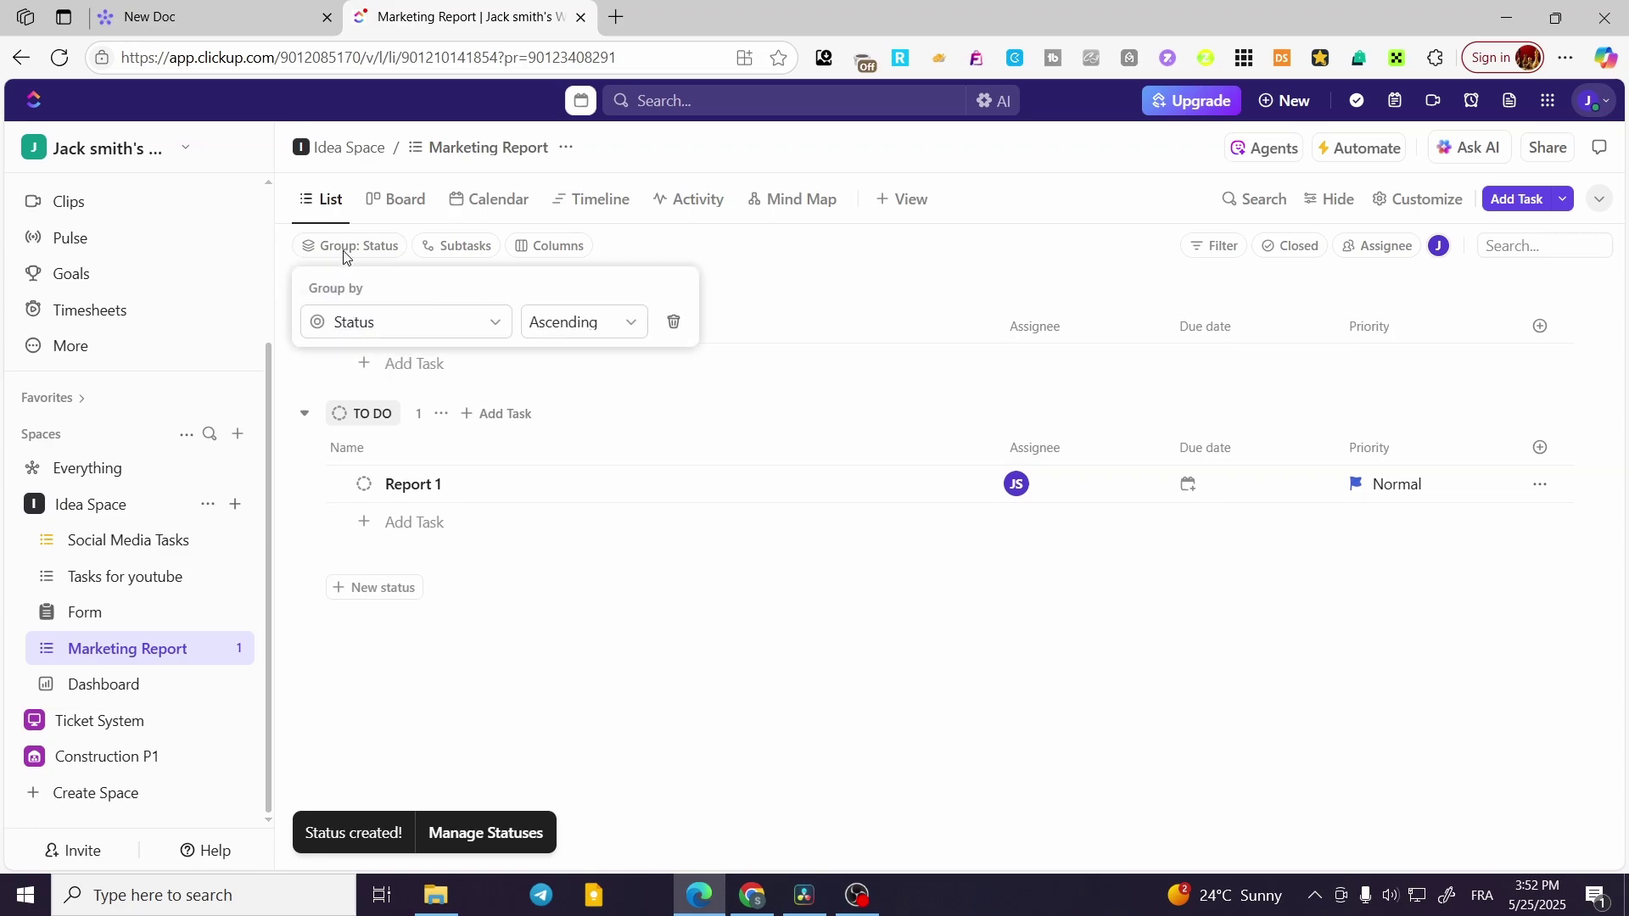
pyautogui.click(386, 260)
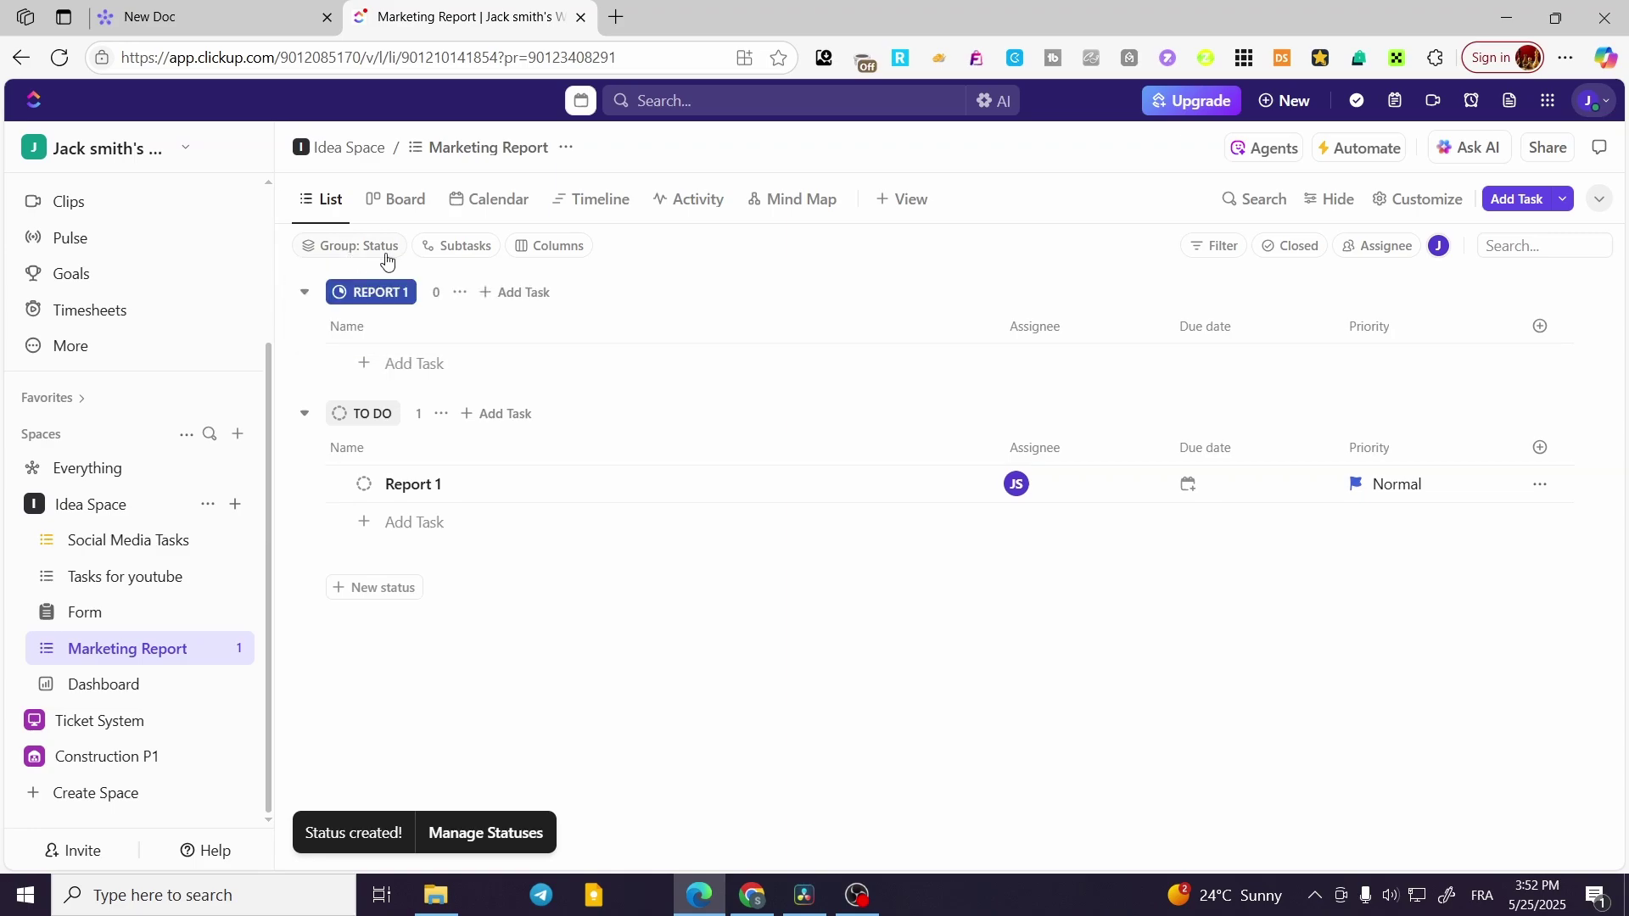
pyautogui.click(560, 255)
pyautogui.click(585, 259)
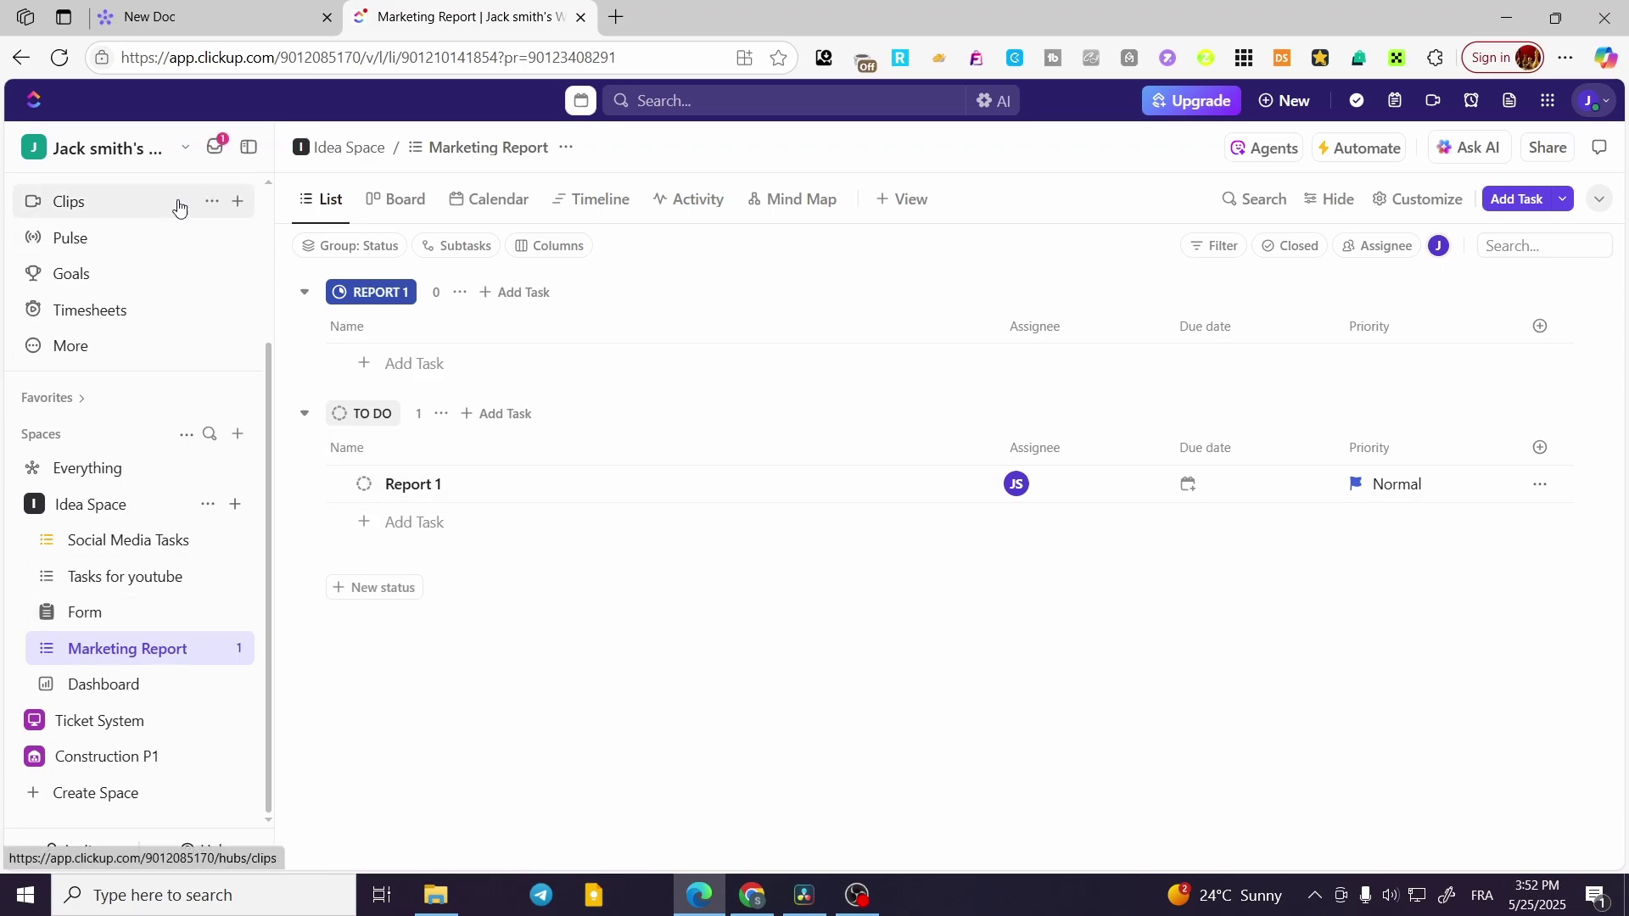
pyautogui.click(219, 156)
pyautogui.rightClick(219, 156)
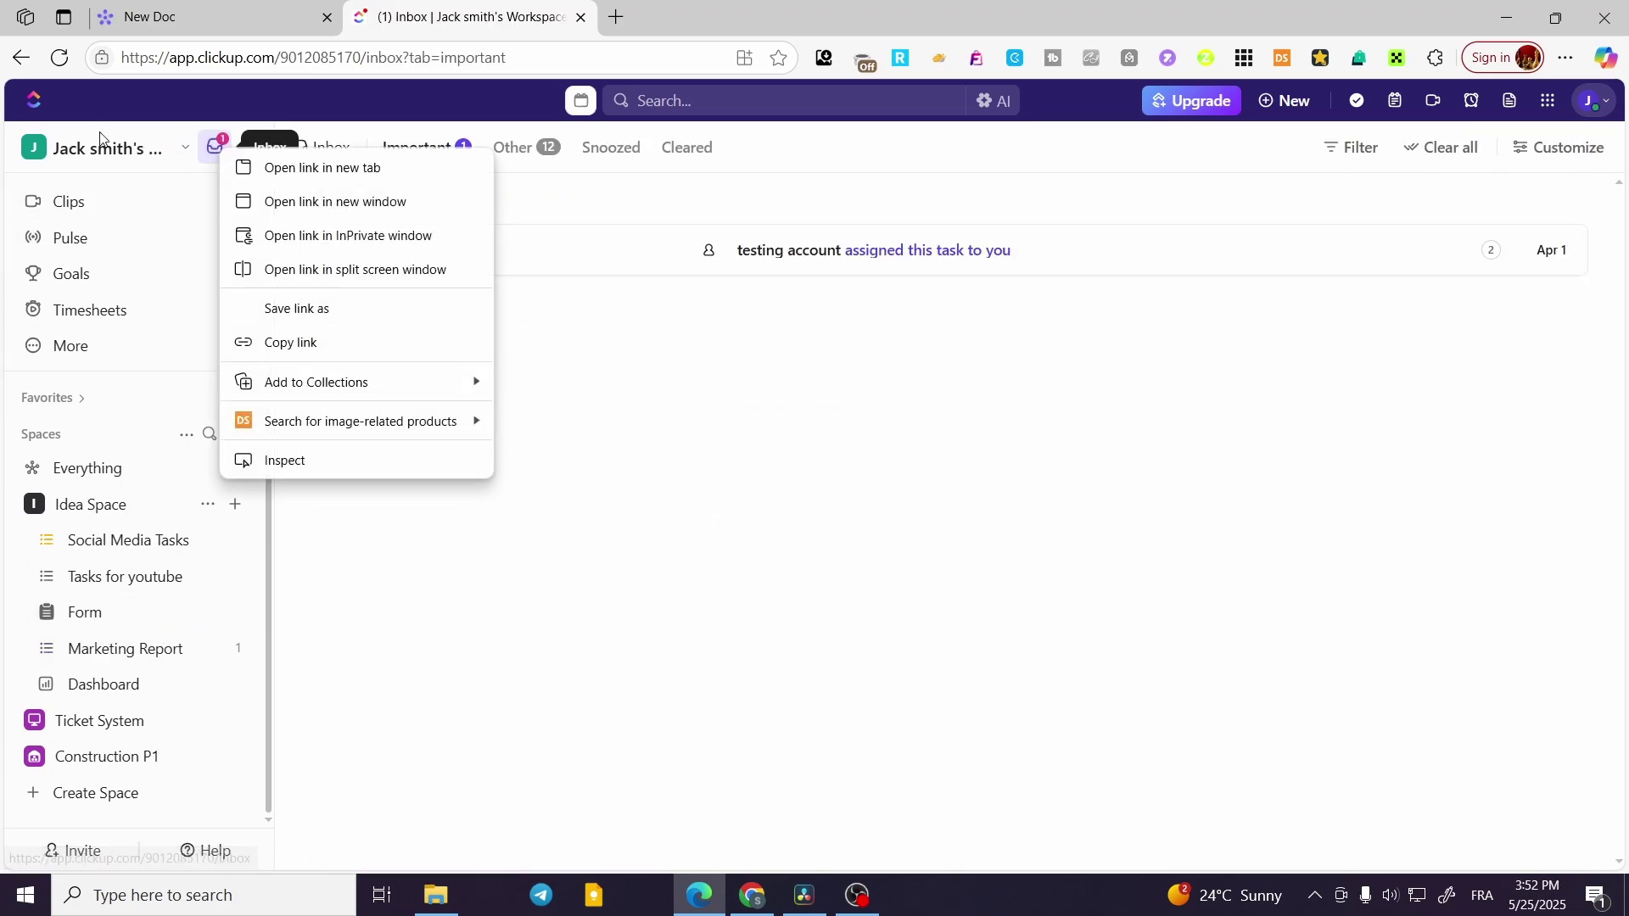
pyautogui.click(123, 676)
pyautogui.click(124, 683)
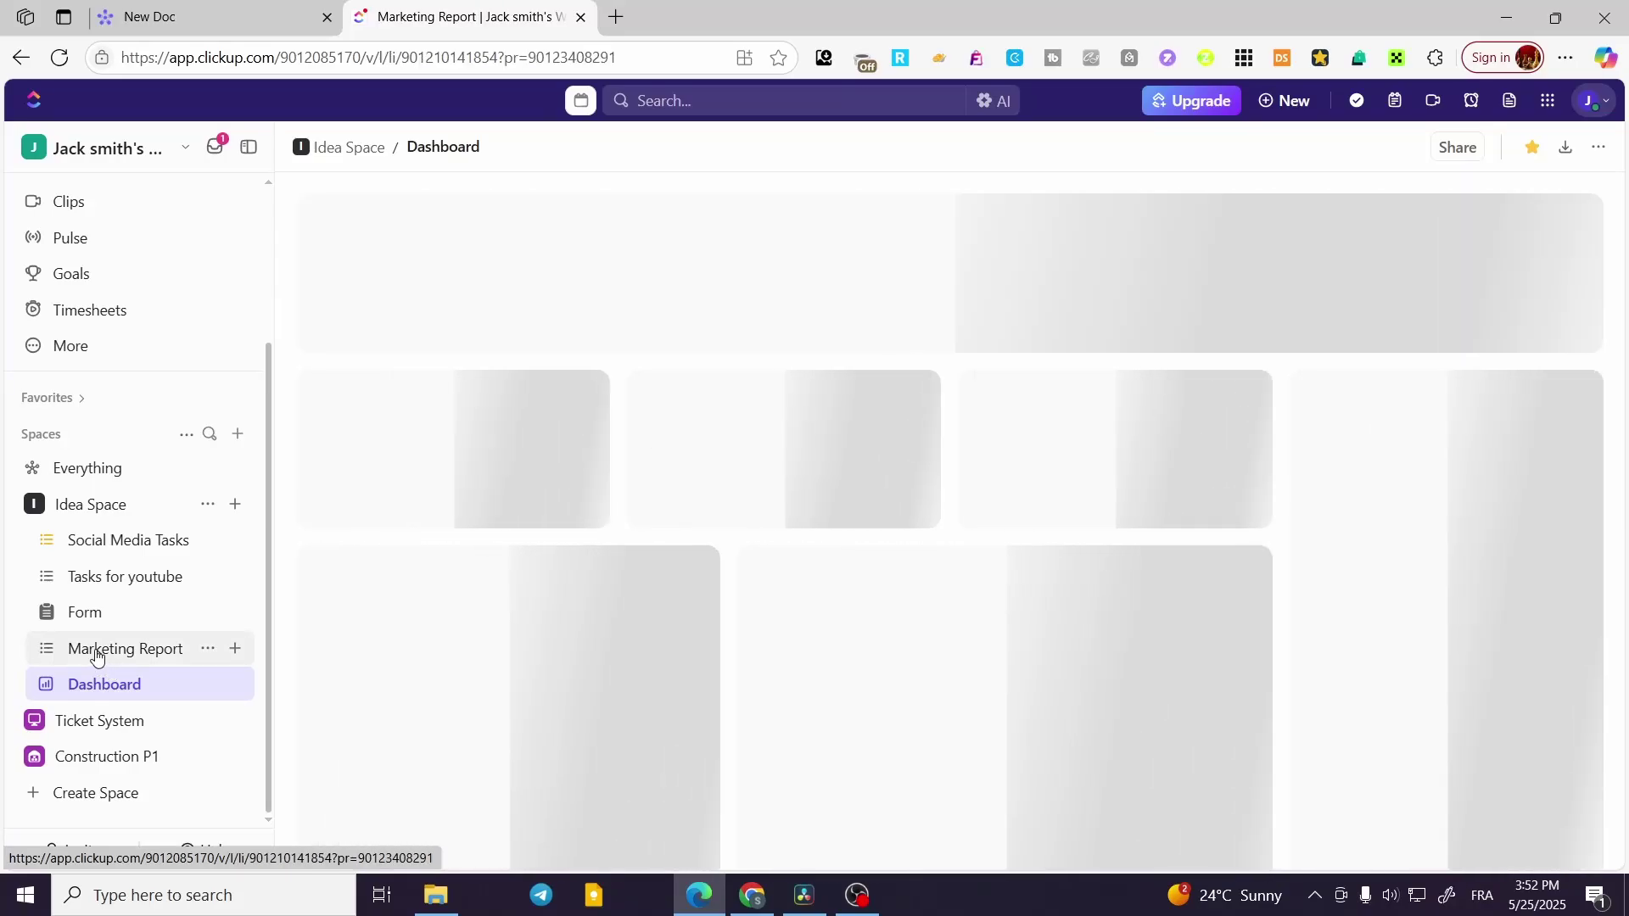
pyautogui.click(128, 648)
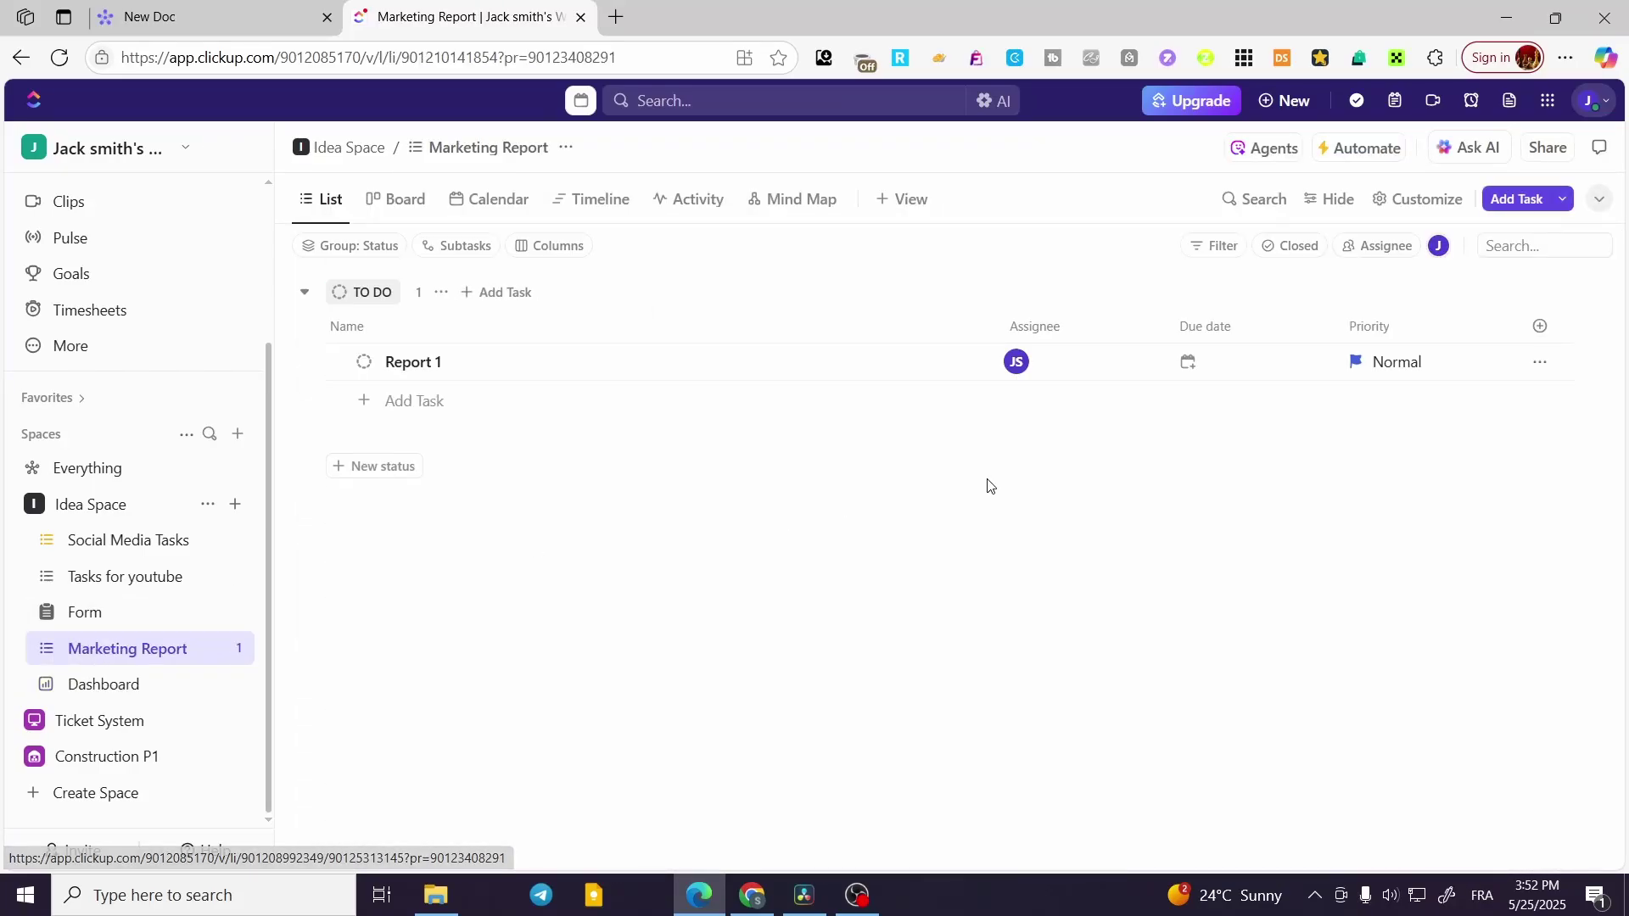
# Step: Dismiss the new field panel and switch the Marketing Report list to Board view
pyautogui.click(1543, 335)
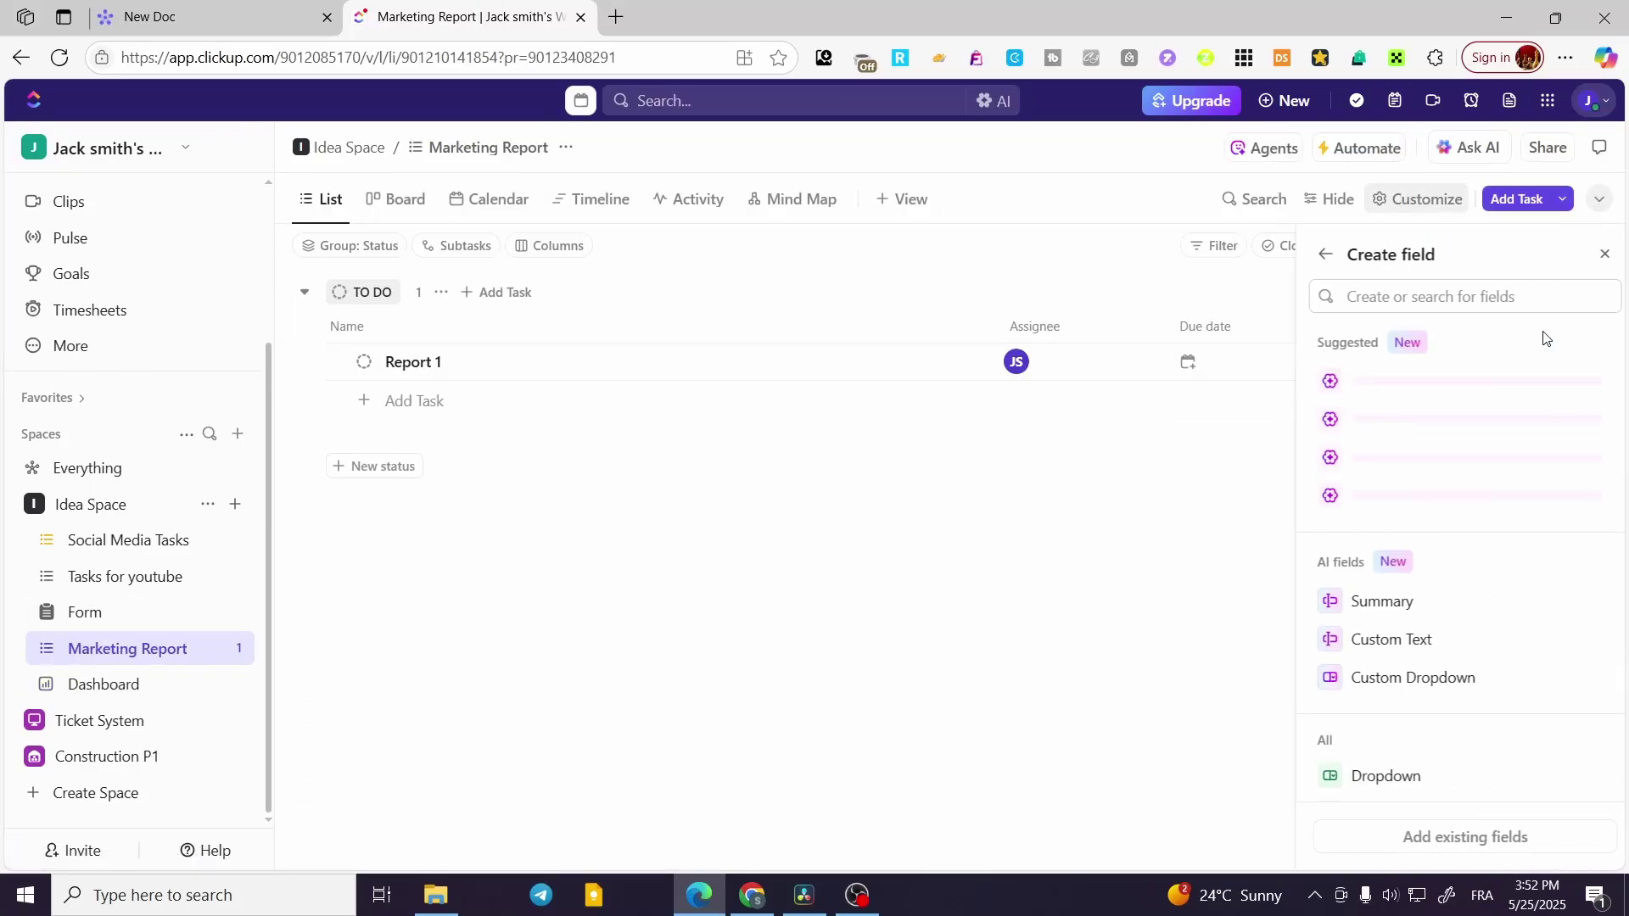
pyautogui.click(987, 303)
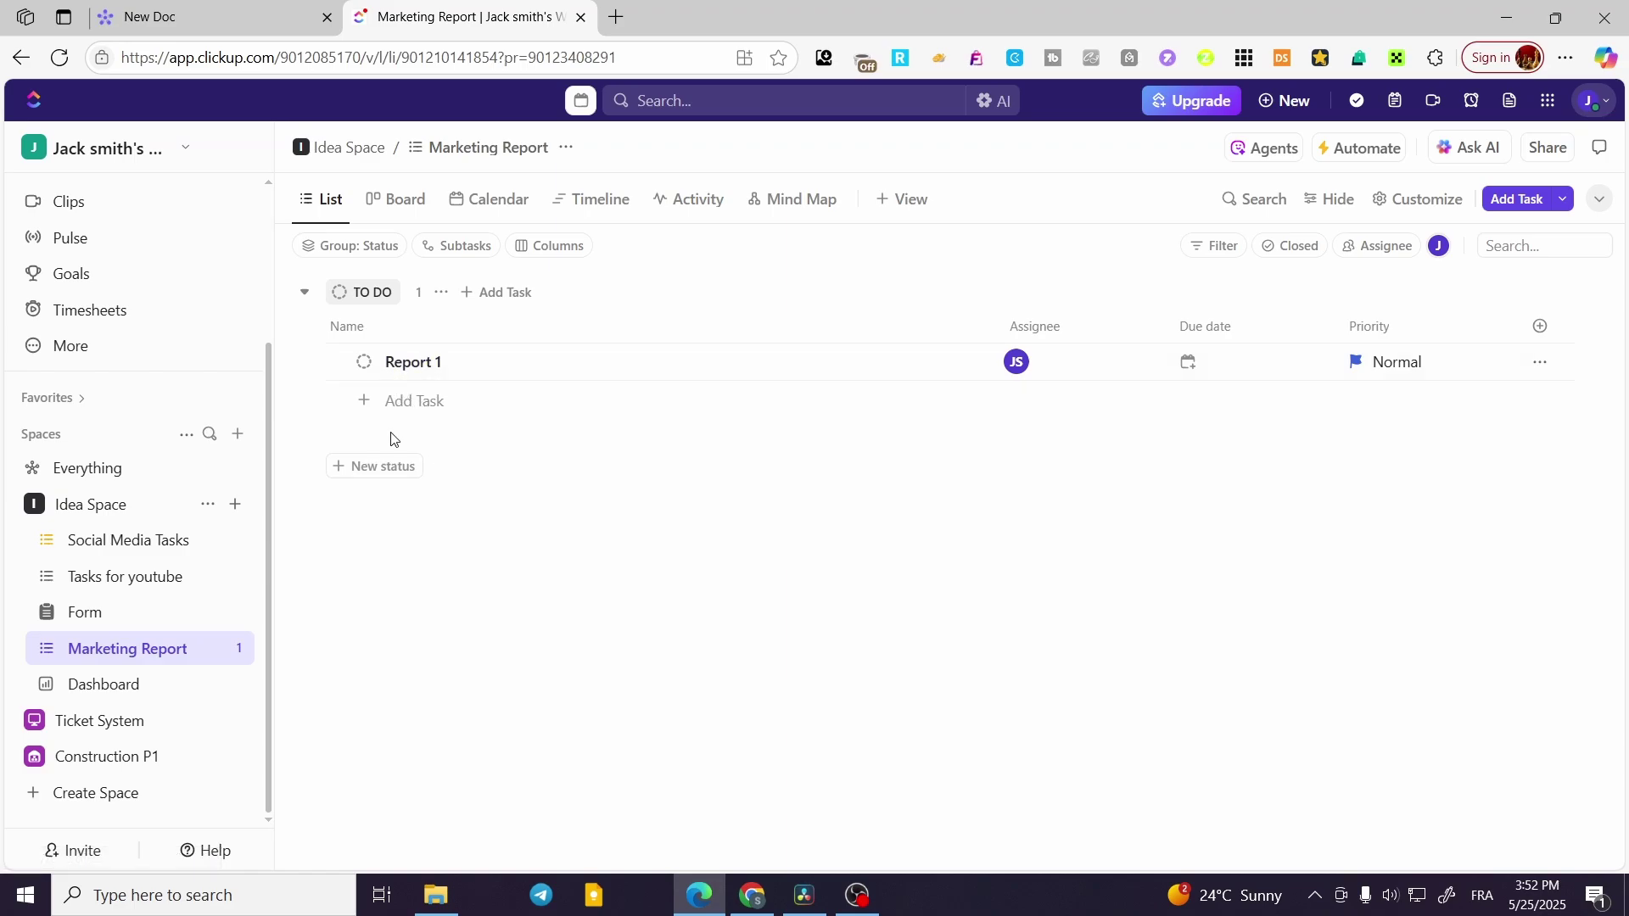
pyautogui.click(408, 203)
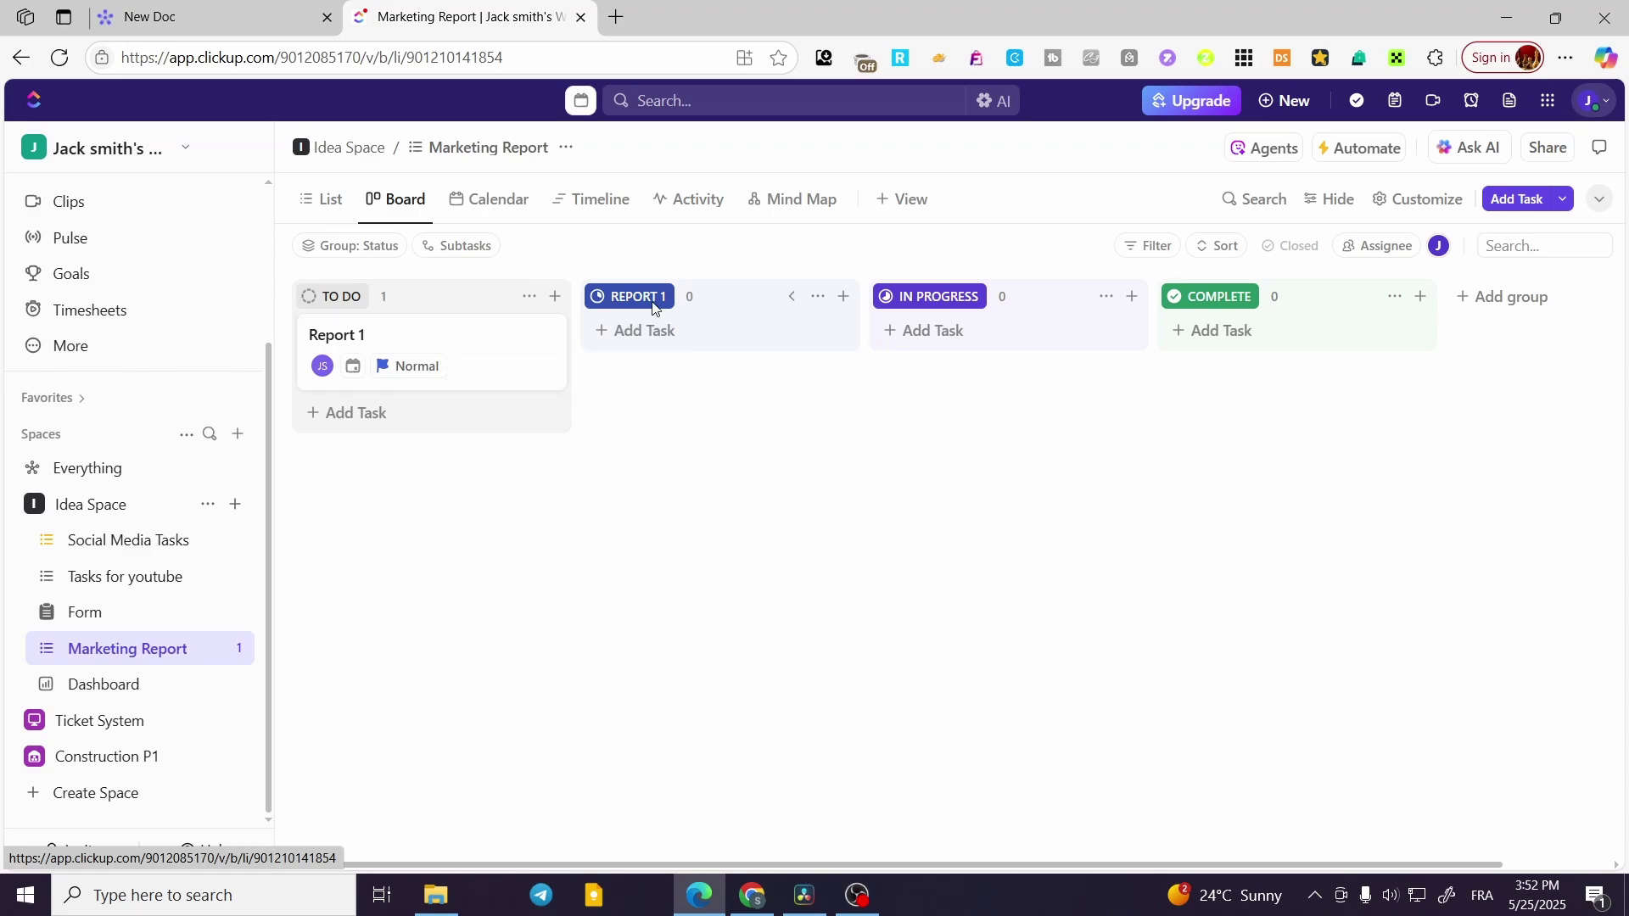
# Step: Drag Report 1 into IN PROGRESS and view the list's May 2025 calendar
pyautogui.moveTo(386, 335); pyautogui.dragTo(981, 360)
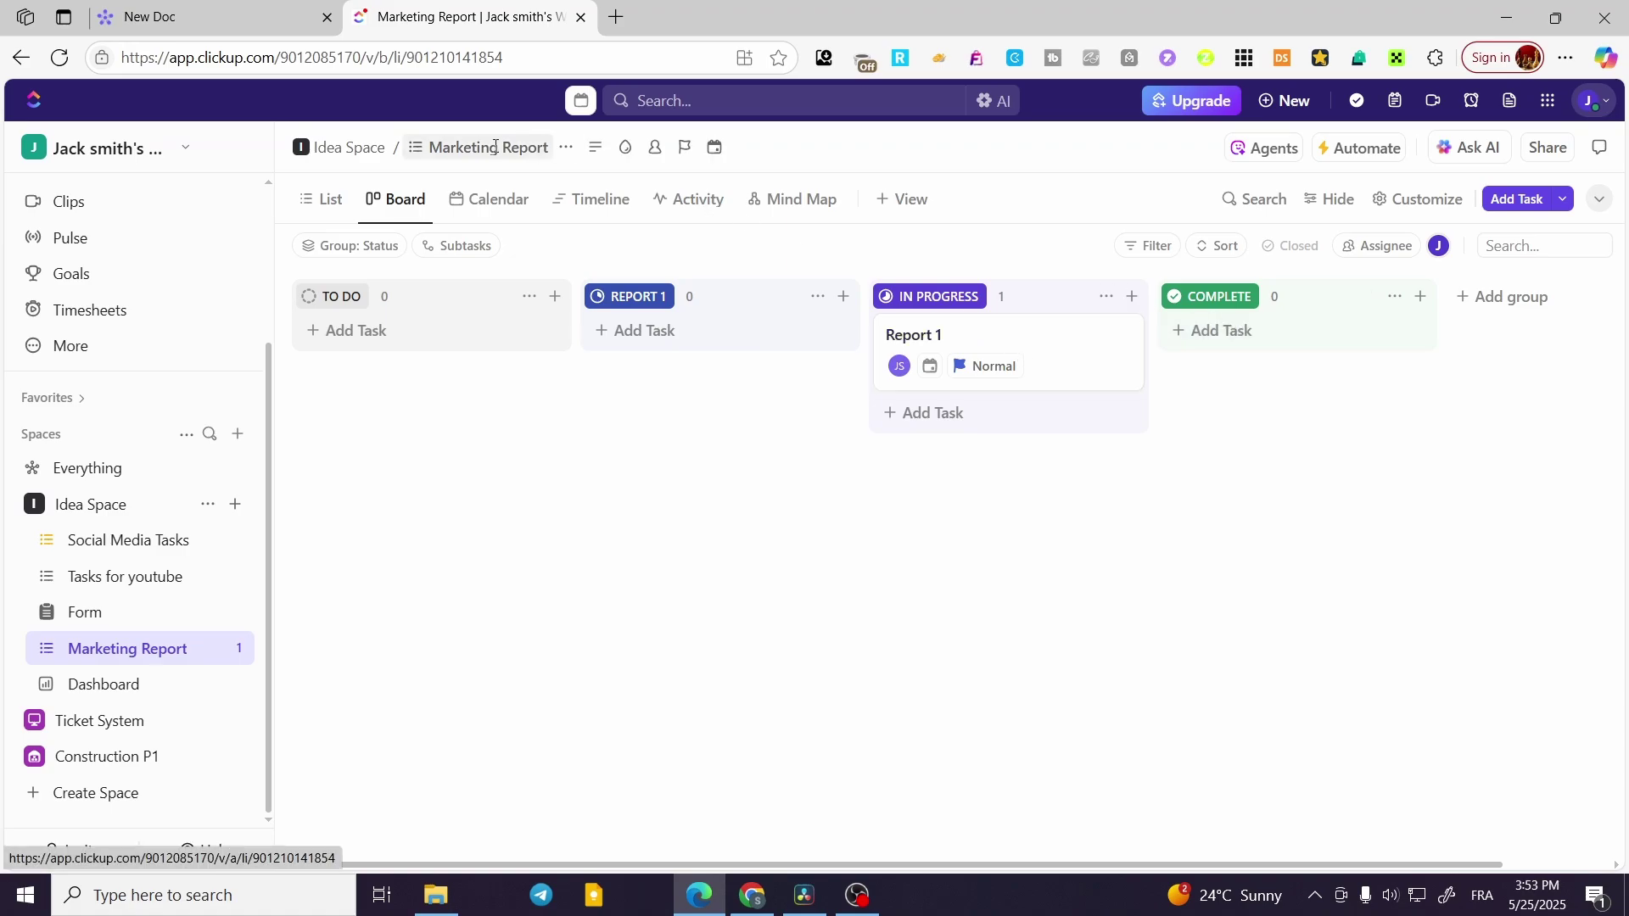
pyautogui.click(487, 212)
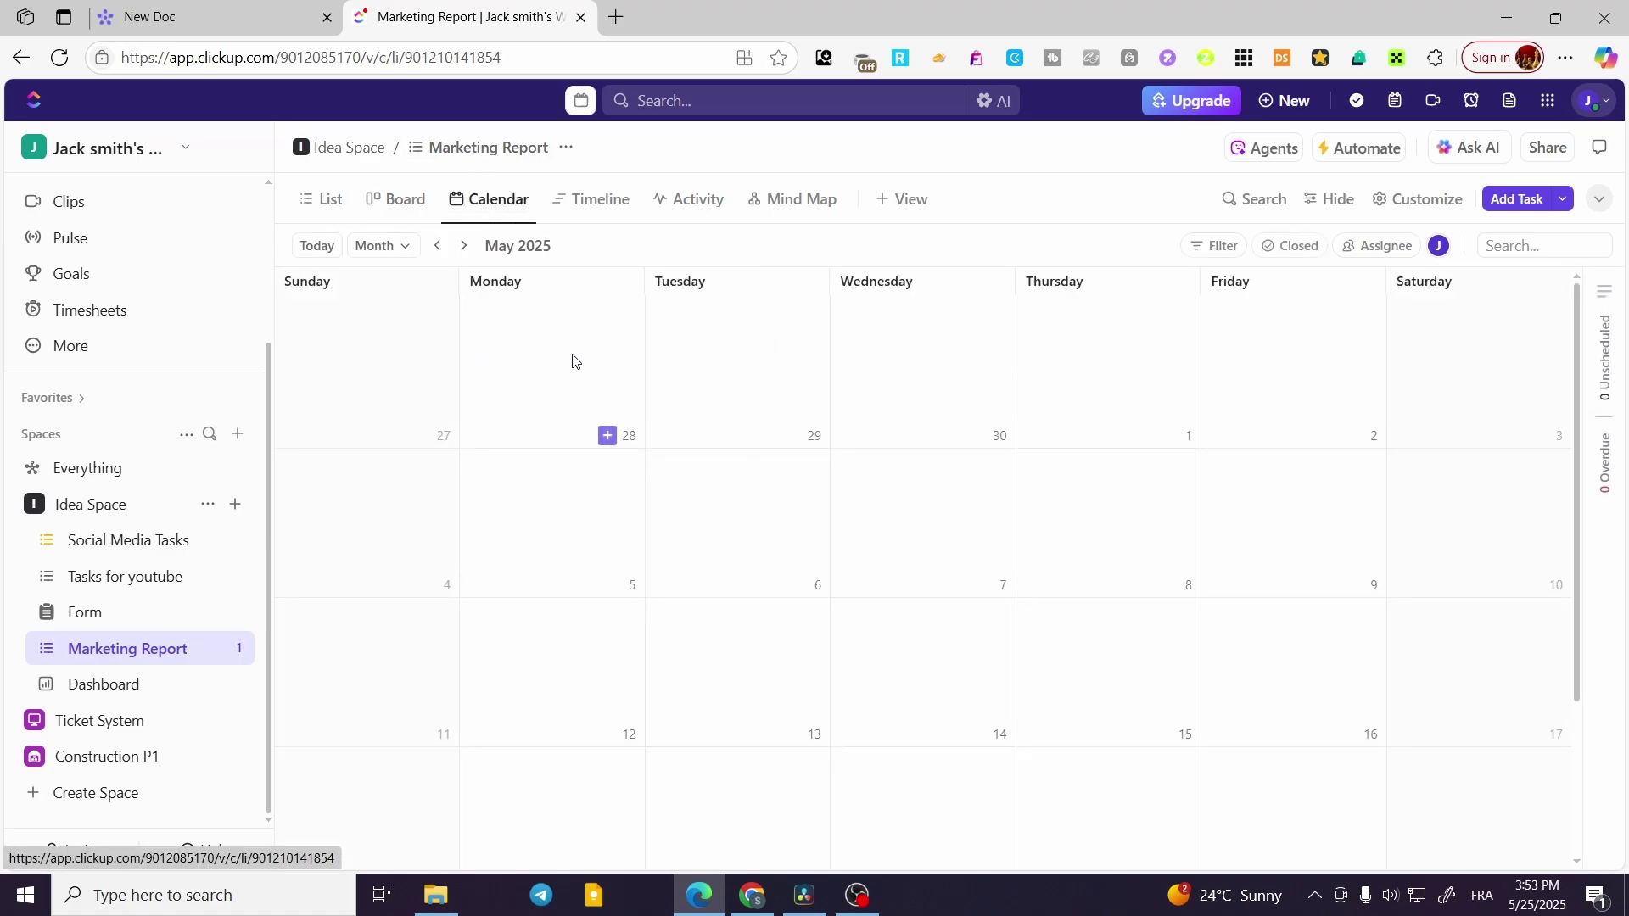
# Step: Move from Timeline to the Activity feed showing Report 1's change from To Do to In Progress
pyautogui.click(592, 201)
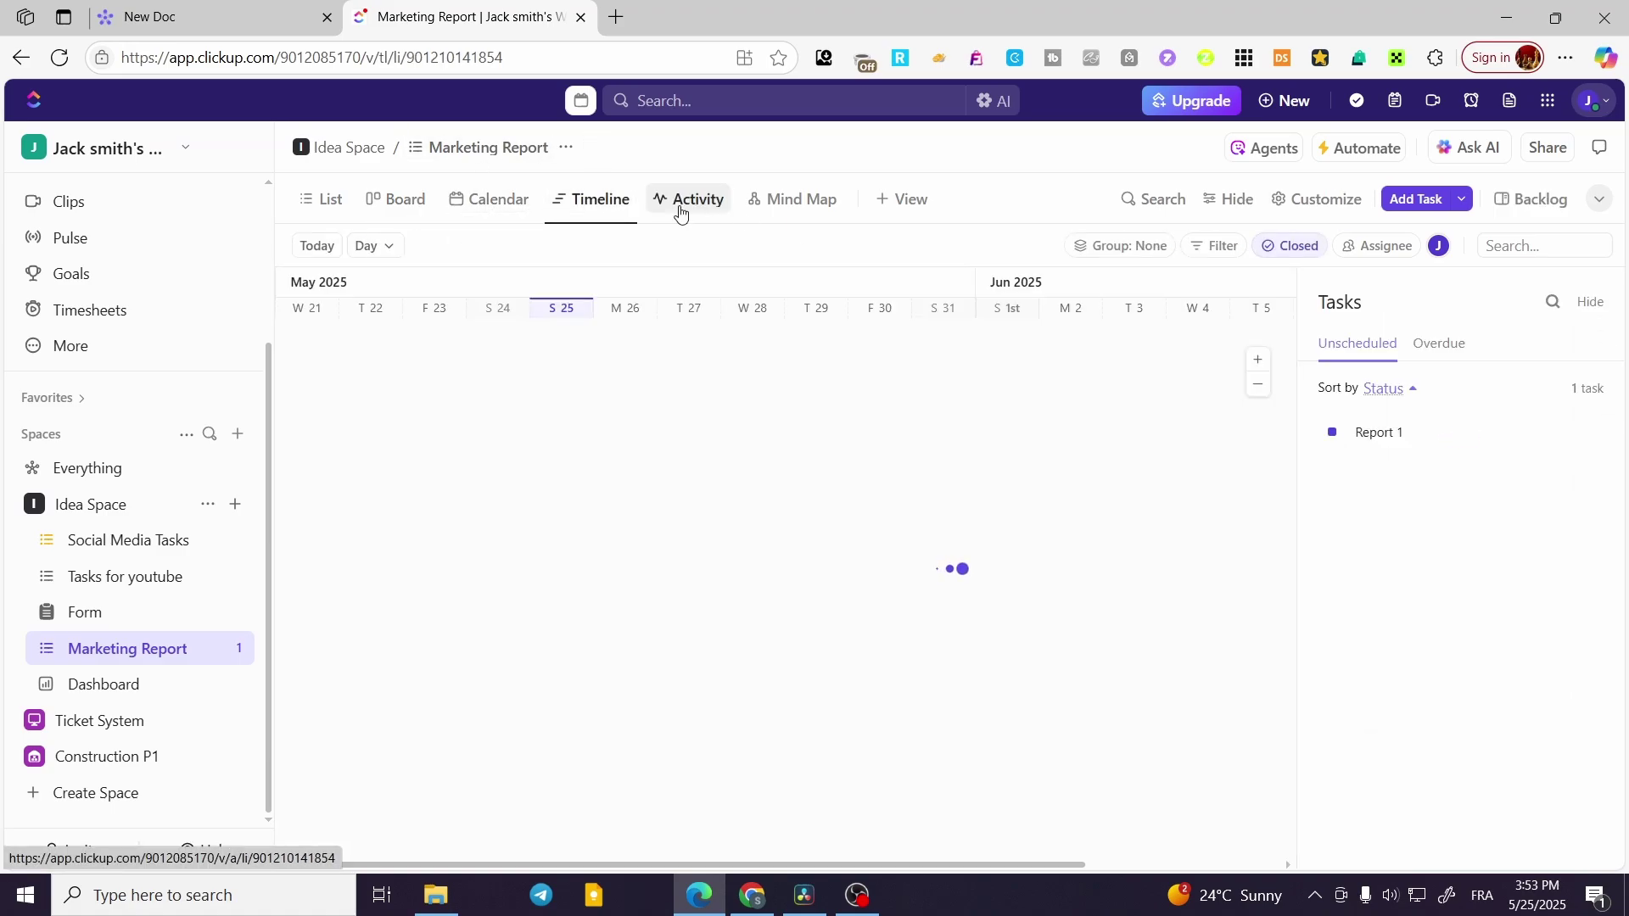
pyautogui.click(680, 208)
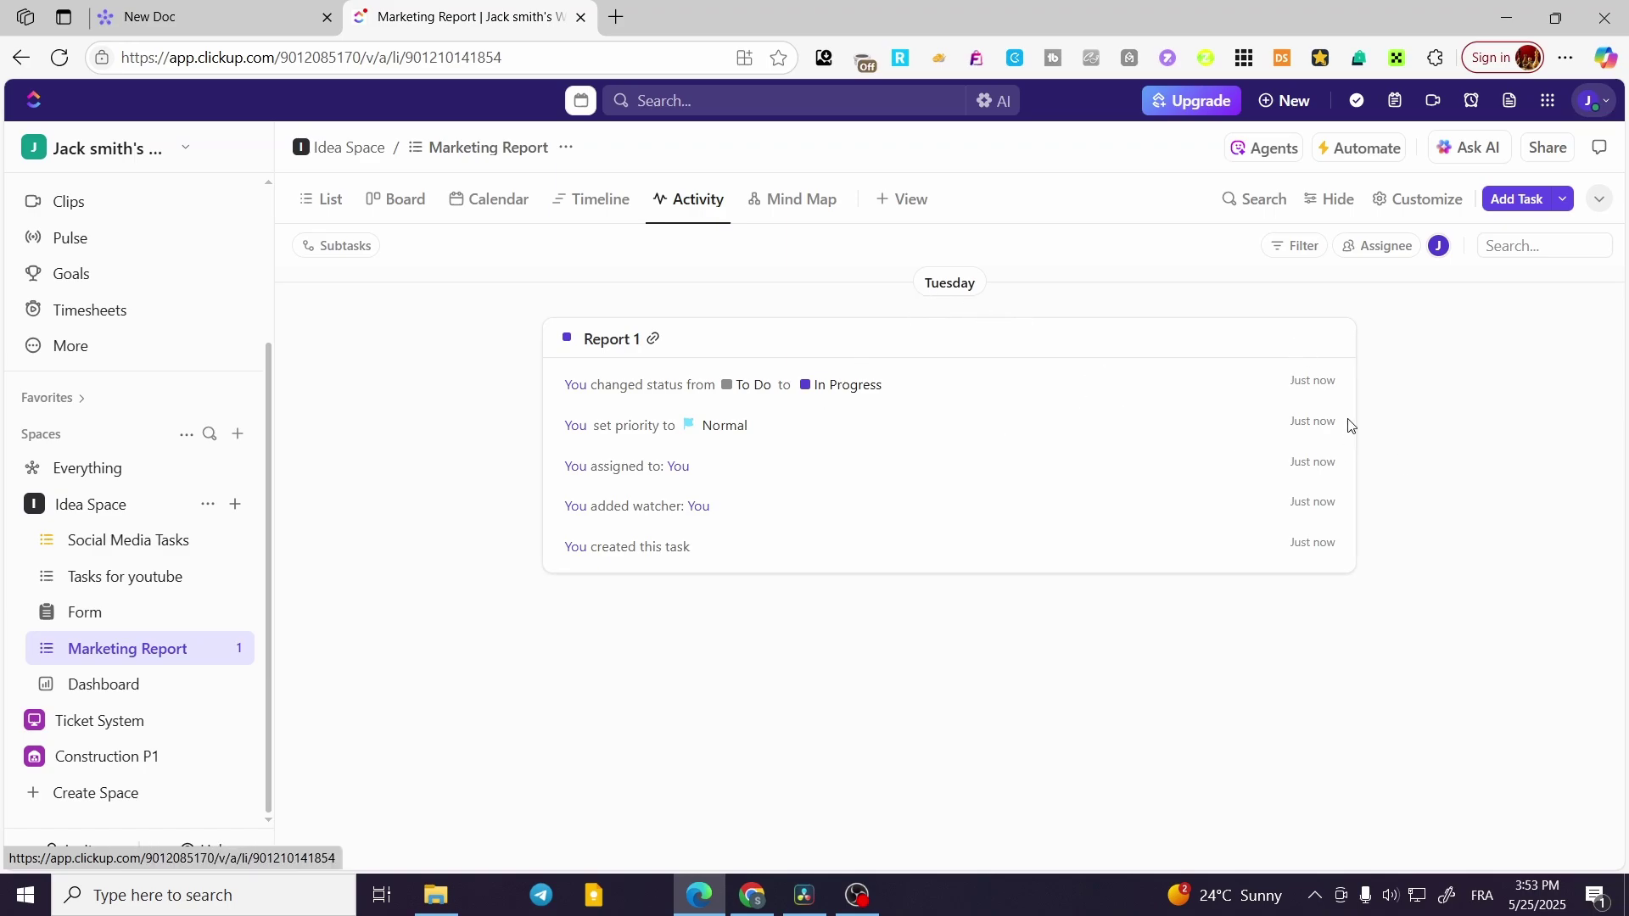
pyautogui.moveTo(1332, 381)
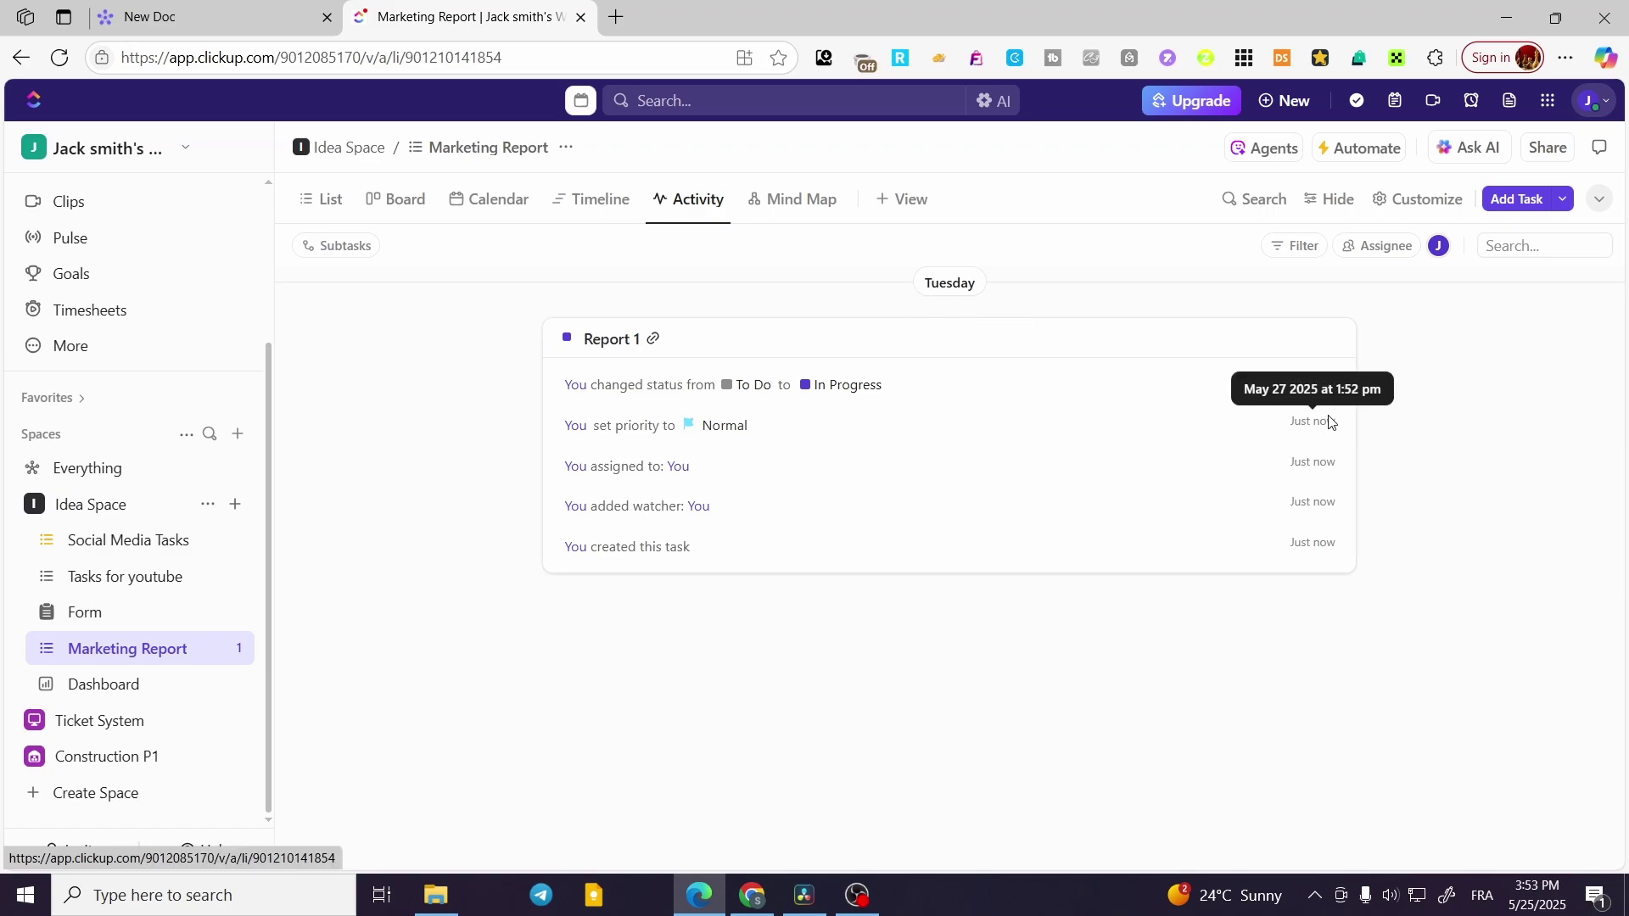
pyautogui.moveTo(1332, 466)
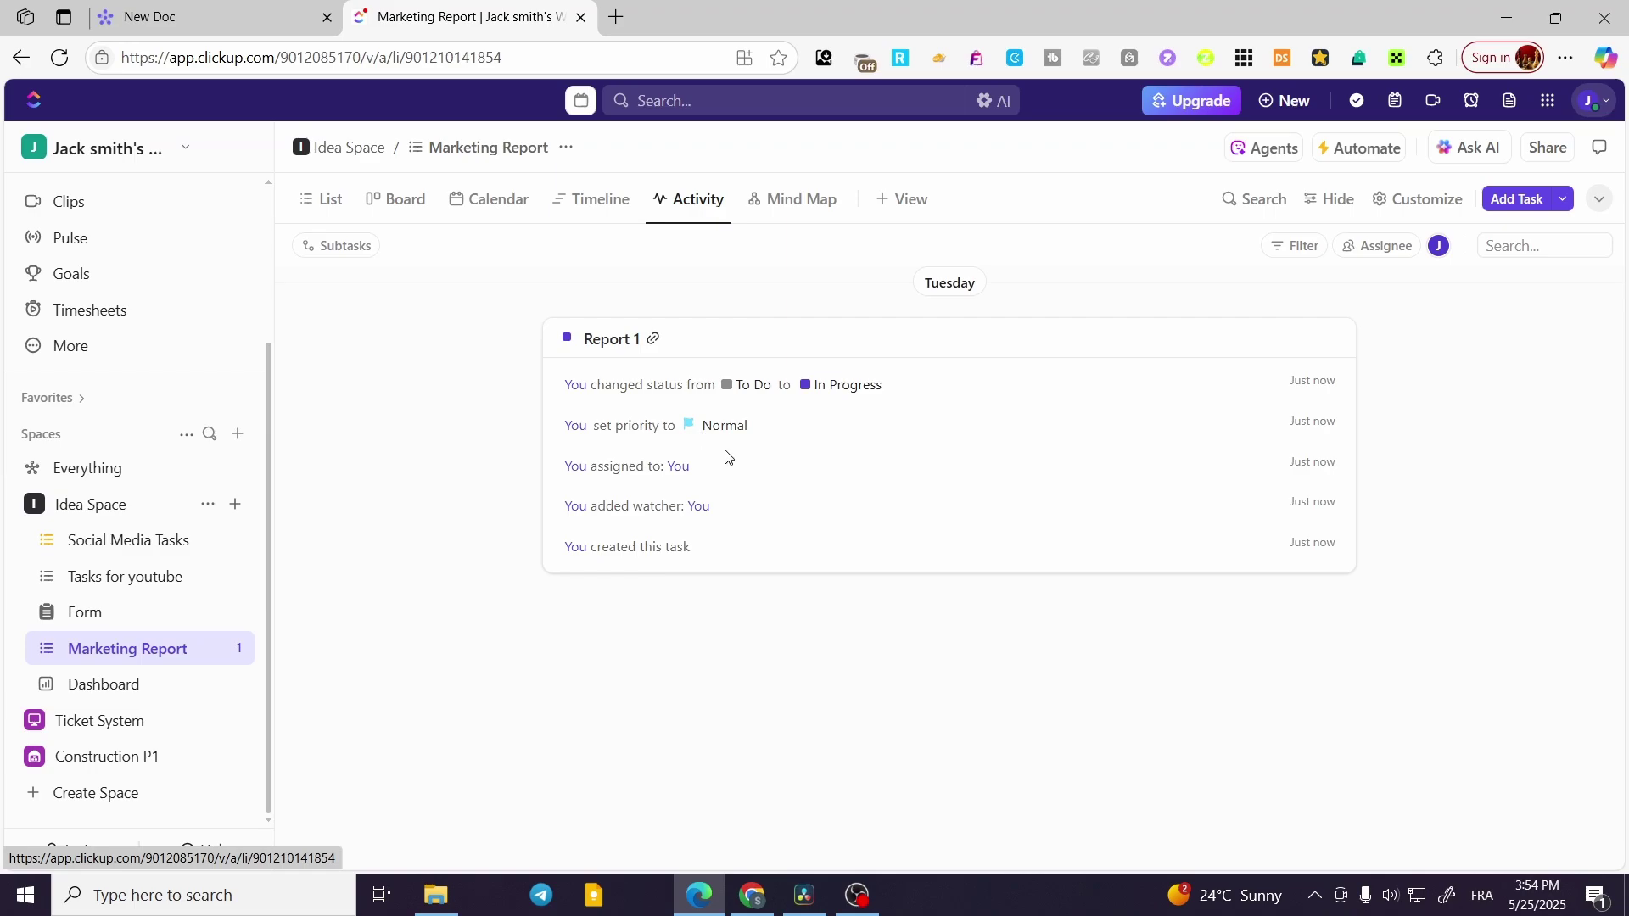
# Step: Briefly check the Mind Map view, return to Activity, and add a Dashboard view to the list
pyautogui.click(807, 201)
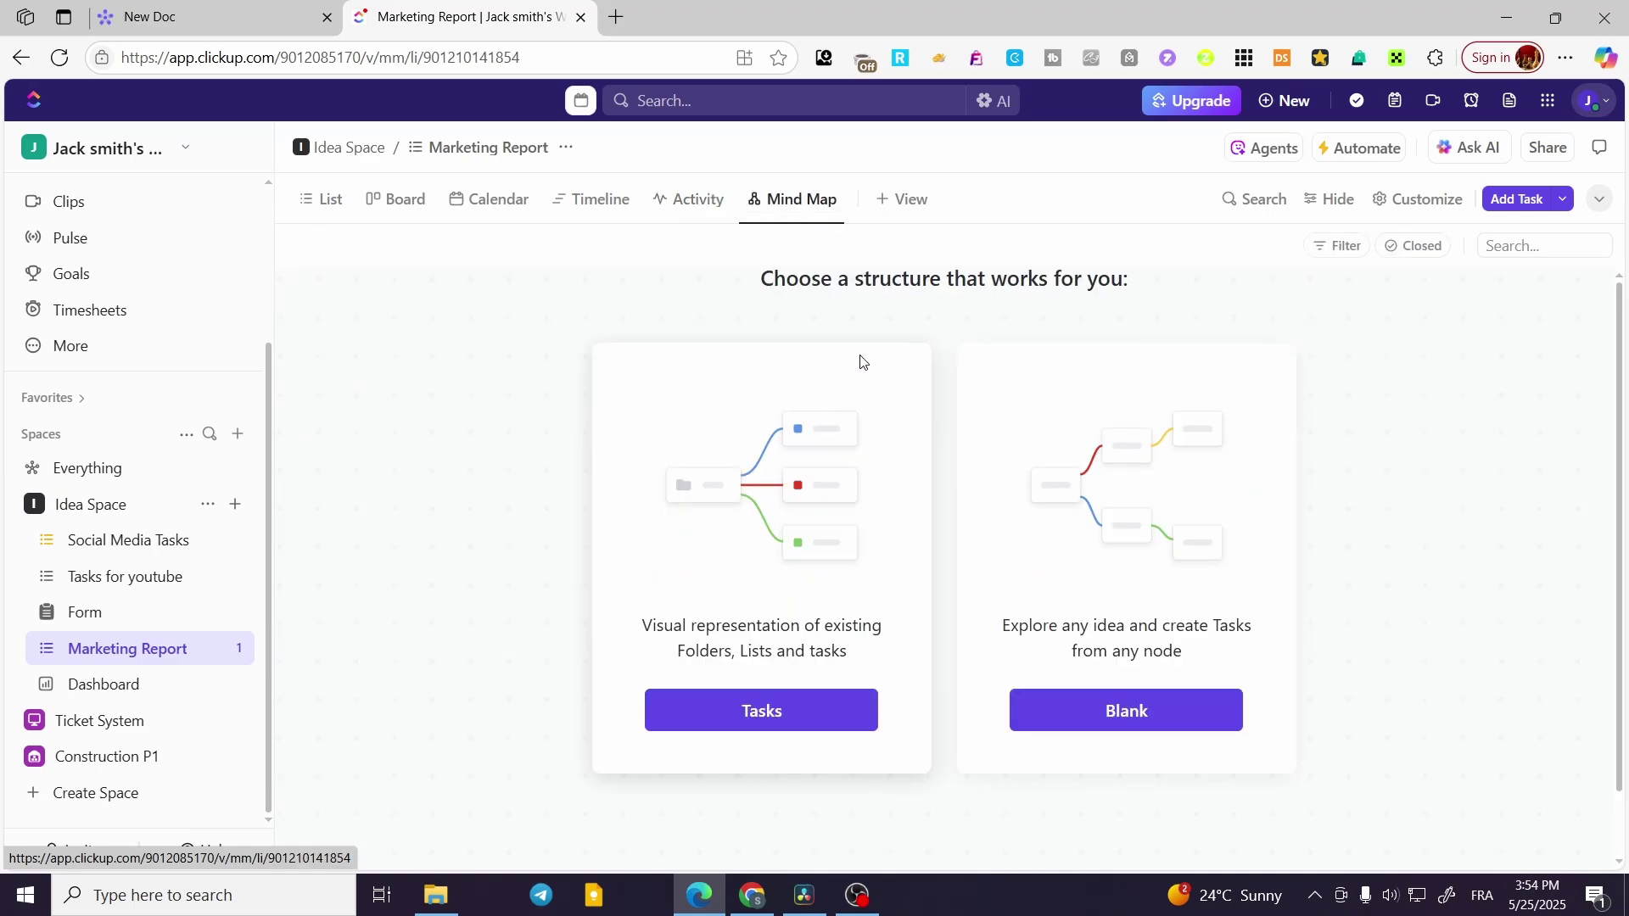
pyautogui.click(694, 200)
pyautogui.click(908, 207)
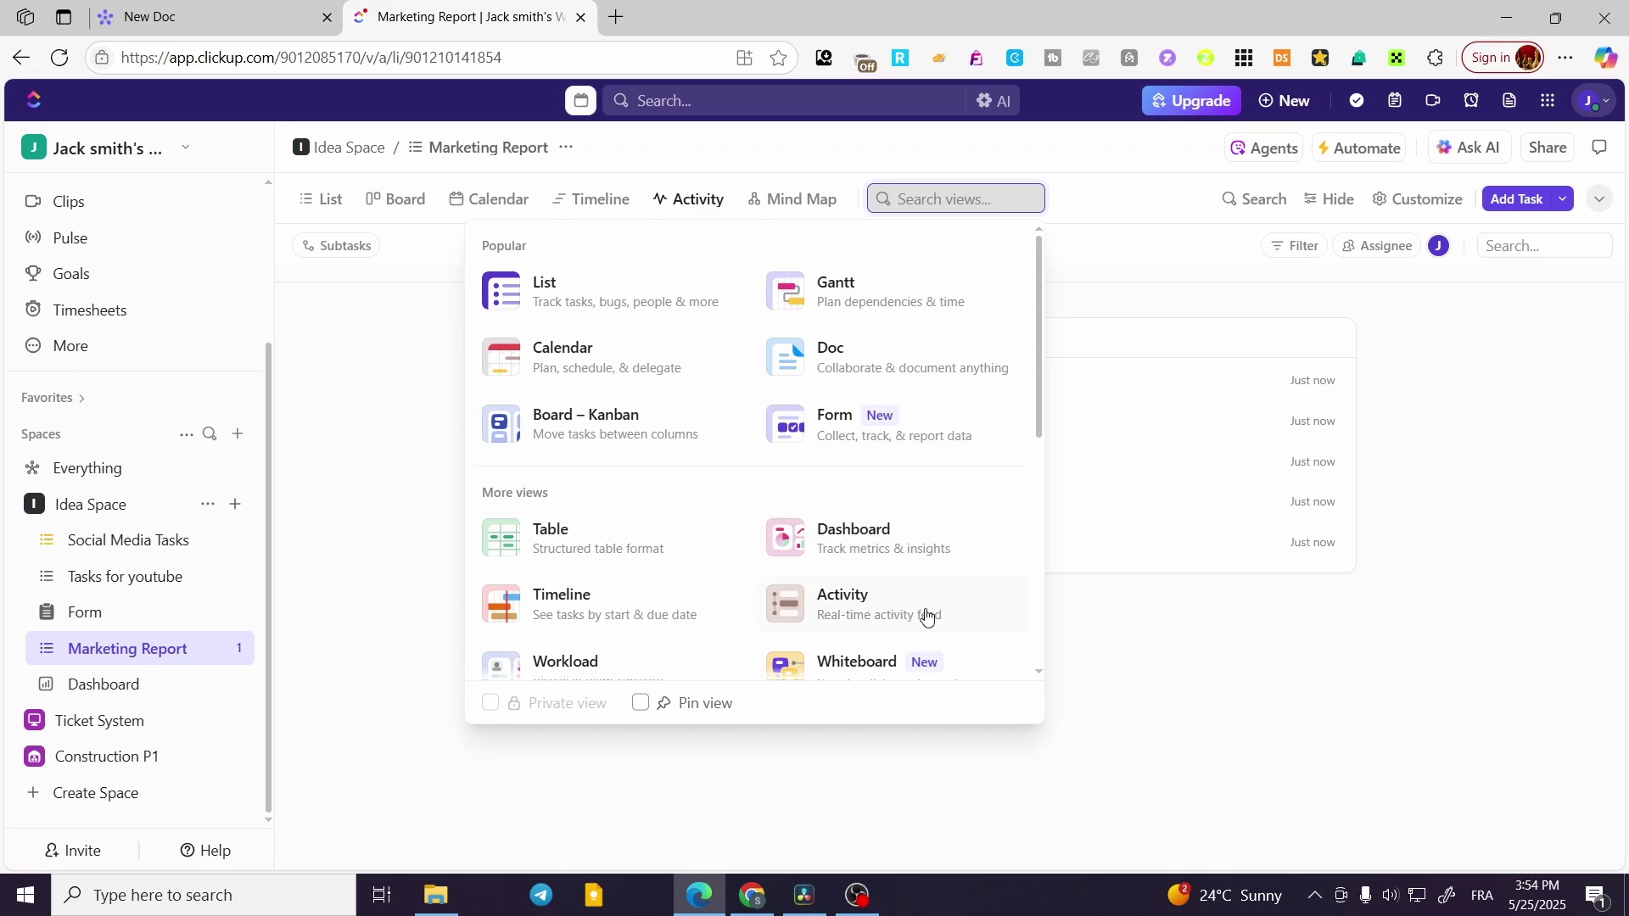
pyautogui.click(922, 552)
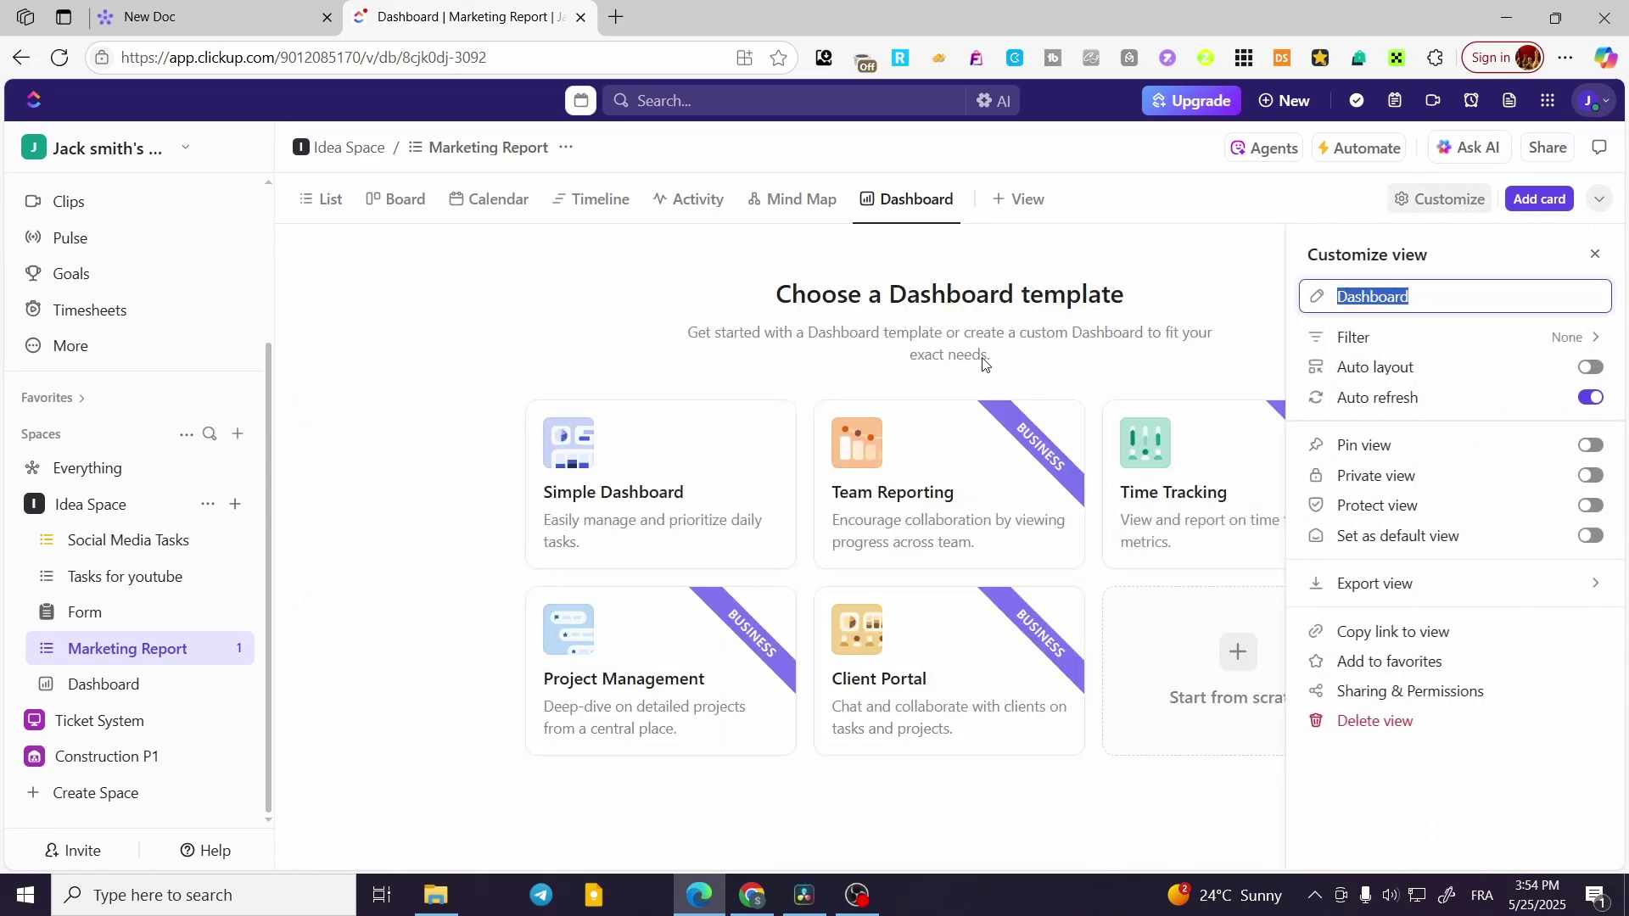
# Step: Dismiss the Customize view panel to reveal every dashboard template, including Start from scratch
pyautogui.click(1209, 257)
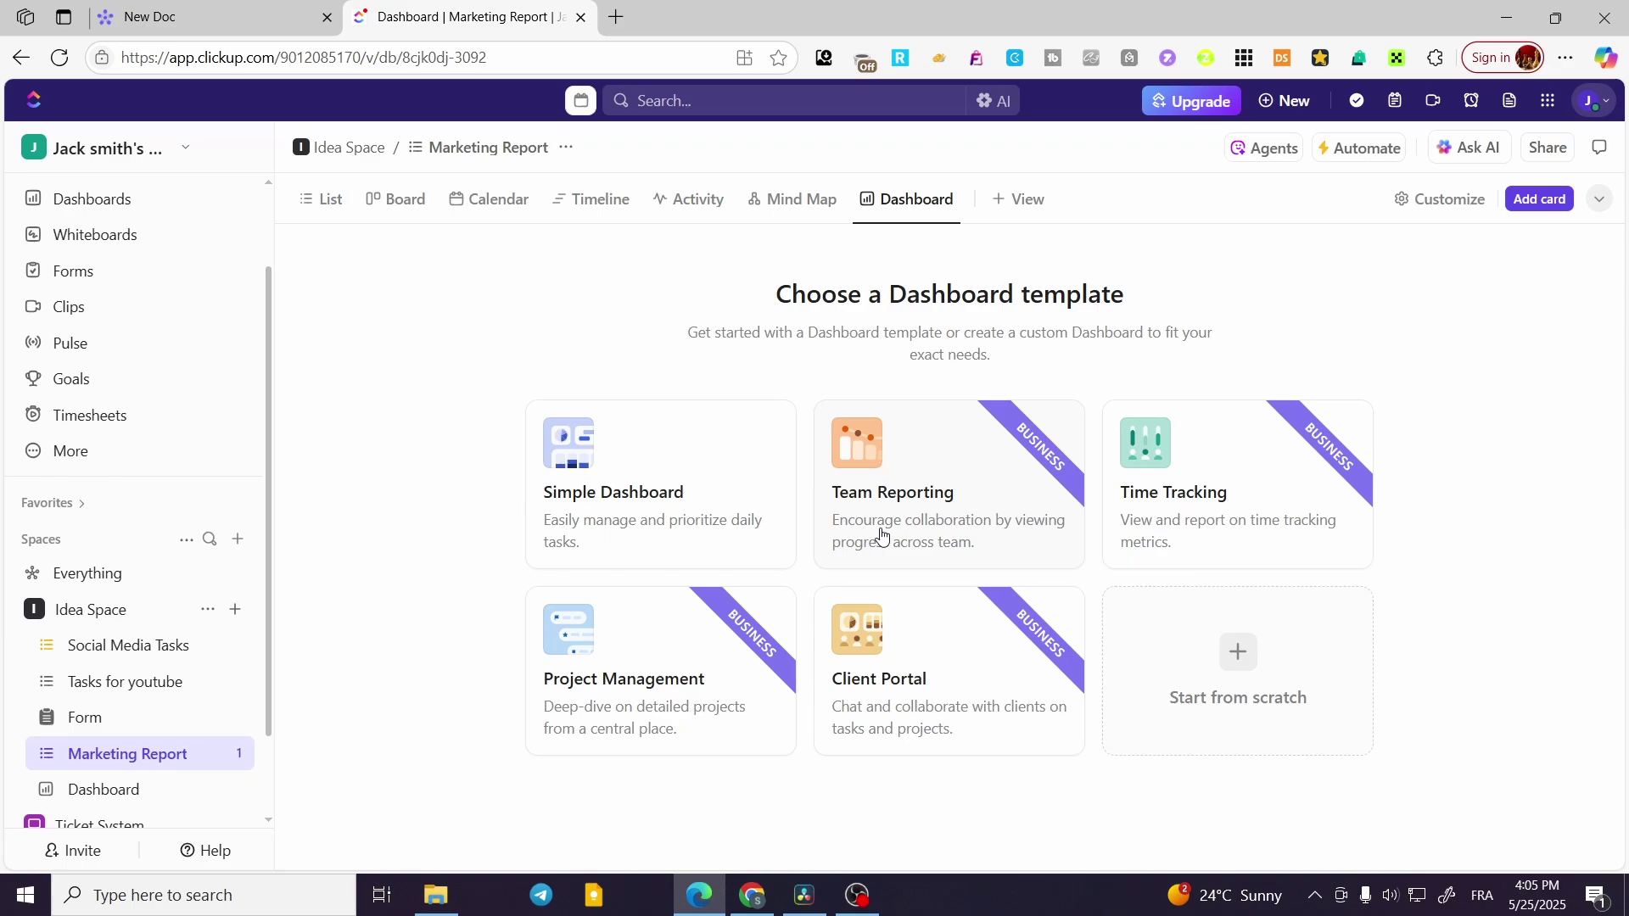
# Step: Preview Team Reporting, dismiss its upgrade prompt, and create the dashboard from the Simple Dashboard template
pyautogui.click(1022, 480)
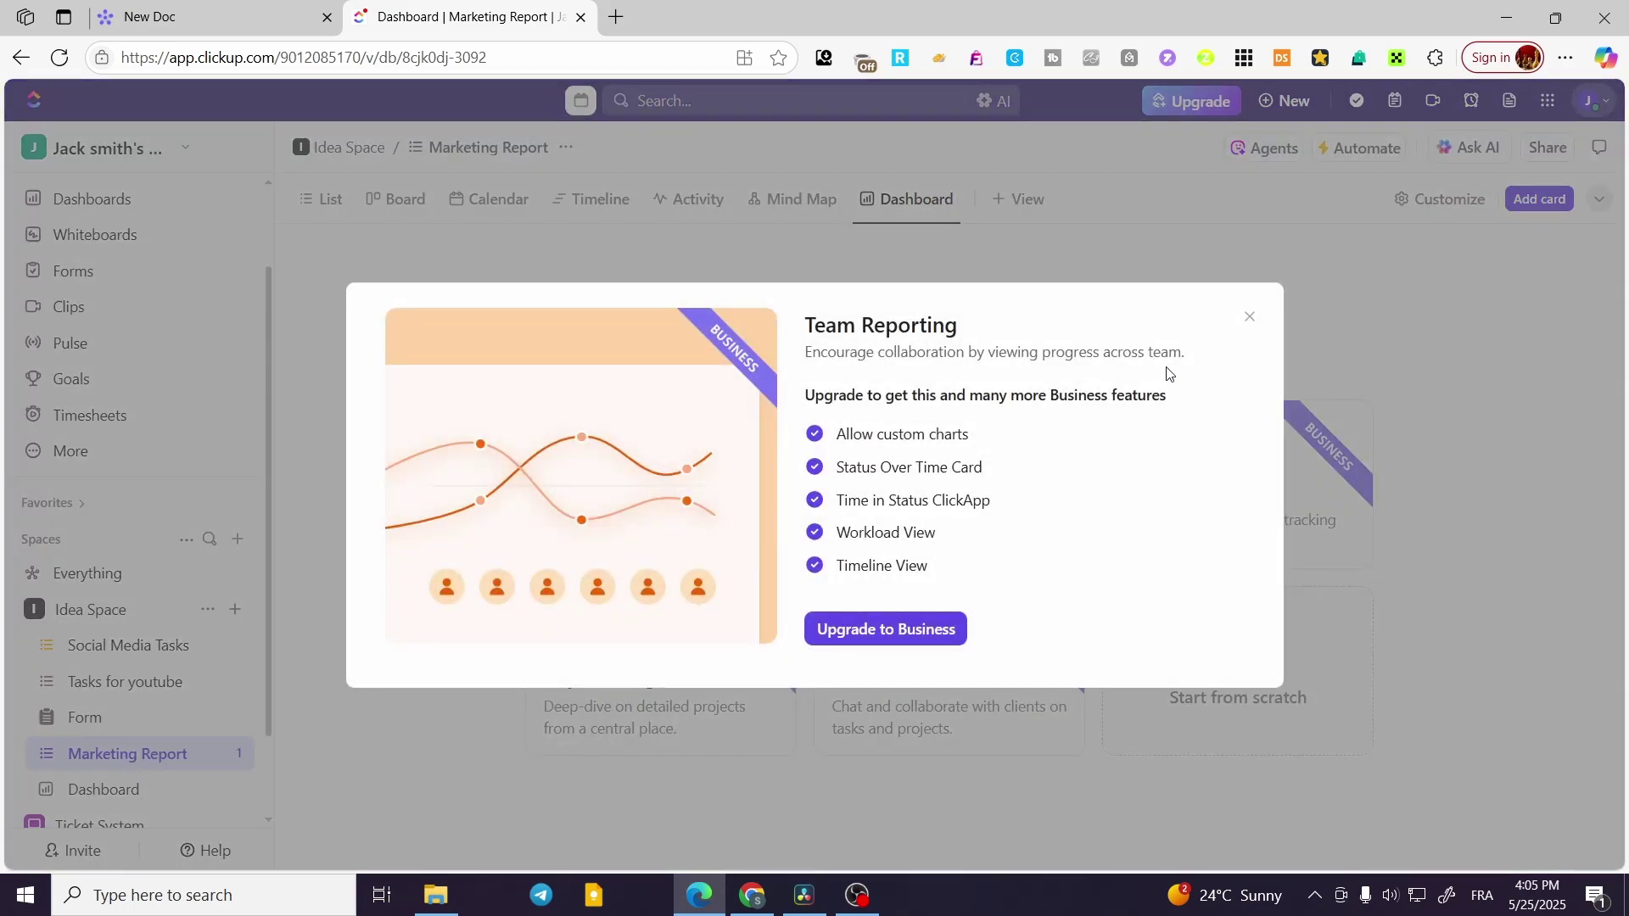
pyautogui.click(1248, 319)
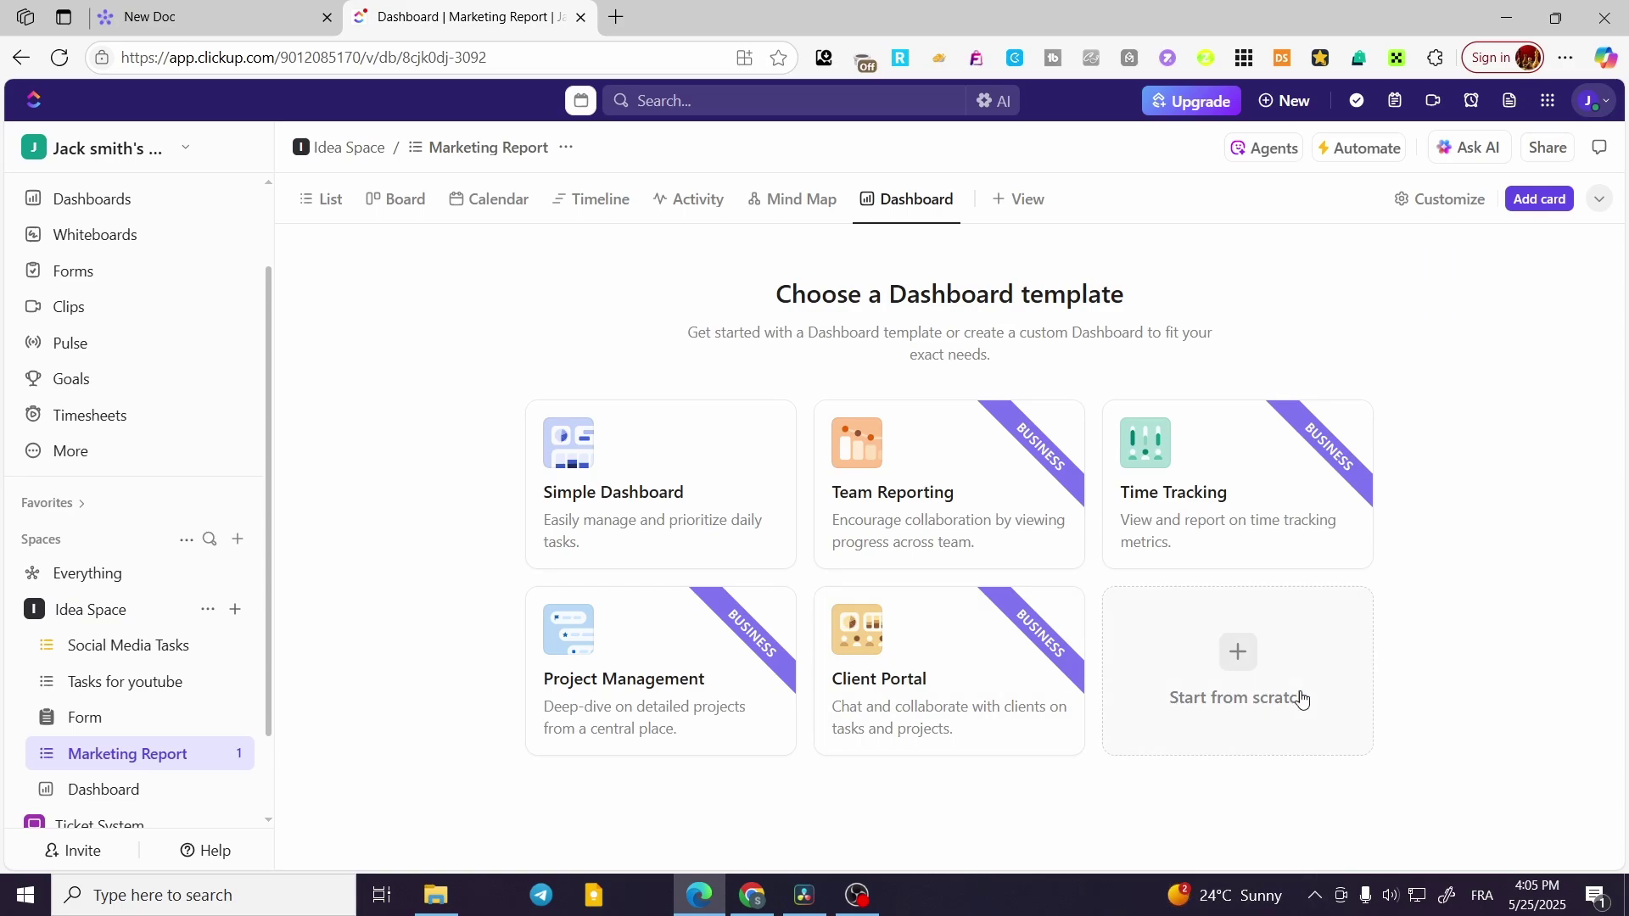
pyautogui.click(683, 527)
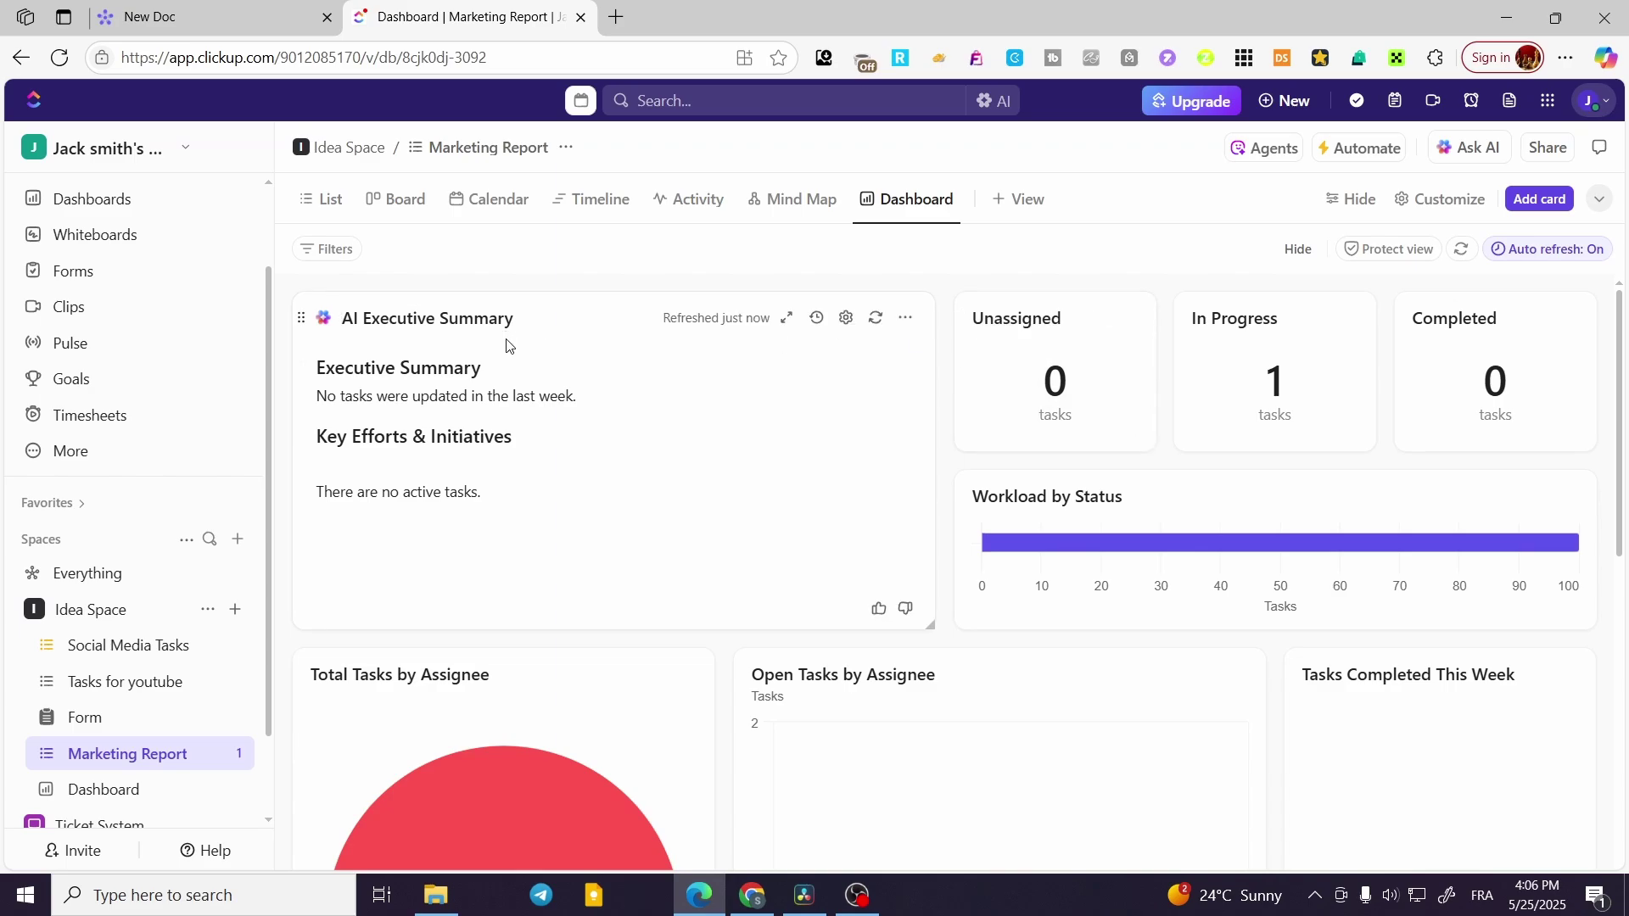
pyautogui.click(880, 610)
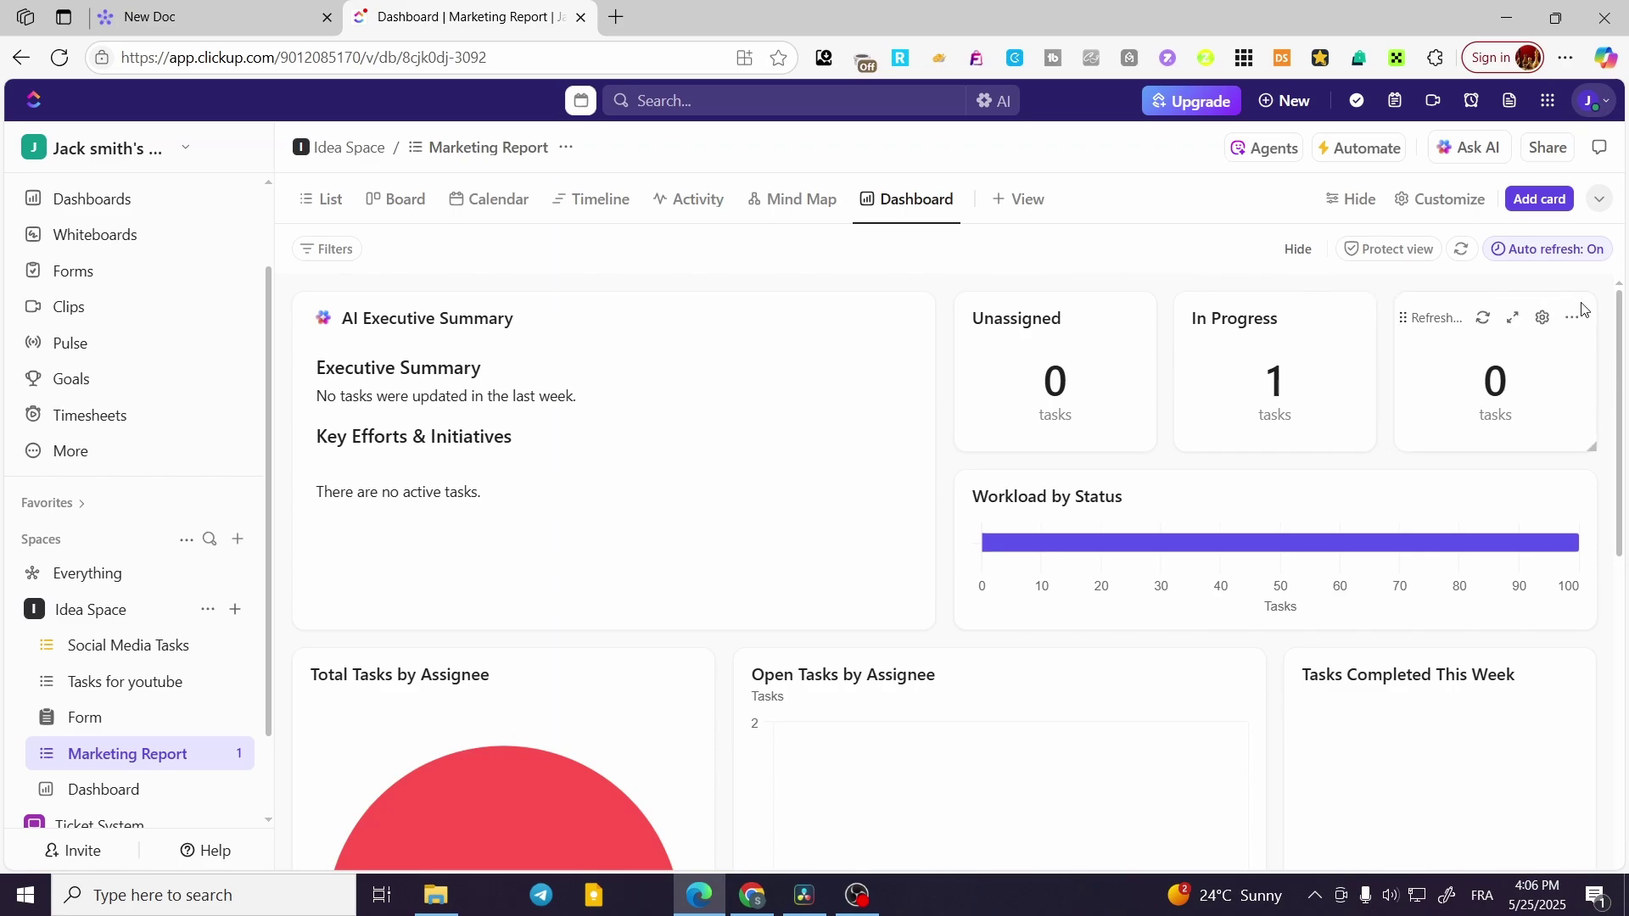
pyautogui.scroll(-2, 1578, 318)
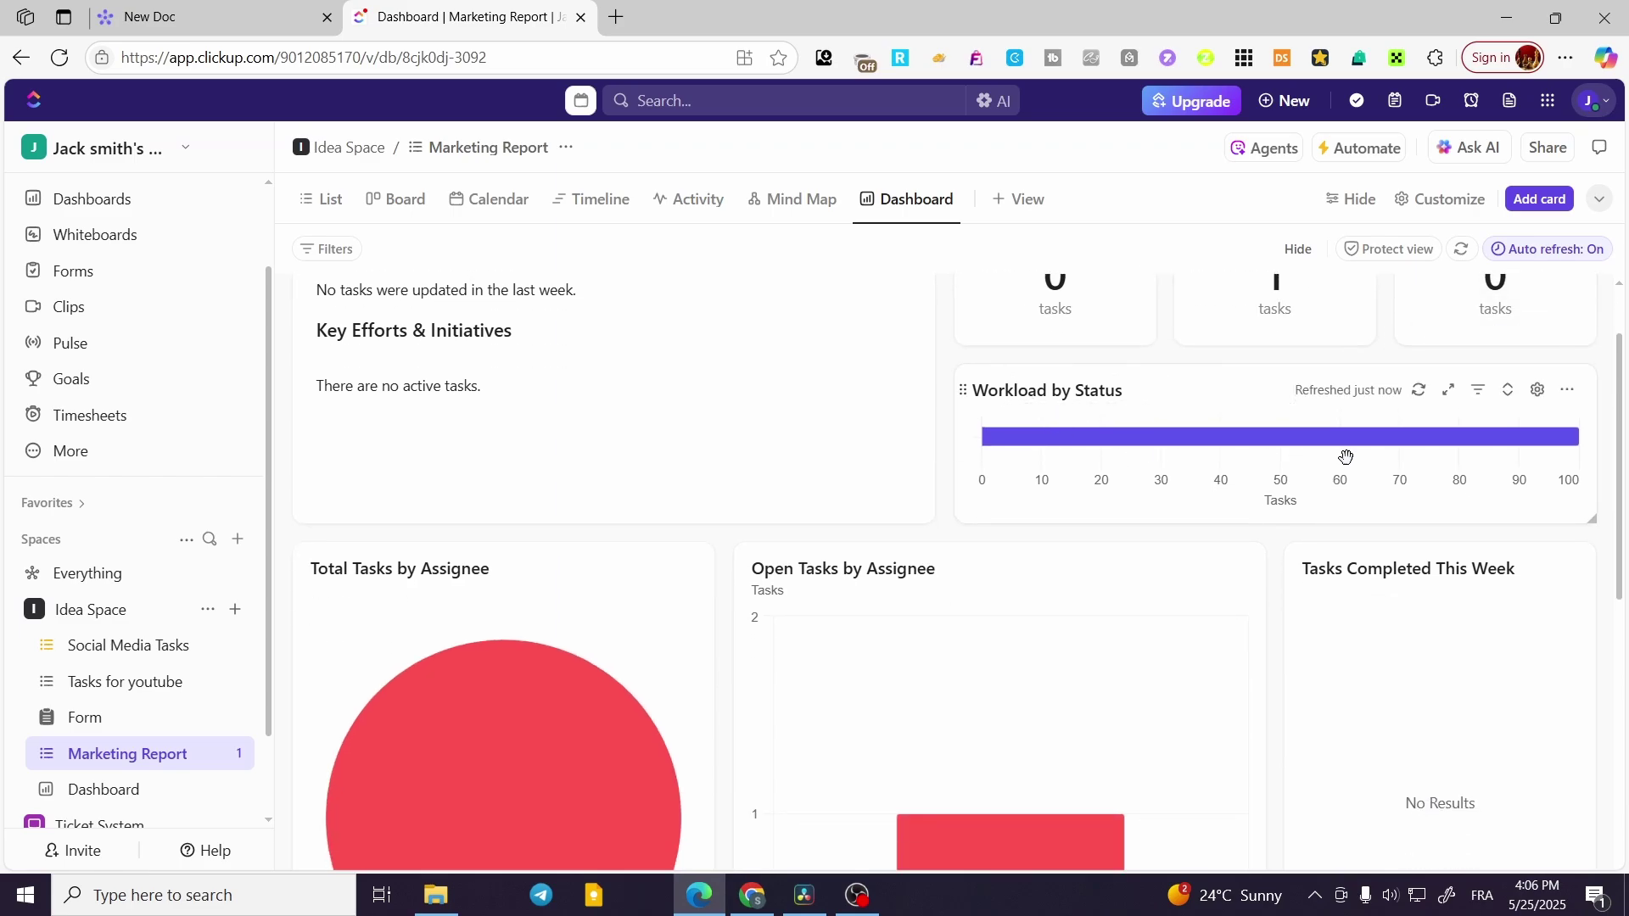
pyautogui.scroll(-3, 1188, 449)
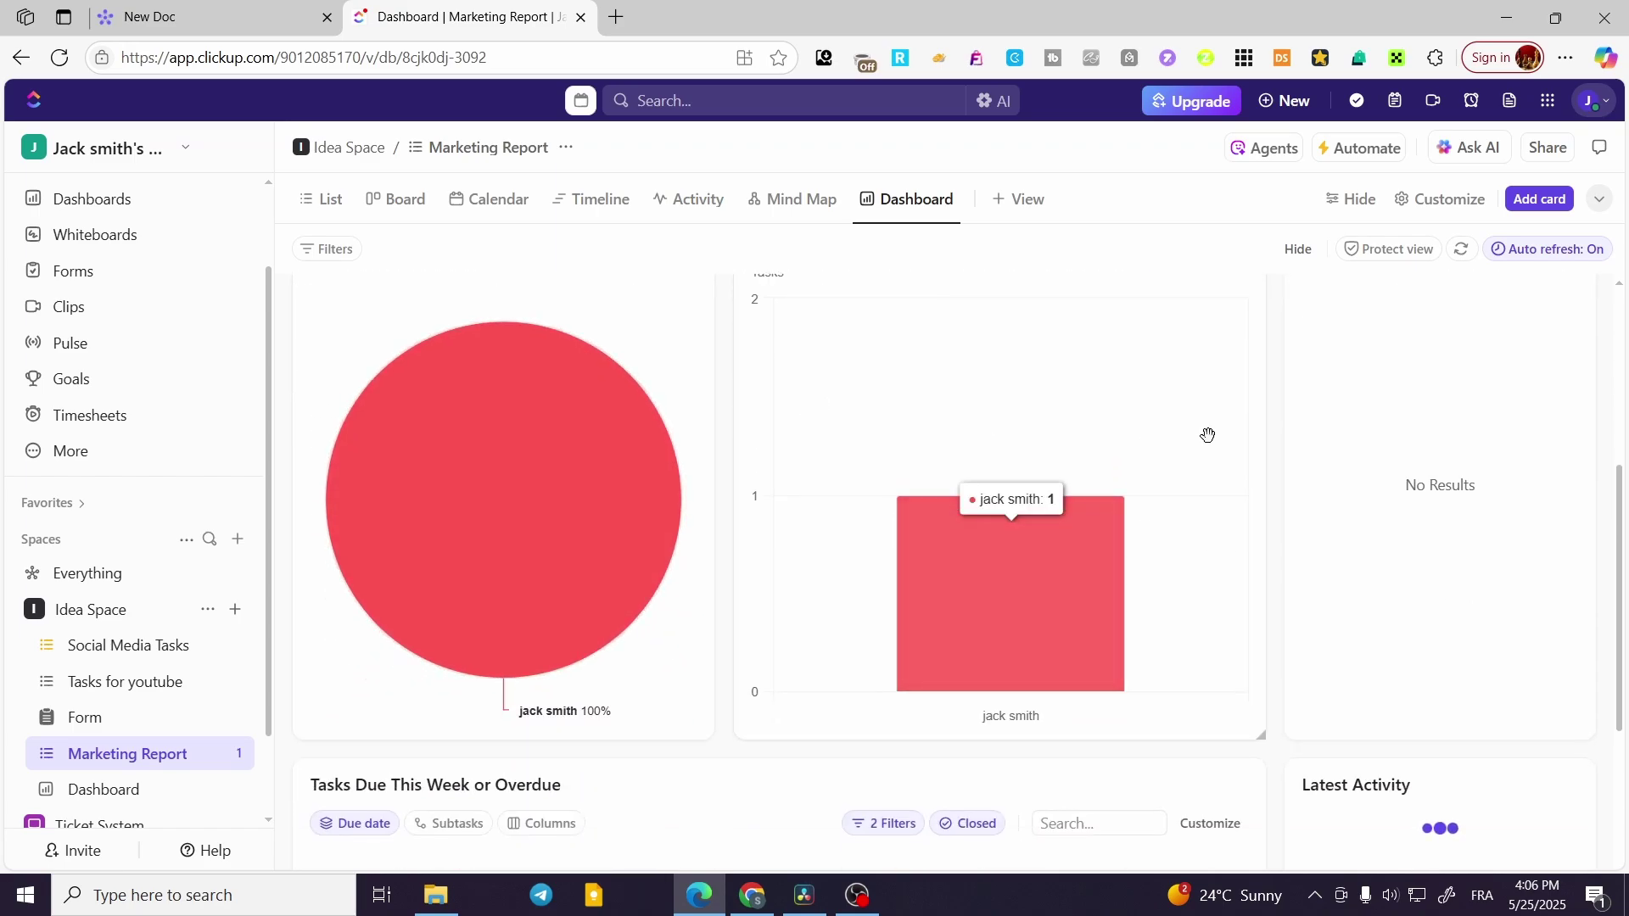
pyautogui.scroll(-4, 1209, 435)
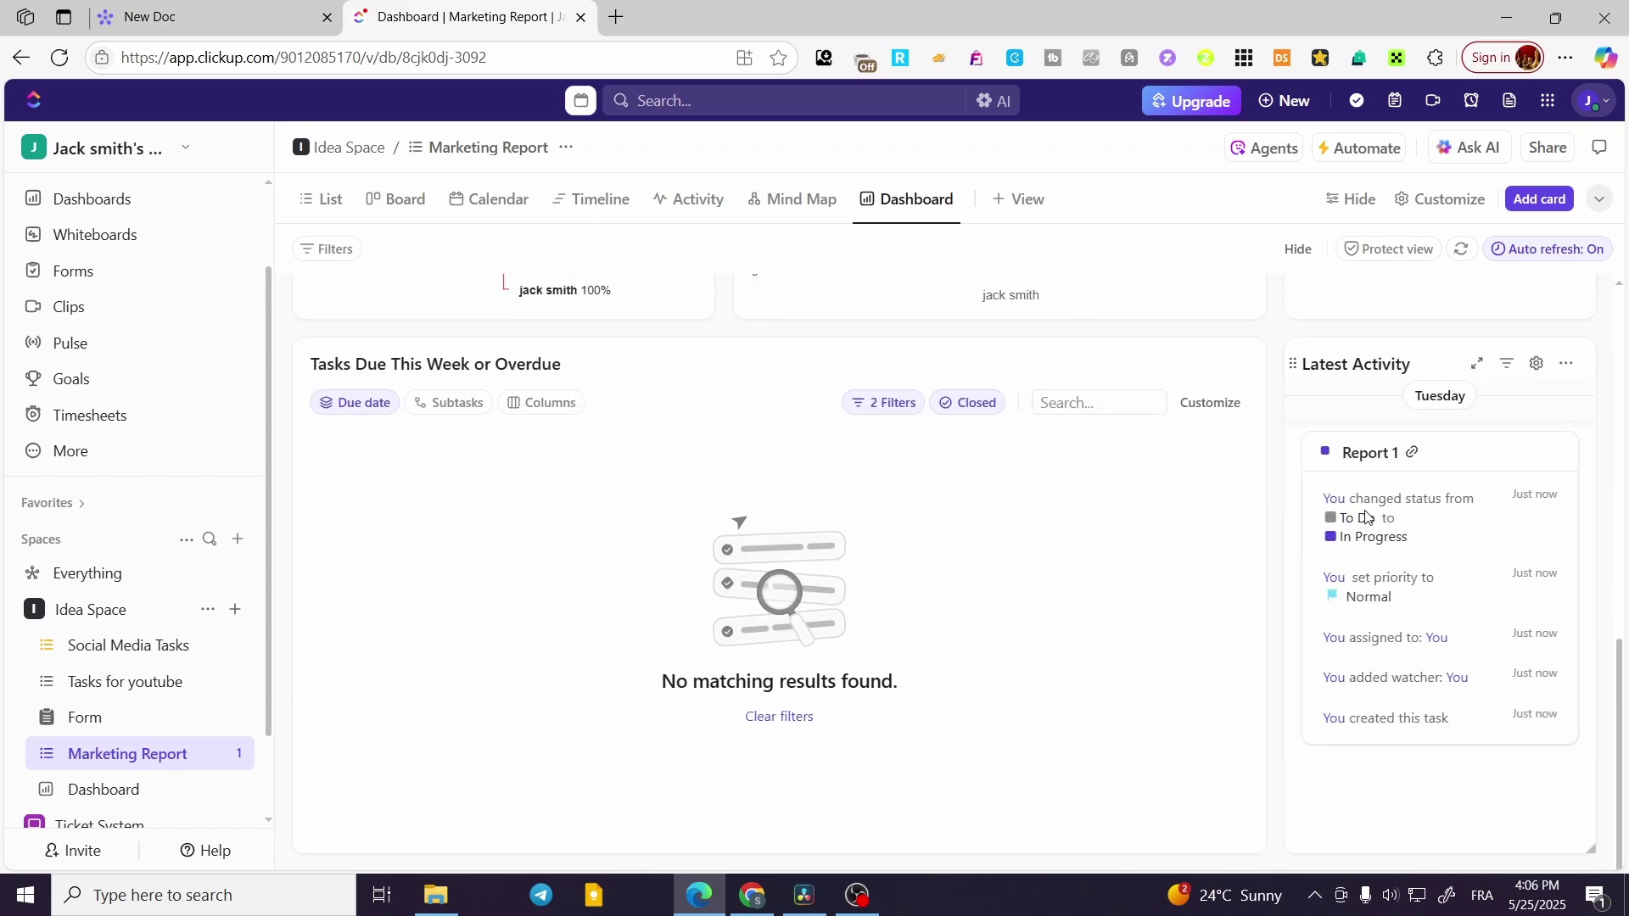
pyautogui.scroll(8, 1366, 516)
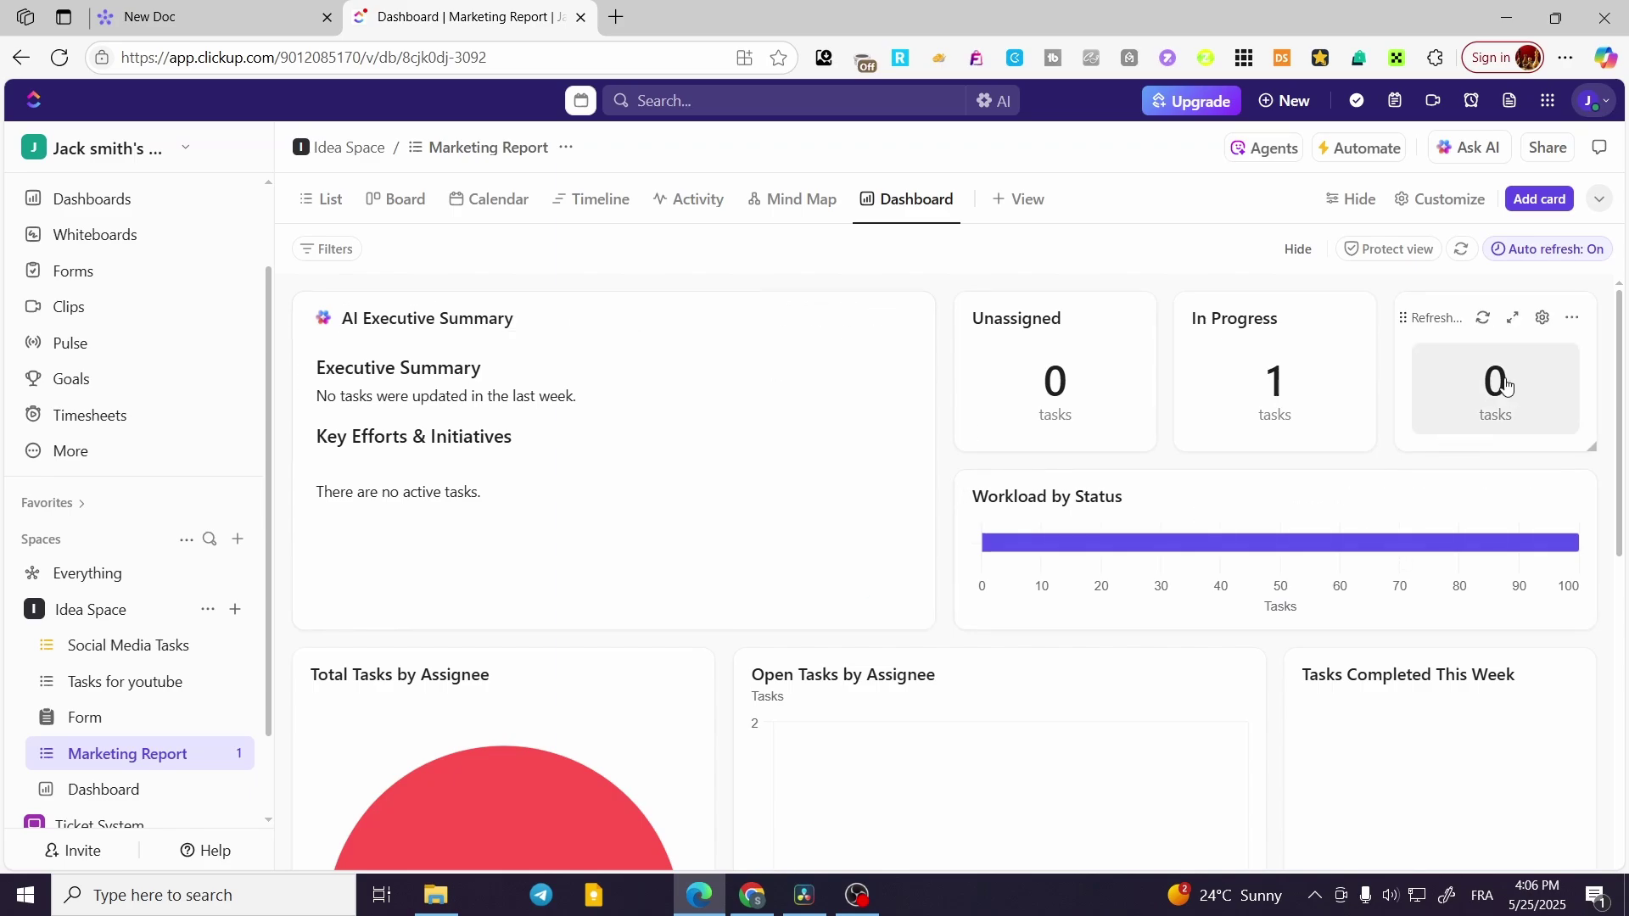
pyautogui.click(1543, 318)
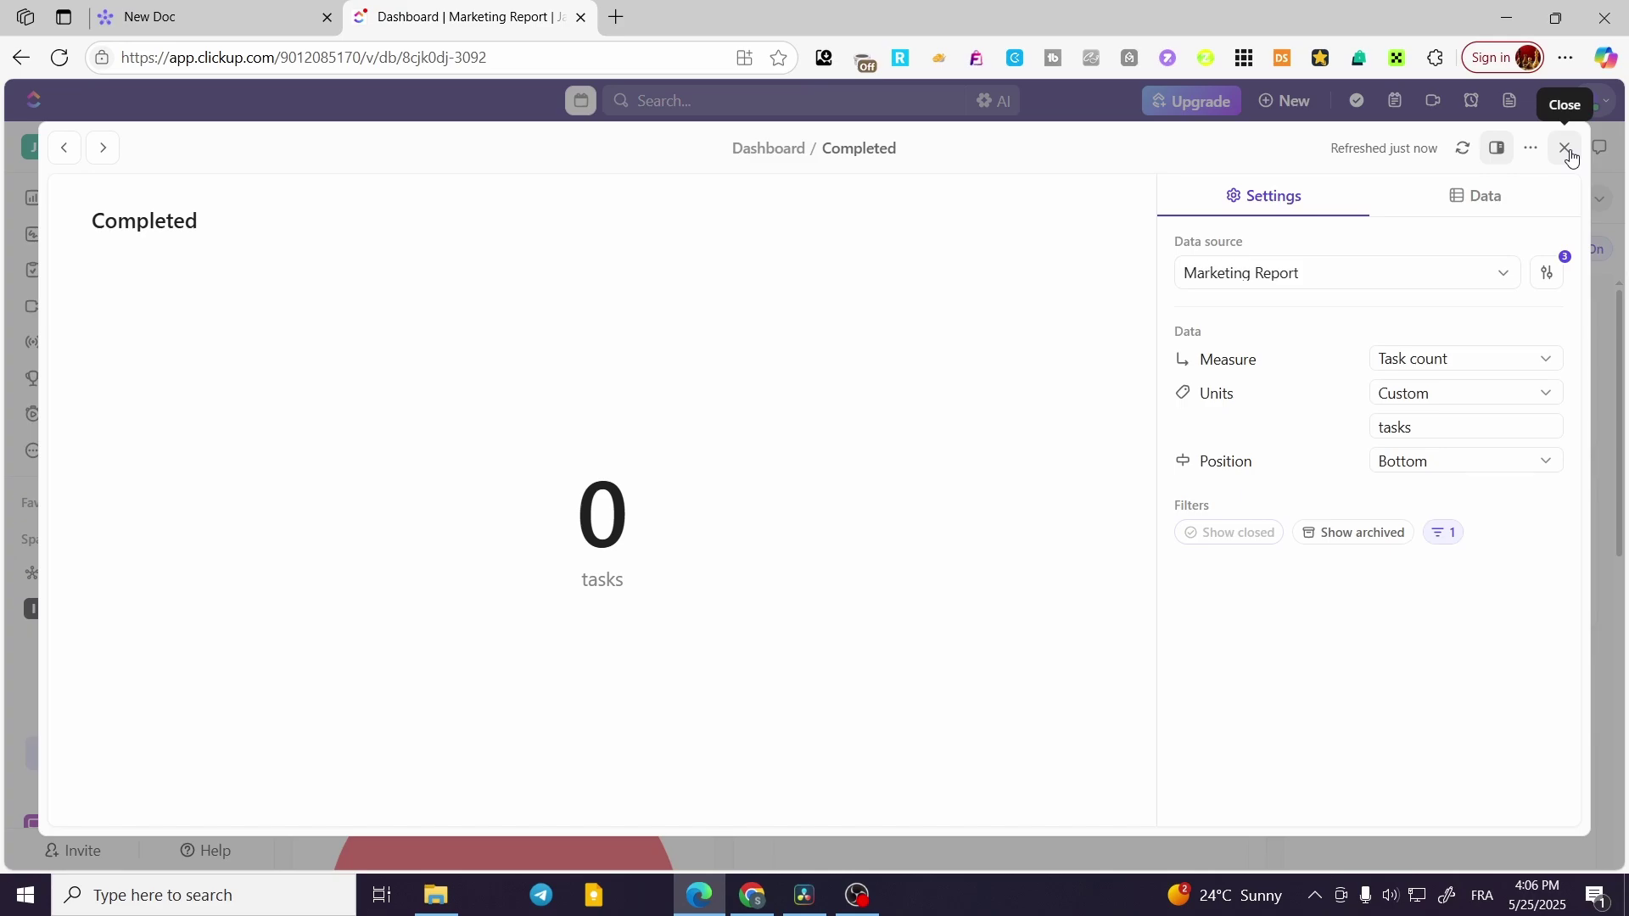
pyautogui.click(1566, 149)
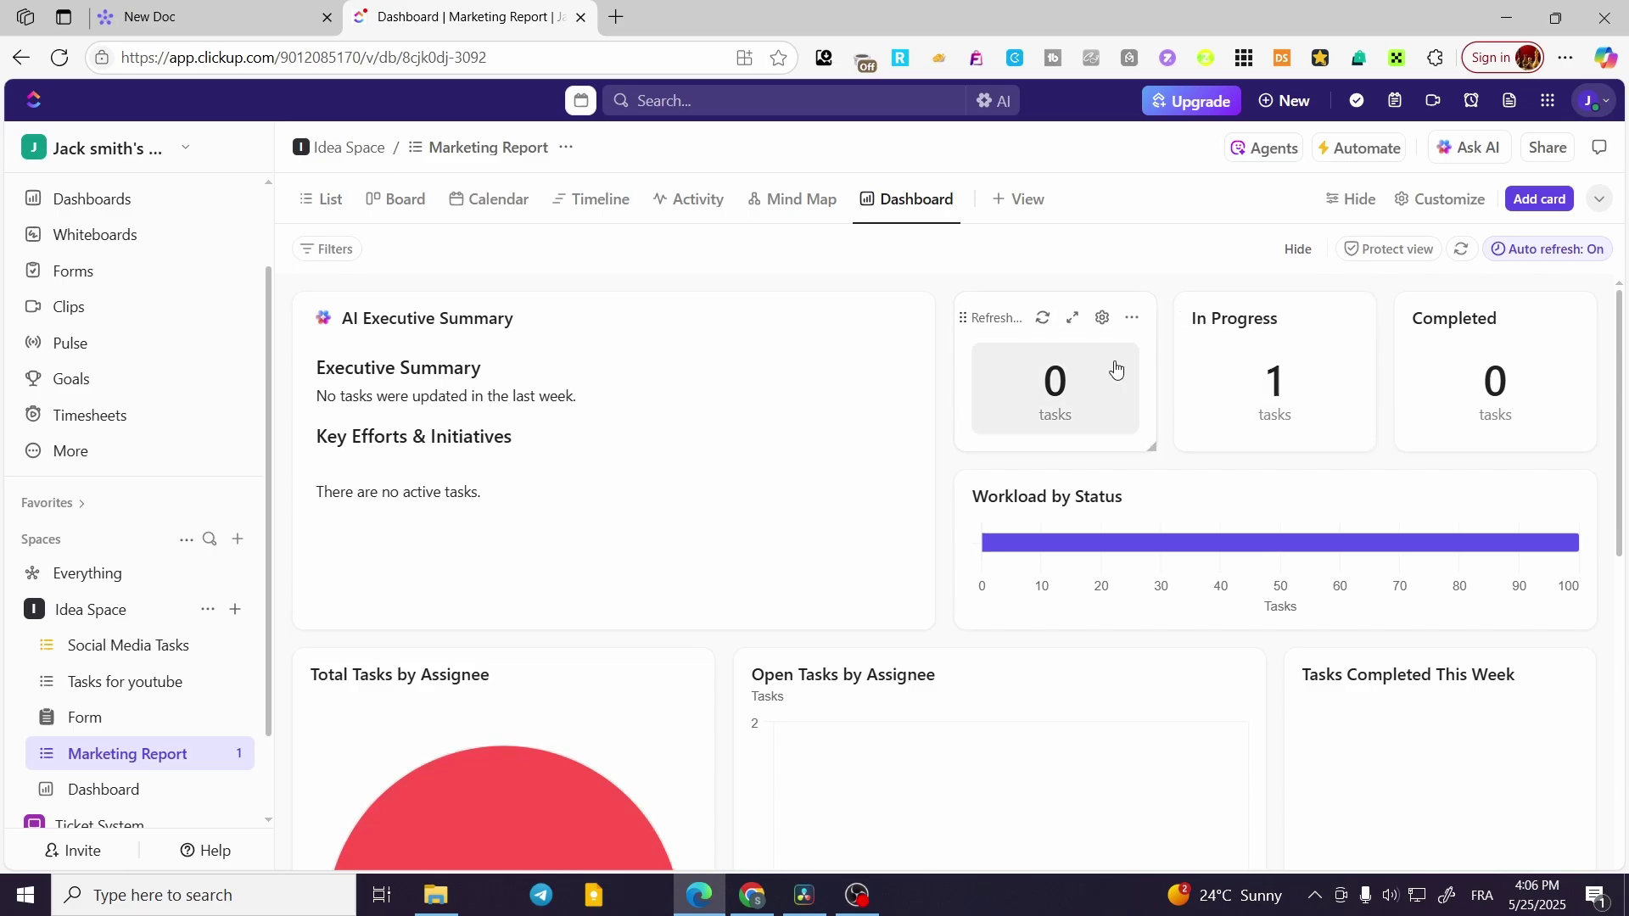
pyautogui.click(1322, 318)
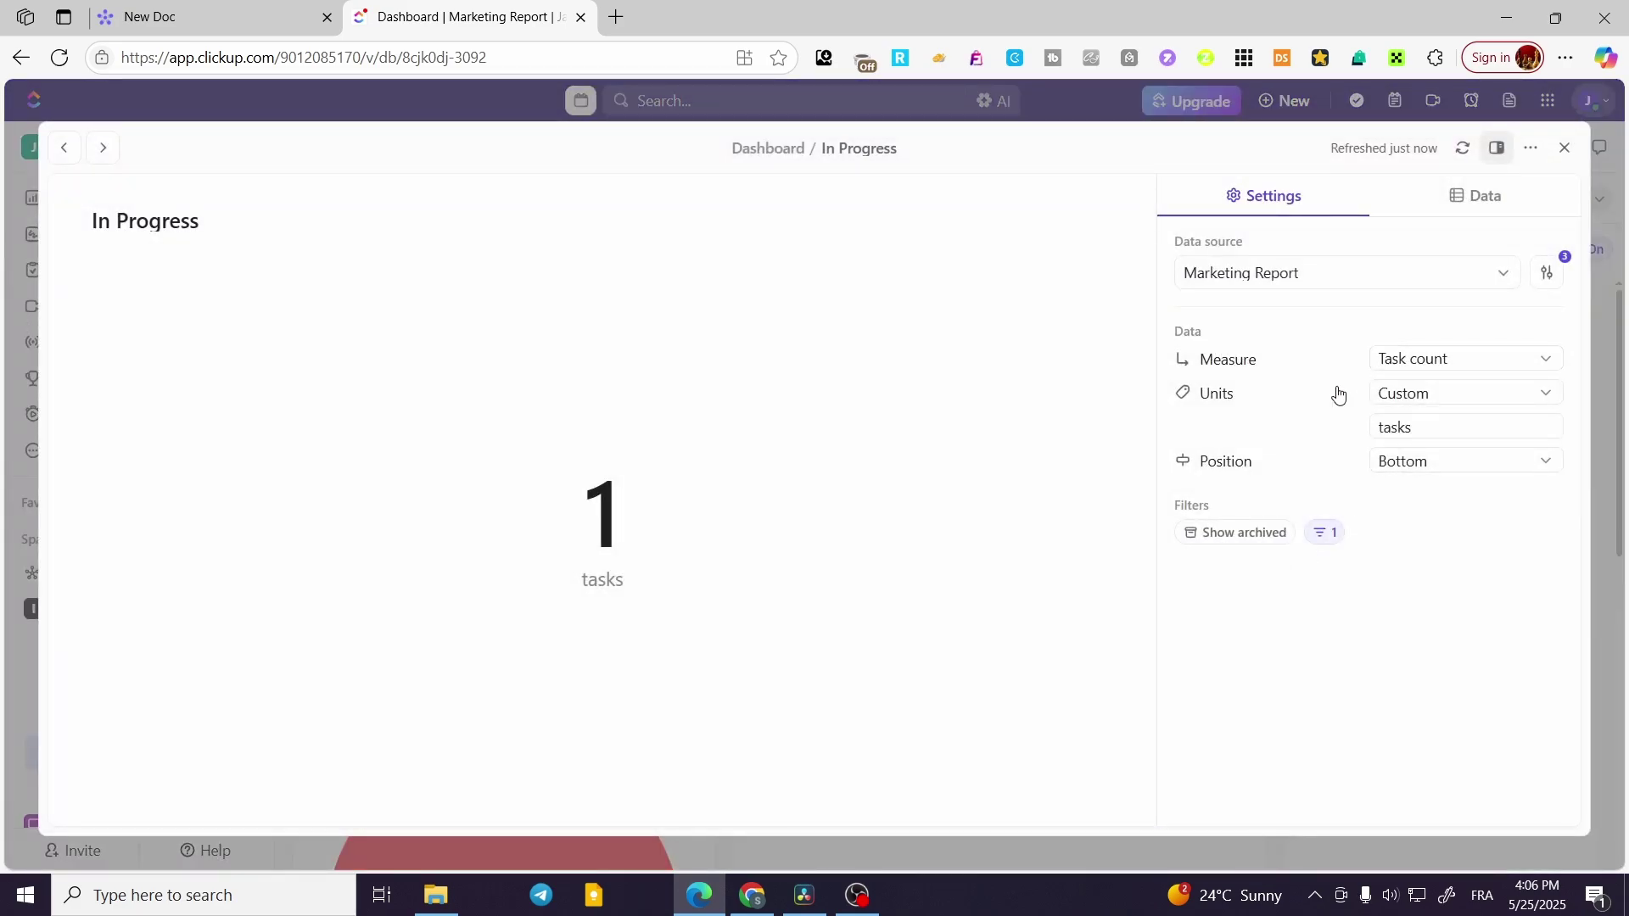
pyautogui.click(1565, 148)
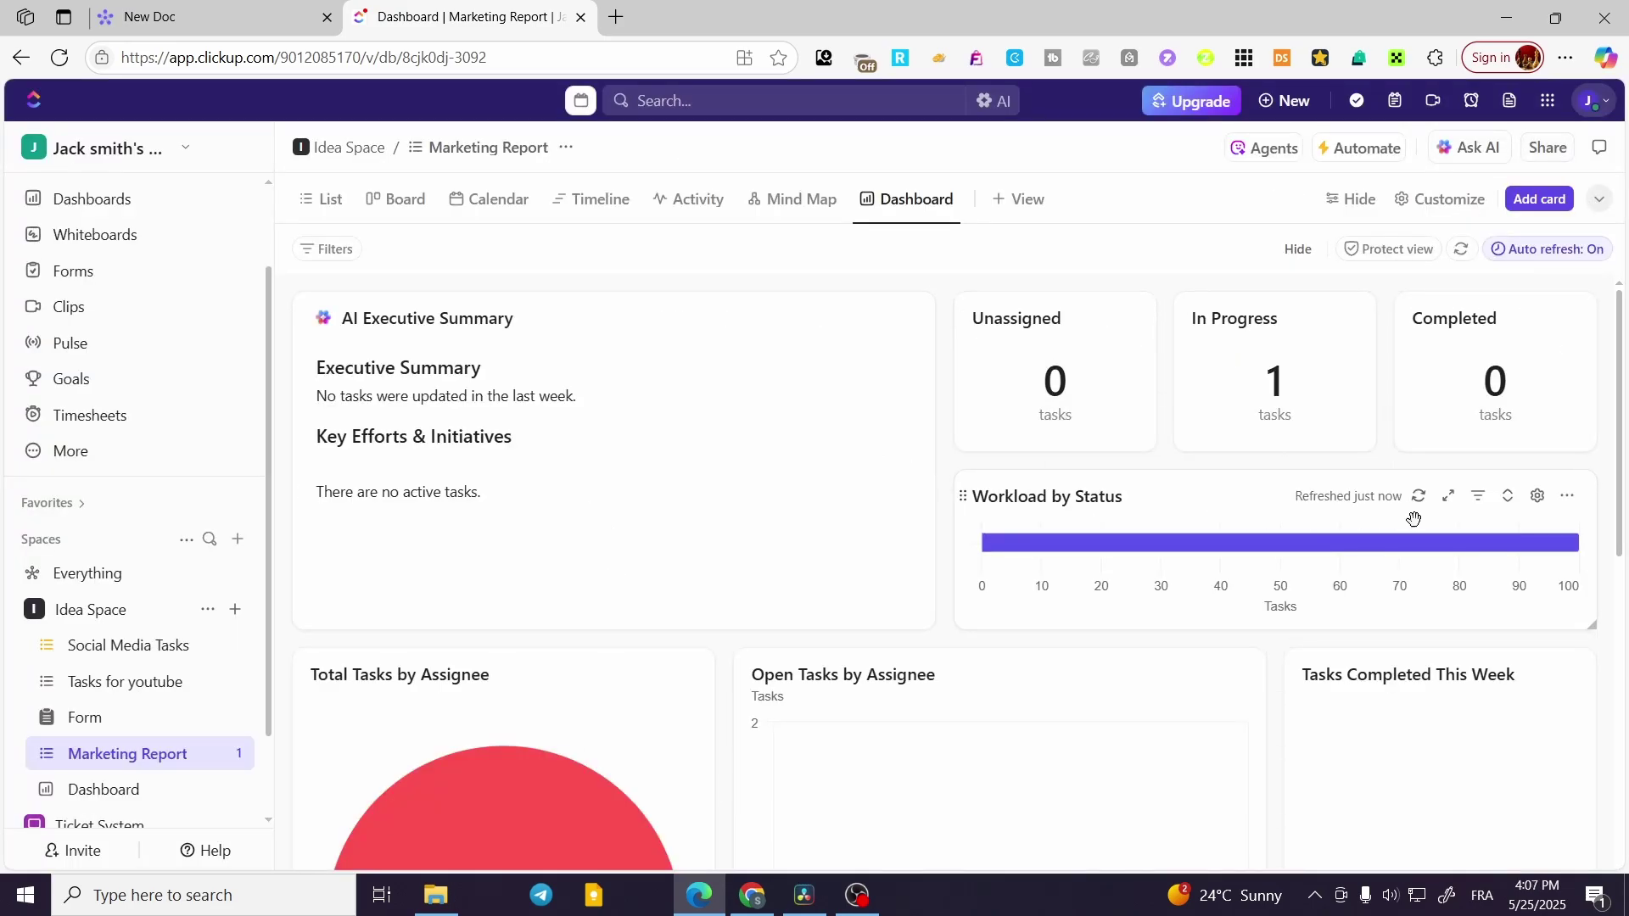
pyautogui.click(1537, 495)
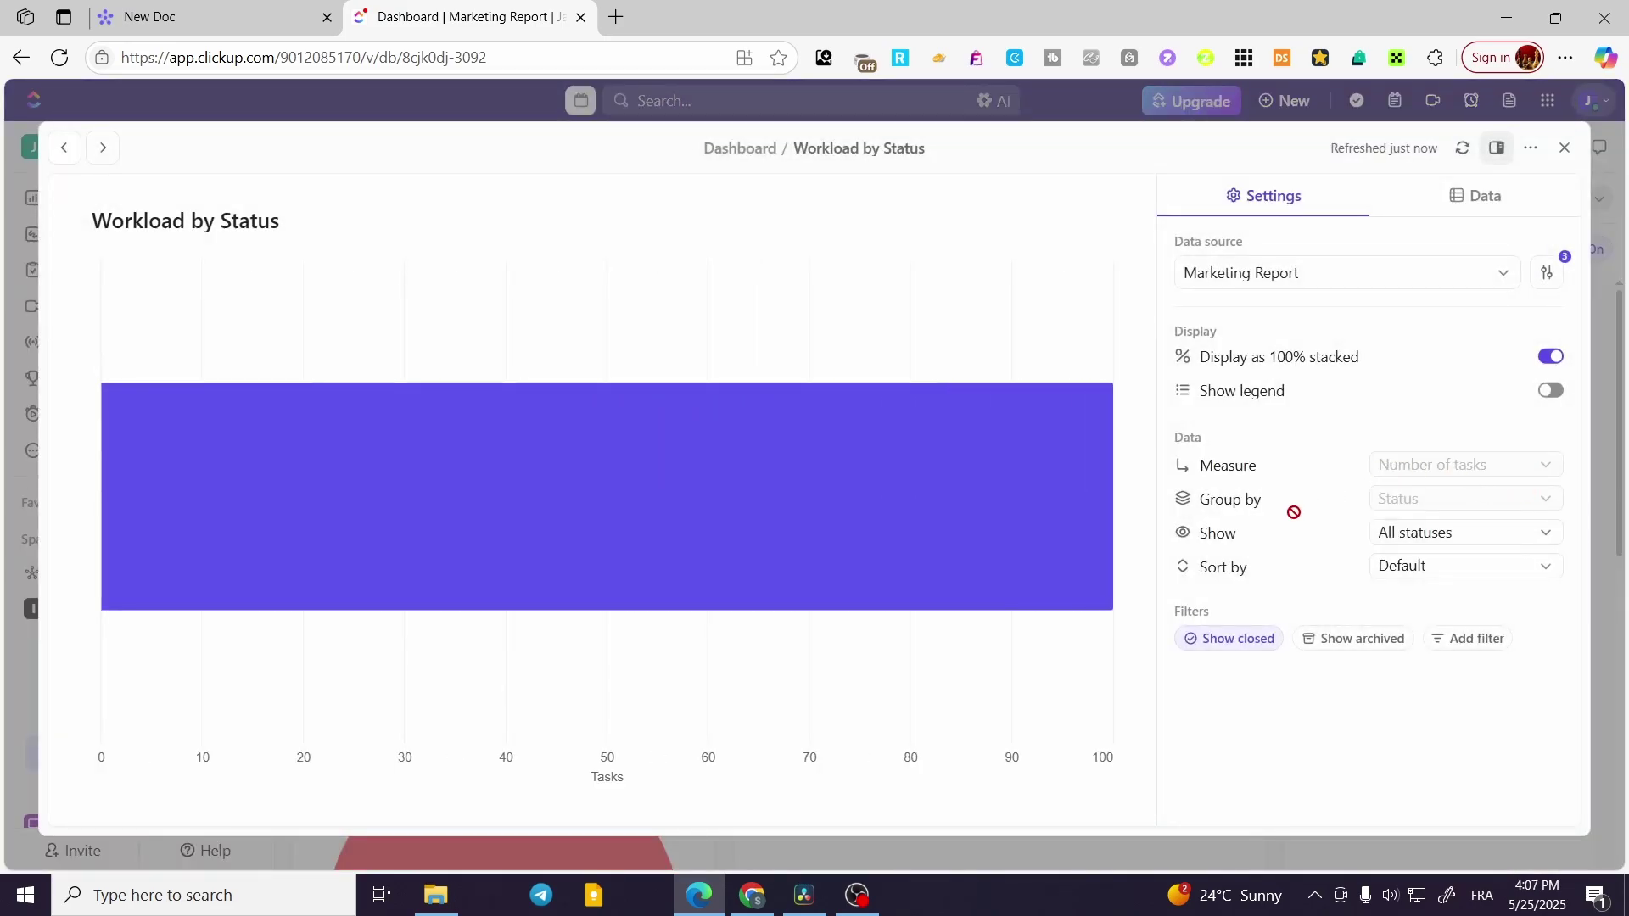
pyautogui.click(1347, 284)
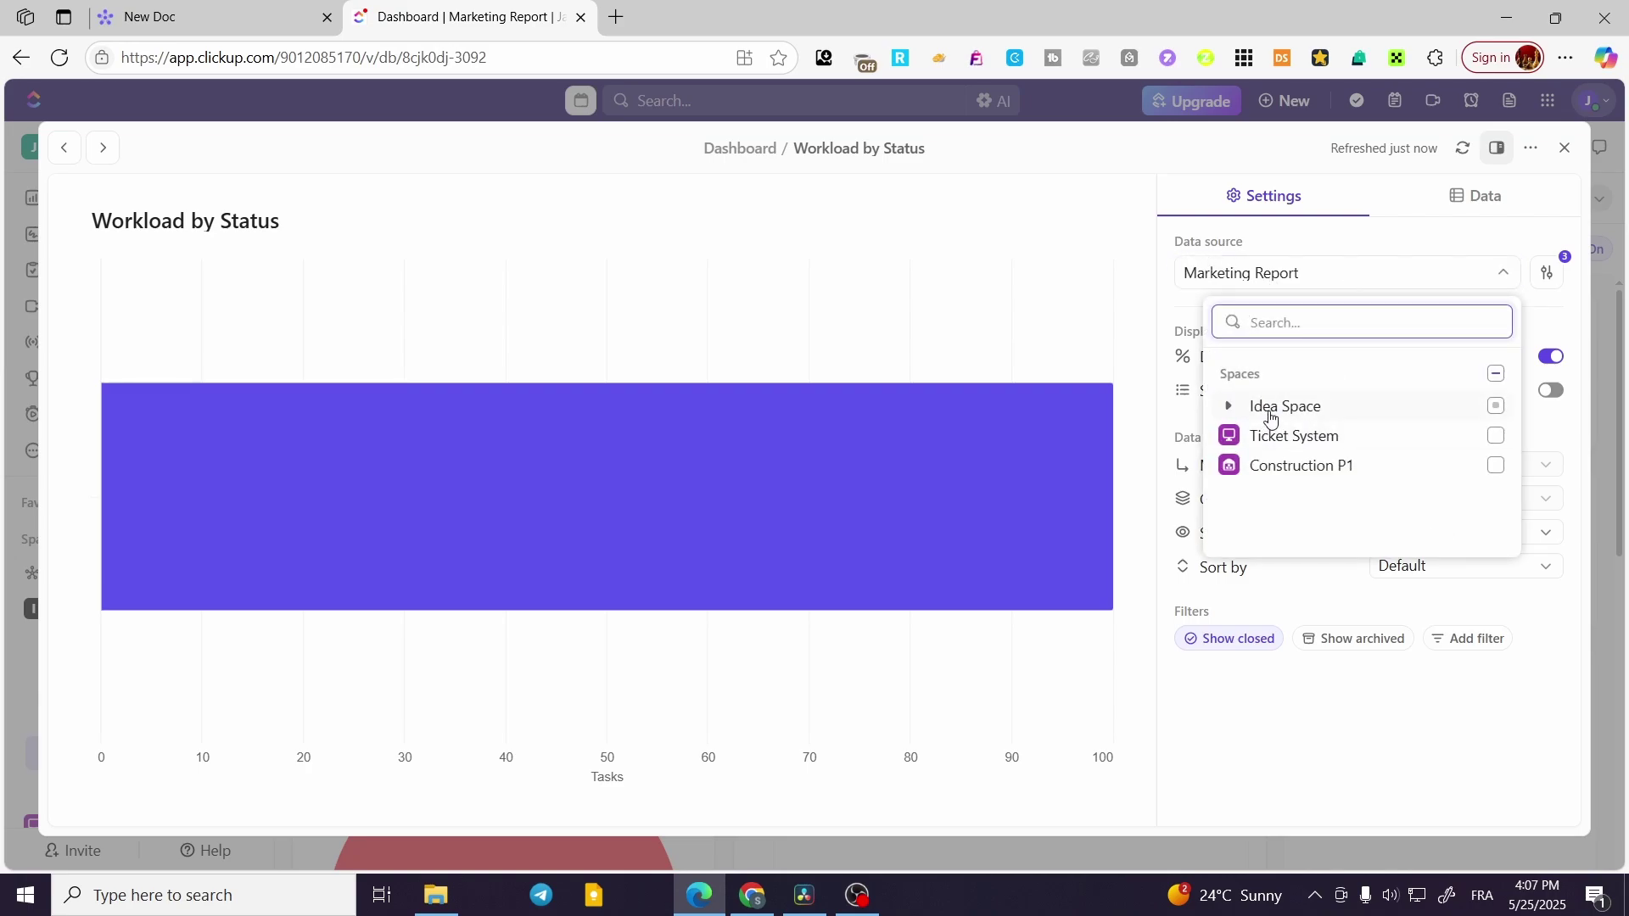
pyautogui.click(1559, 428)
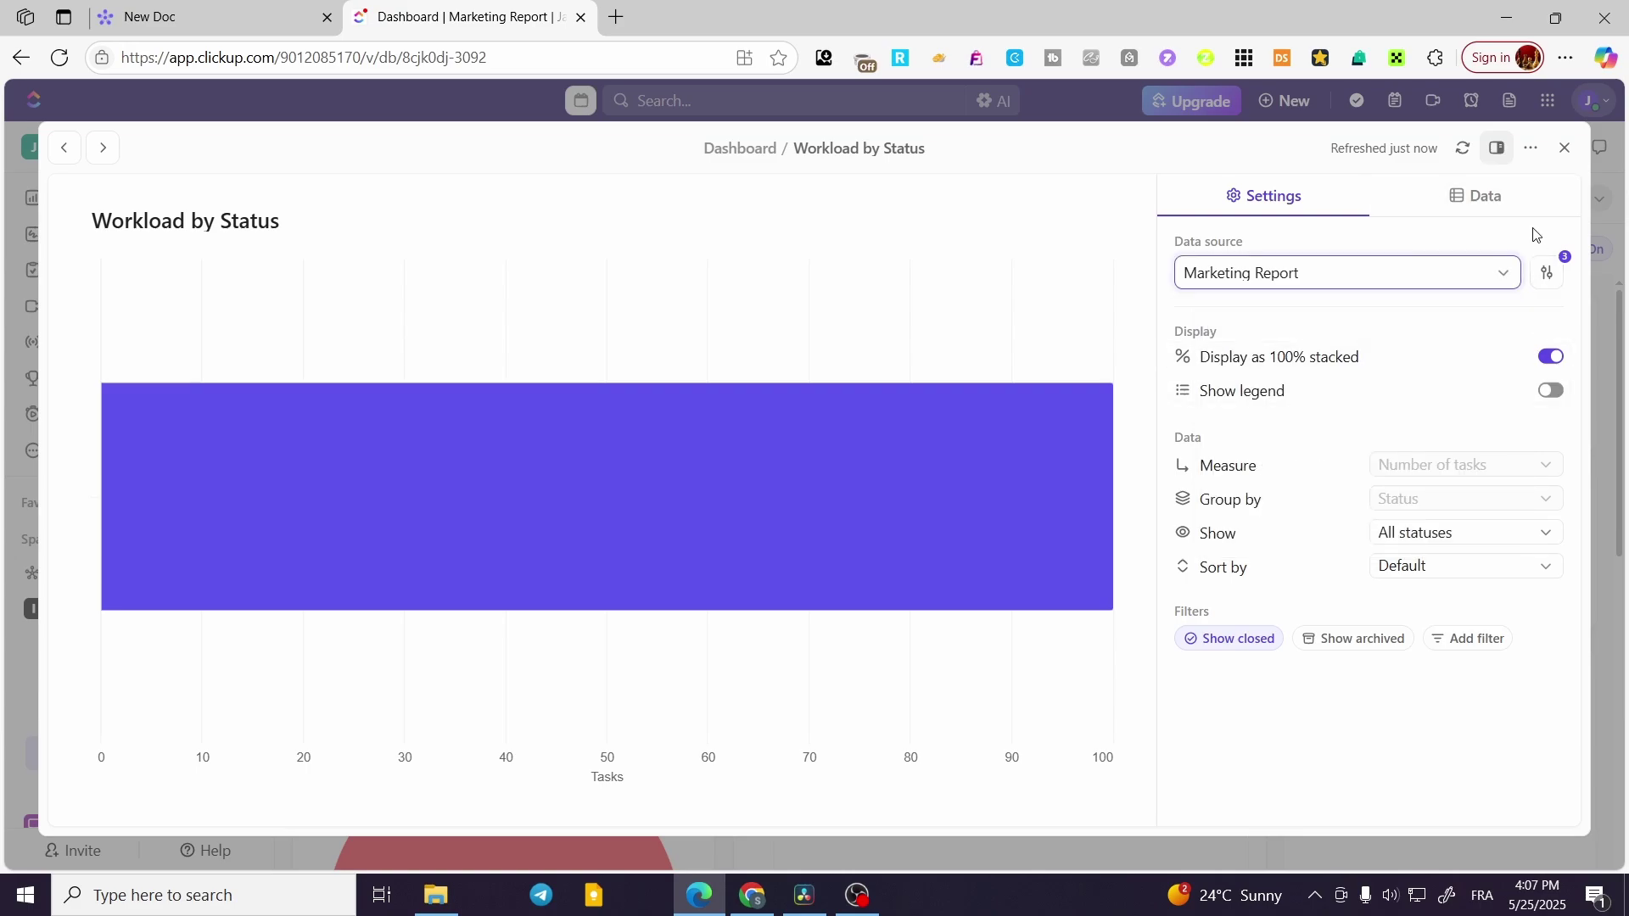
pyautogui.click(1513, 201)
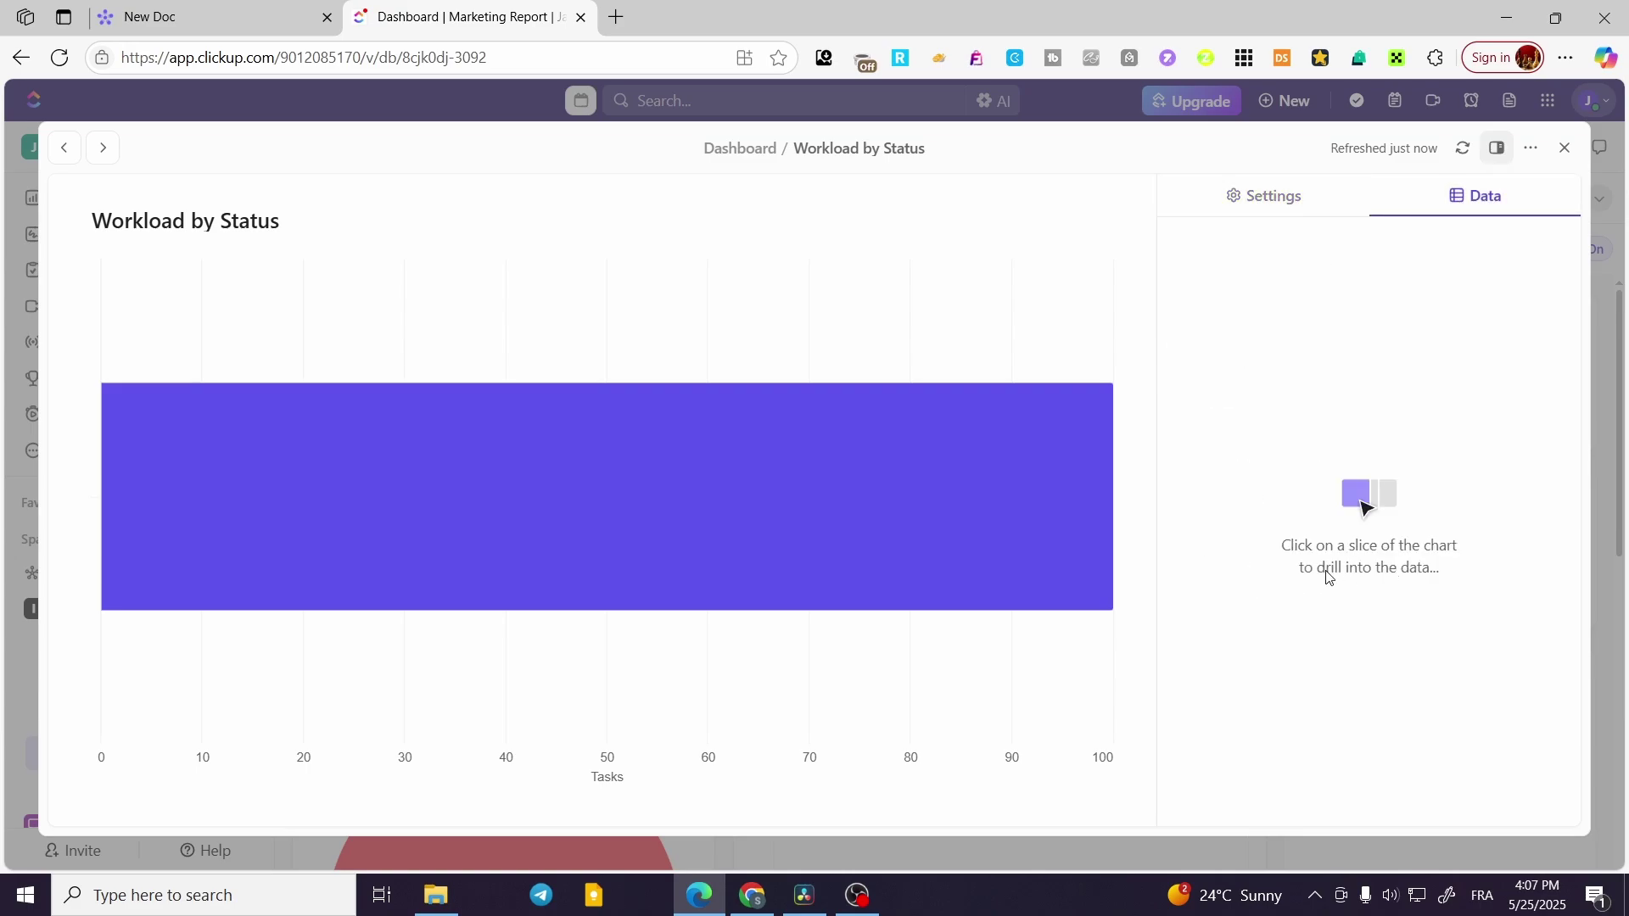
pyautogui.click(1277, 223)
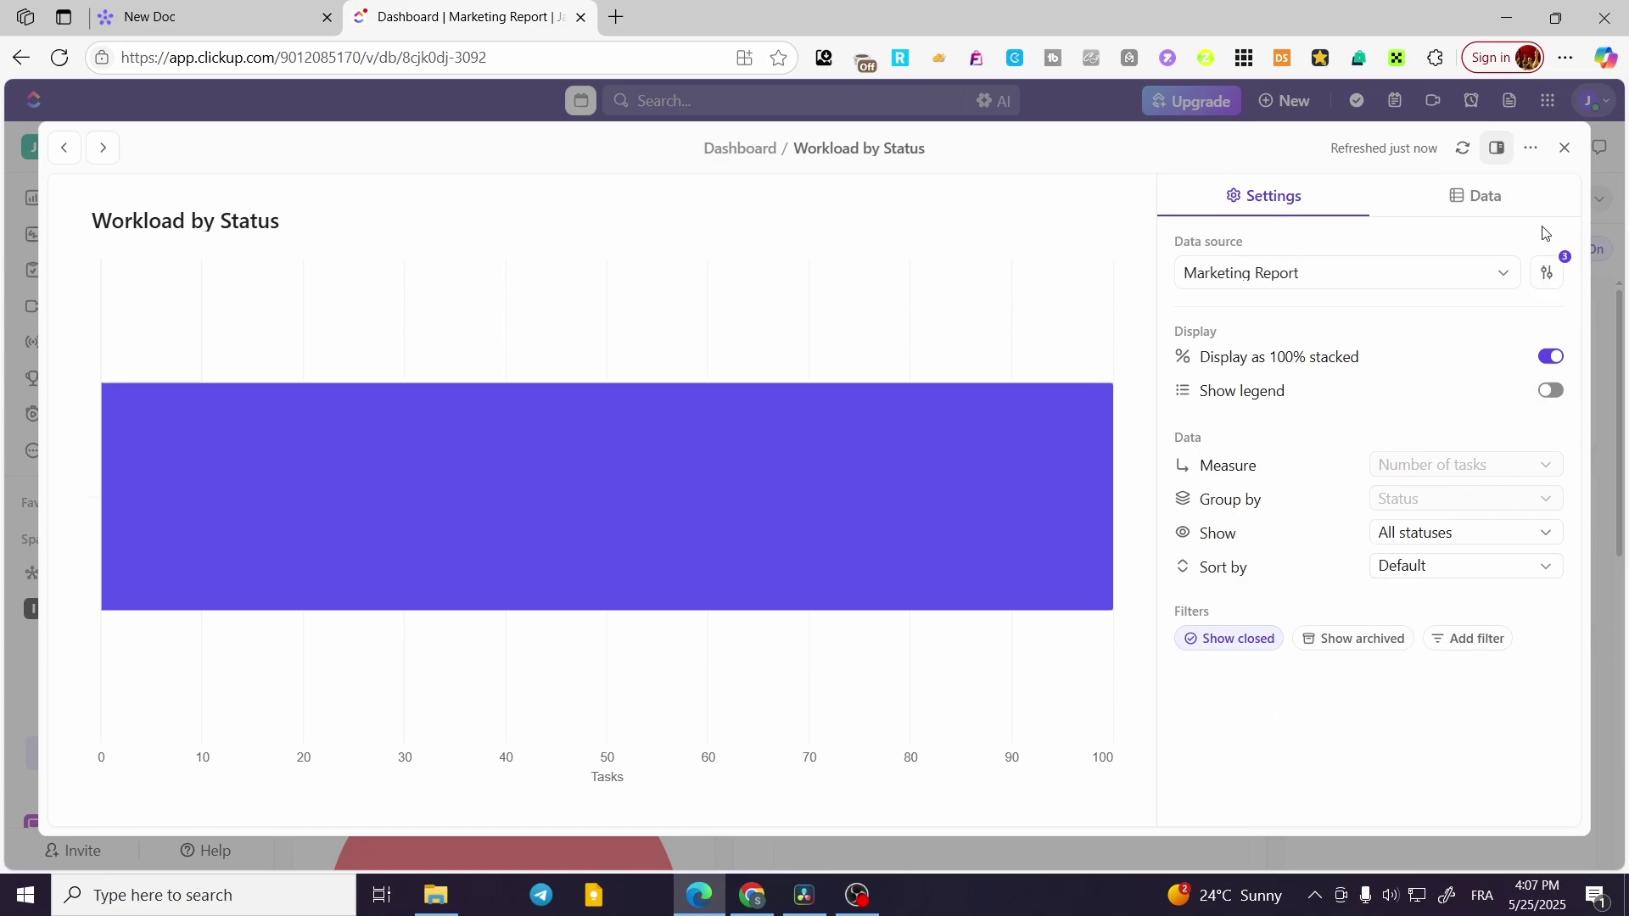
pyautogui.click(1566, 148)
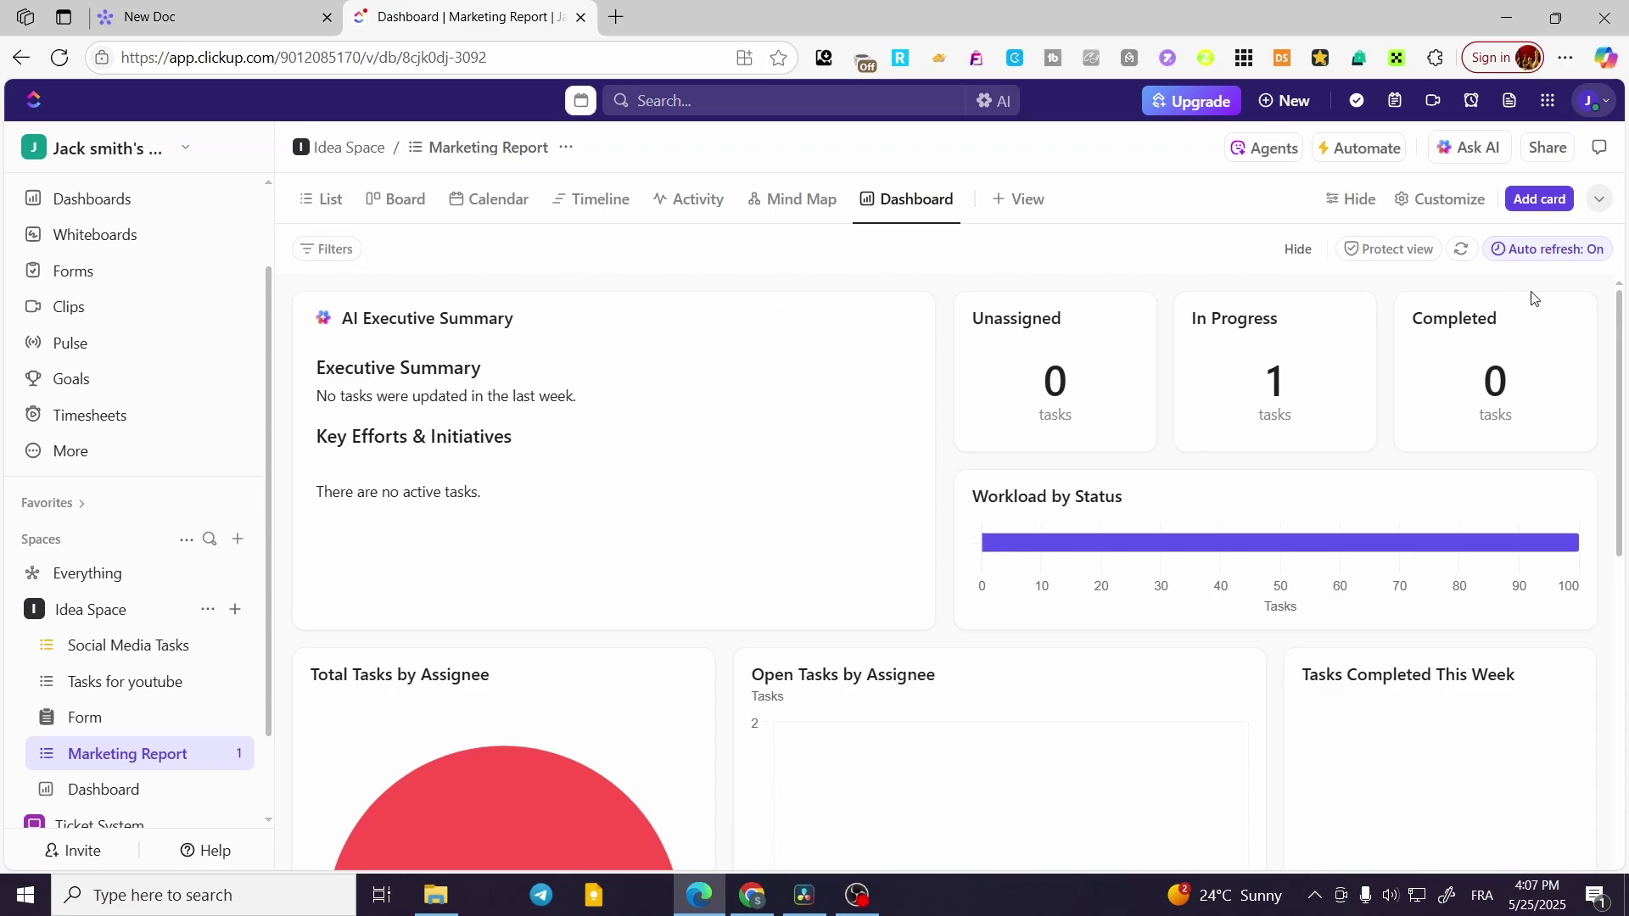
# Step: Scroll to the Latest Activity card and retitle it 'Latest Report'
pyautogui.scroll(-3, 1531, 299)
pyautogui.scroll(-4, 818, 494)
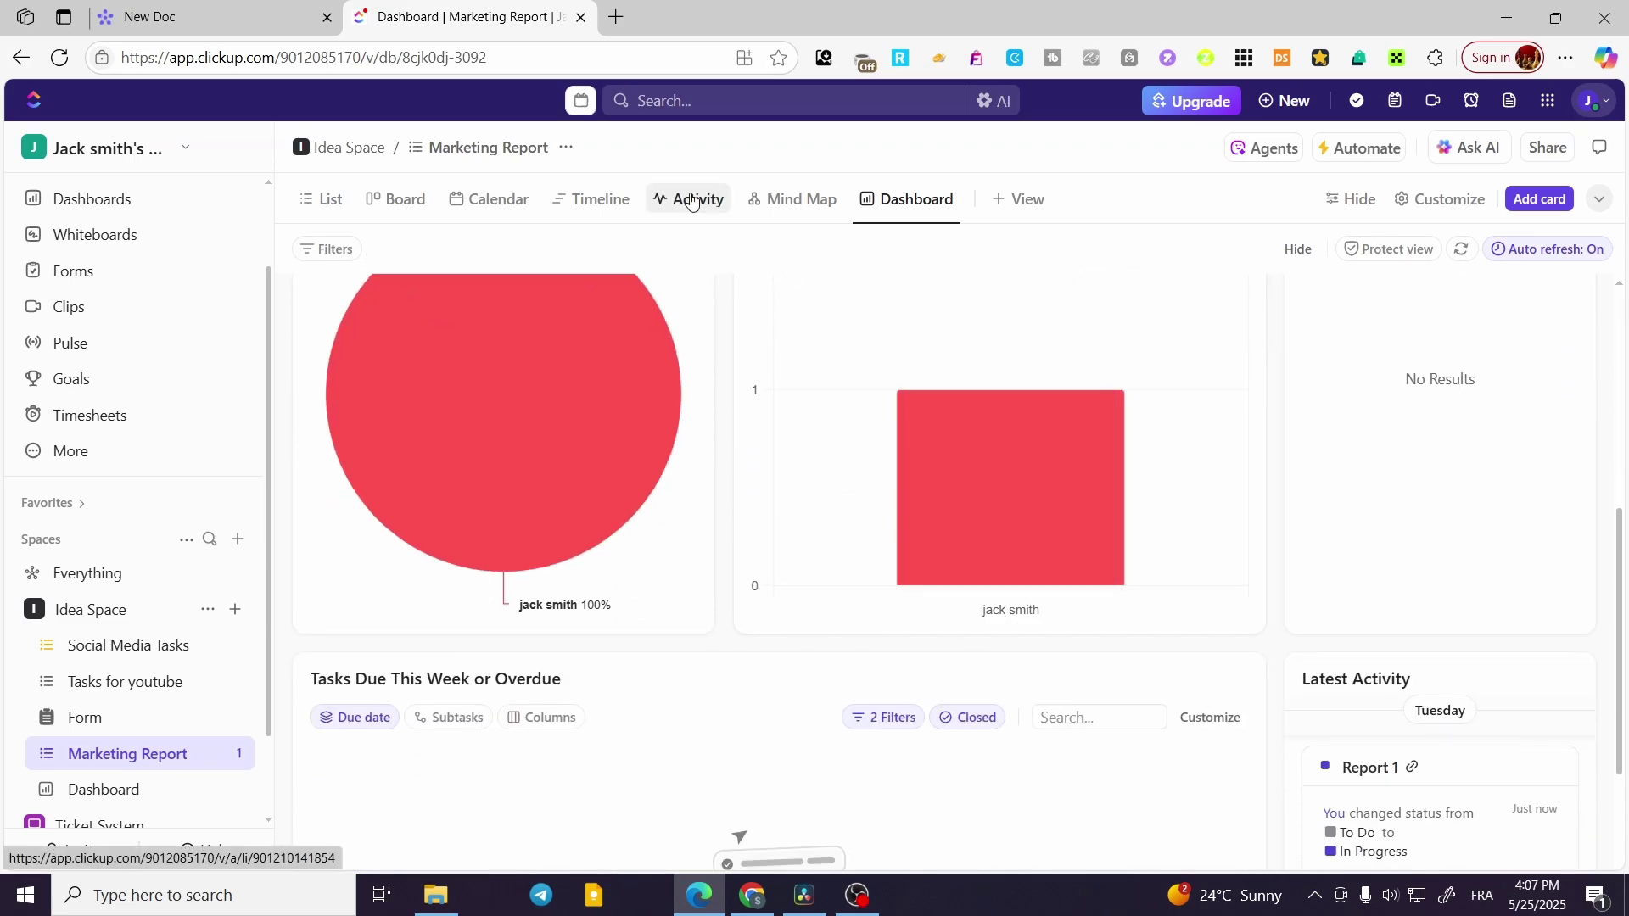
pyautogui.scroll(-4, 1442, 626)
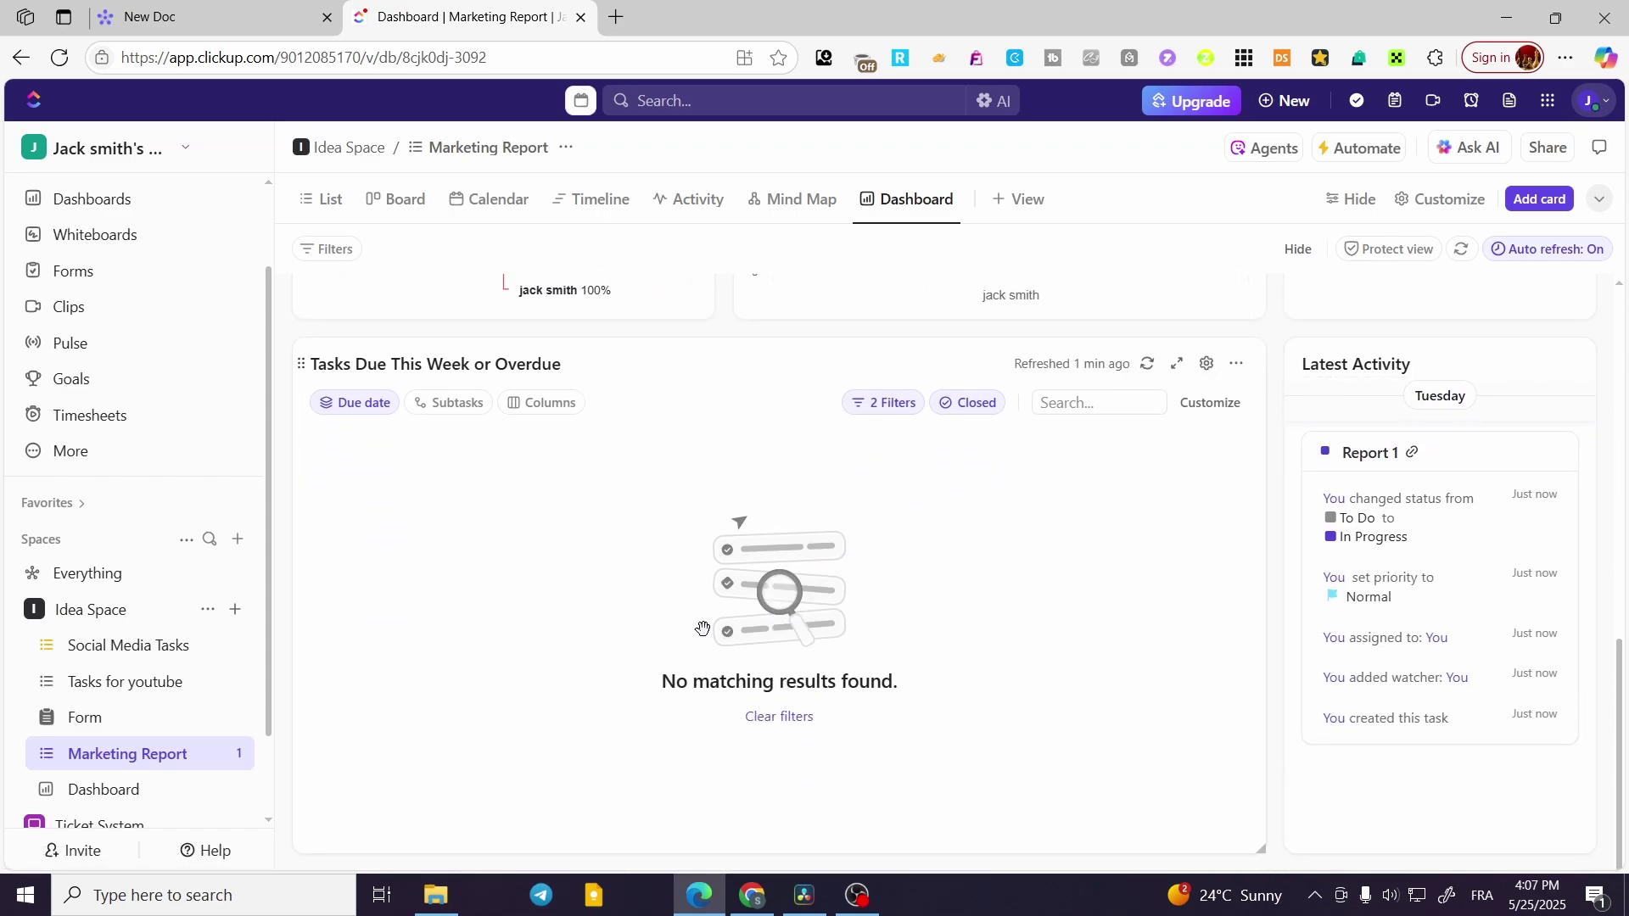
pyautogui.moveTo(1288, 368)
pyautogui.mouseDown()
pyautogui.moveTo(1123, 368)
pyautogui.moveTo(531, 440)
pyautogui.moveTo(215, 525)
pyautogui.moveTo(1131, 464)
pyautogui.moveTo(298, 476)
pyautogui.moveTo(287, 515)
pyautogui.moveTo(1315, 479)
pyautogui.moveTo(1345, 386)
pyautogui.moveTo(1298, 396)
pyautogui.mouseUp()
pyautogui.click(1434, 363)
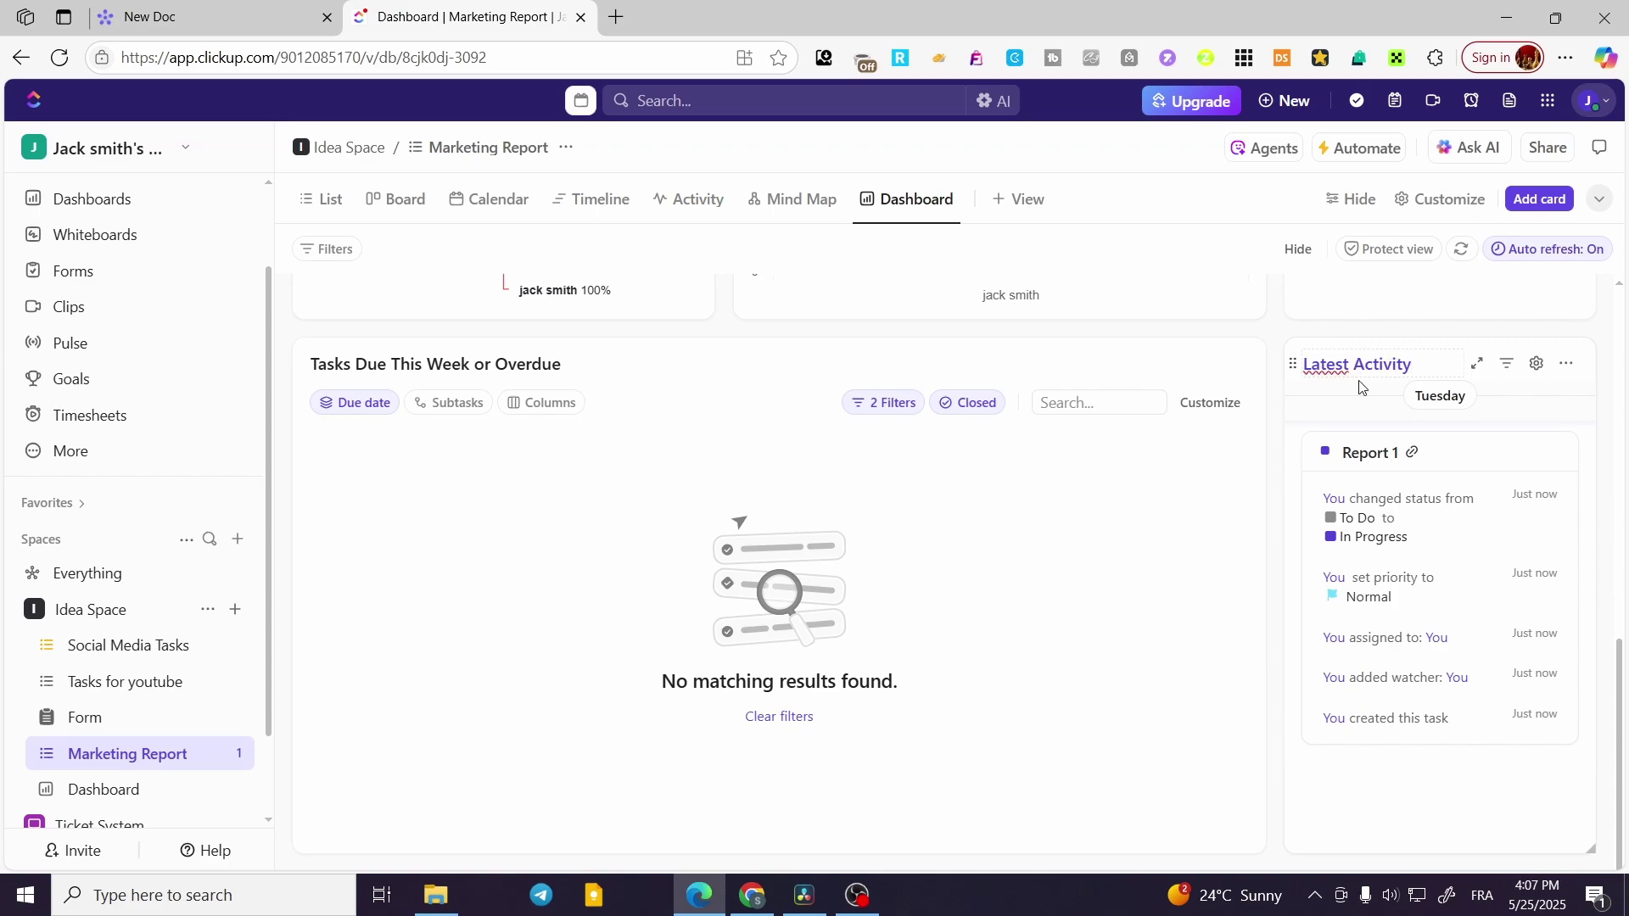
pyautogui.moveTo(1416, 365); pyautogui.dragTo(1356, 362)
pyautogui.press('BackSpace')
pyautogui.write('Repor')
# Step: Open Report 1's task page, then return to the Marketing Report dashboard
pyautogui.click(1414, 453)
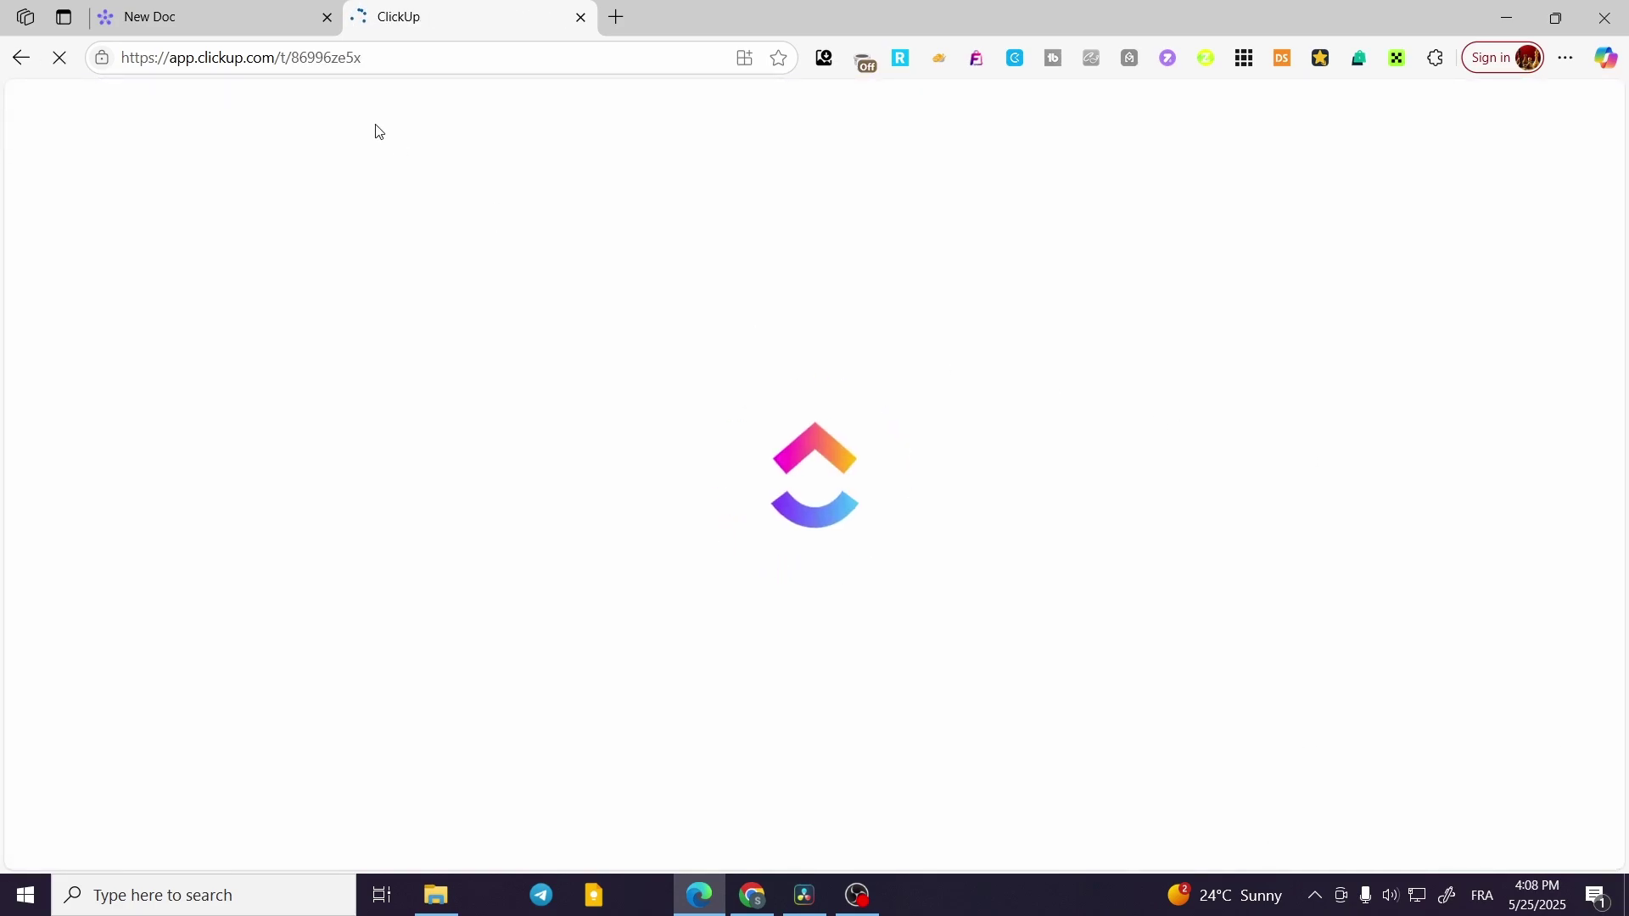
pyautogui.click(226, 7)
pyautogui.click(382, 13)
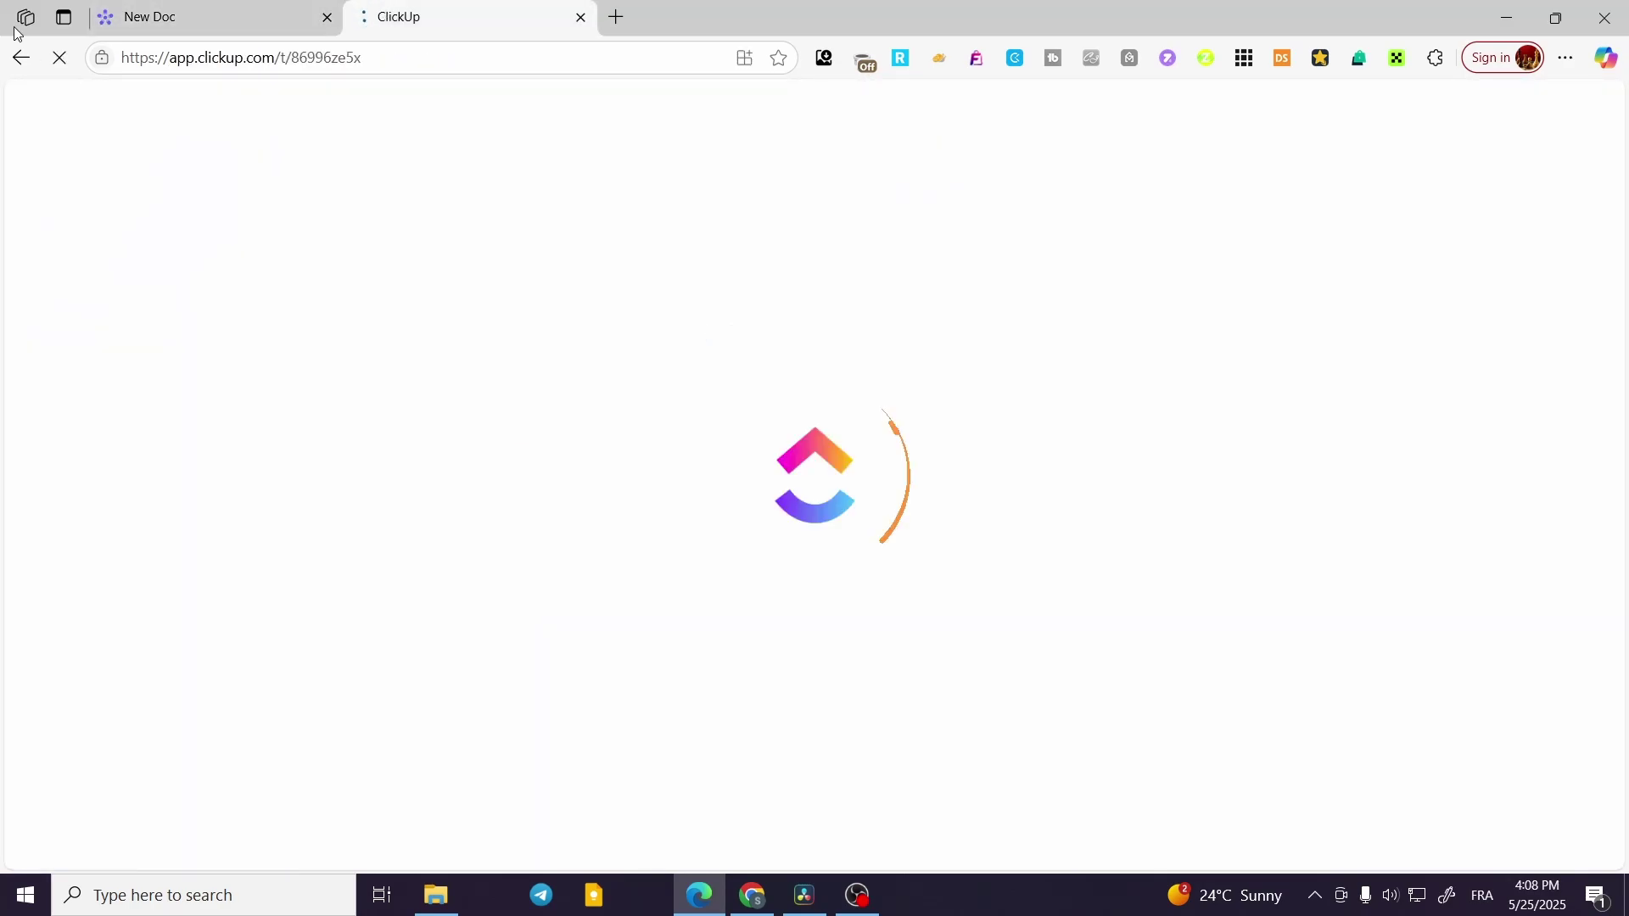
pyautogui.click(17, 61)
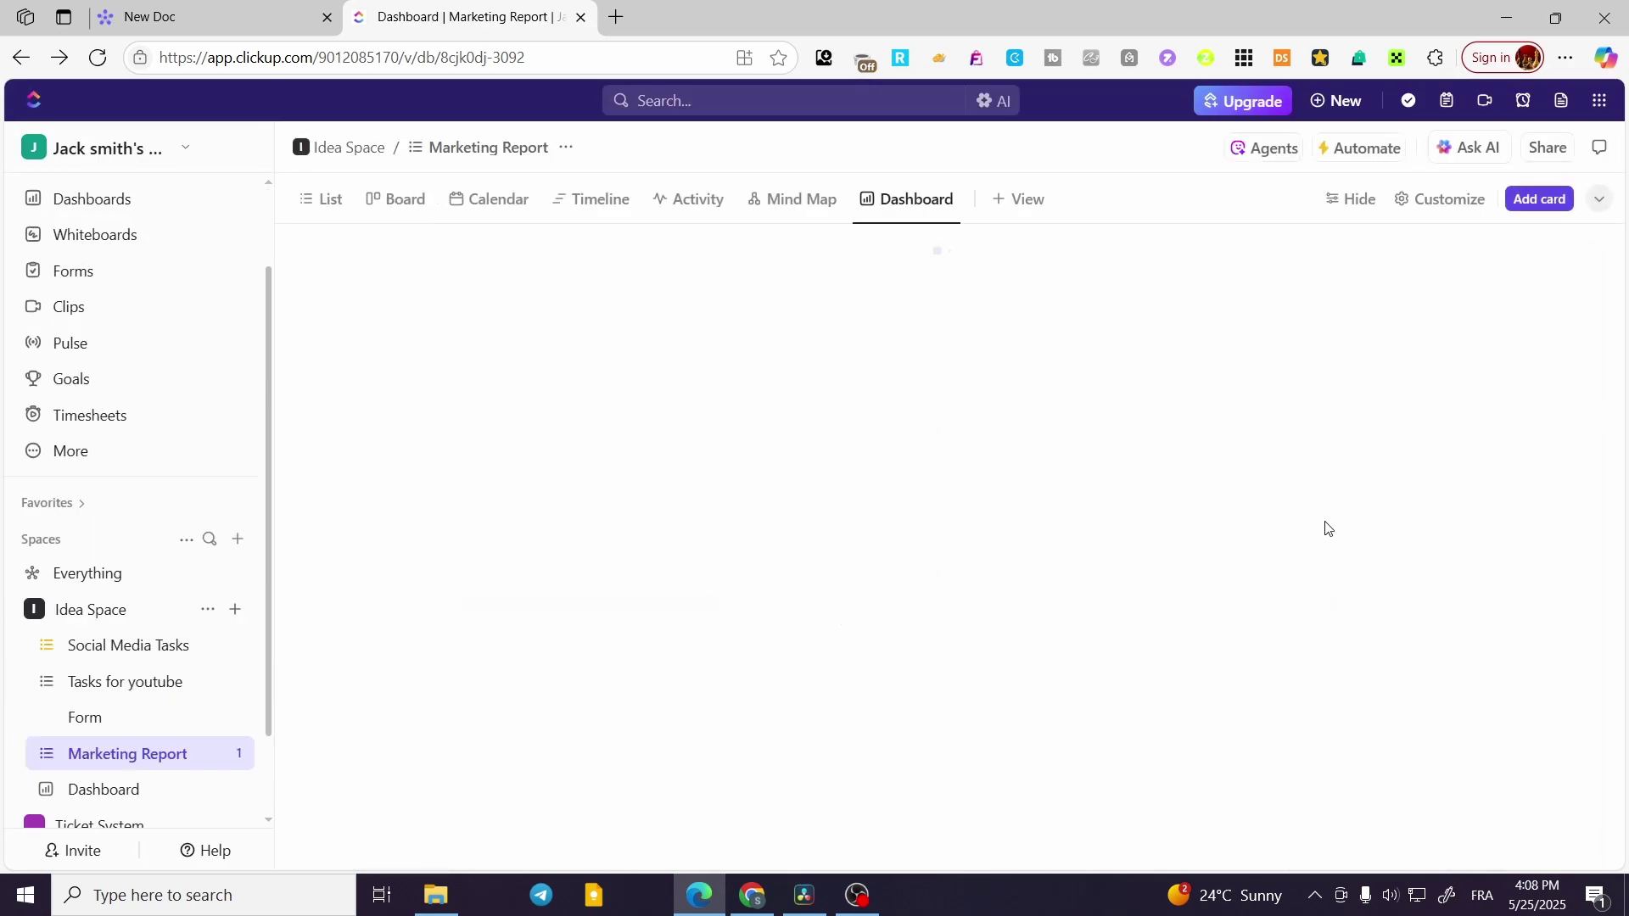
# Step: Bring up the dashboard view's Customize settings, with only Auto refresh enabled
pyautogui.scroll(-3, 1520, 629)
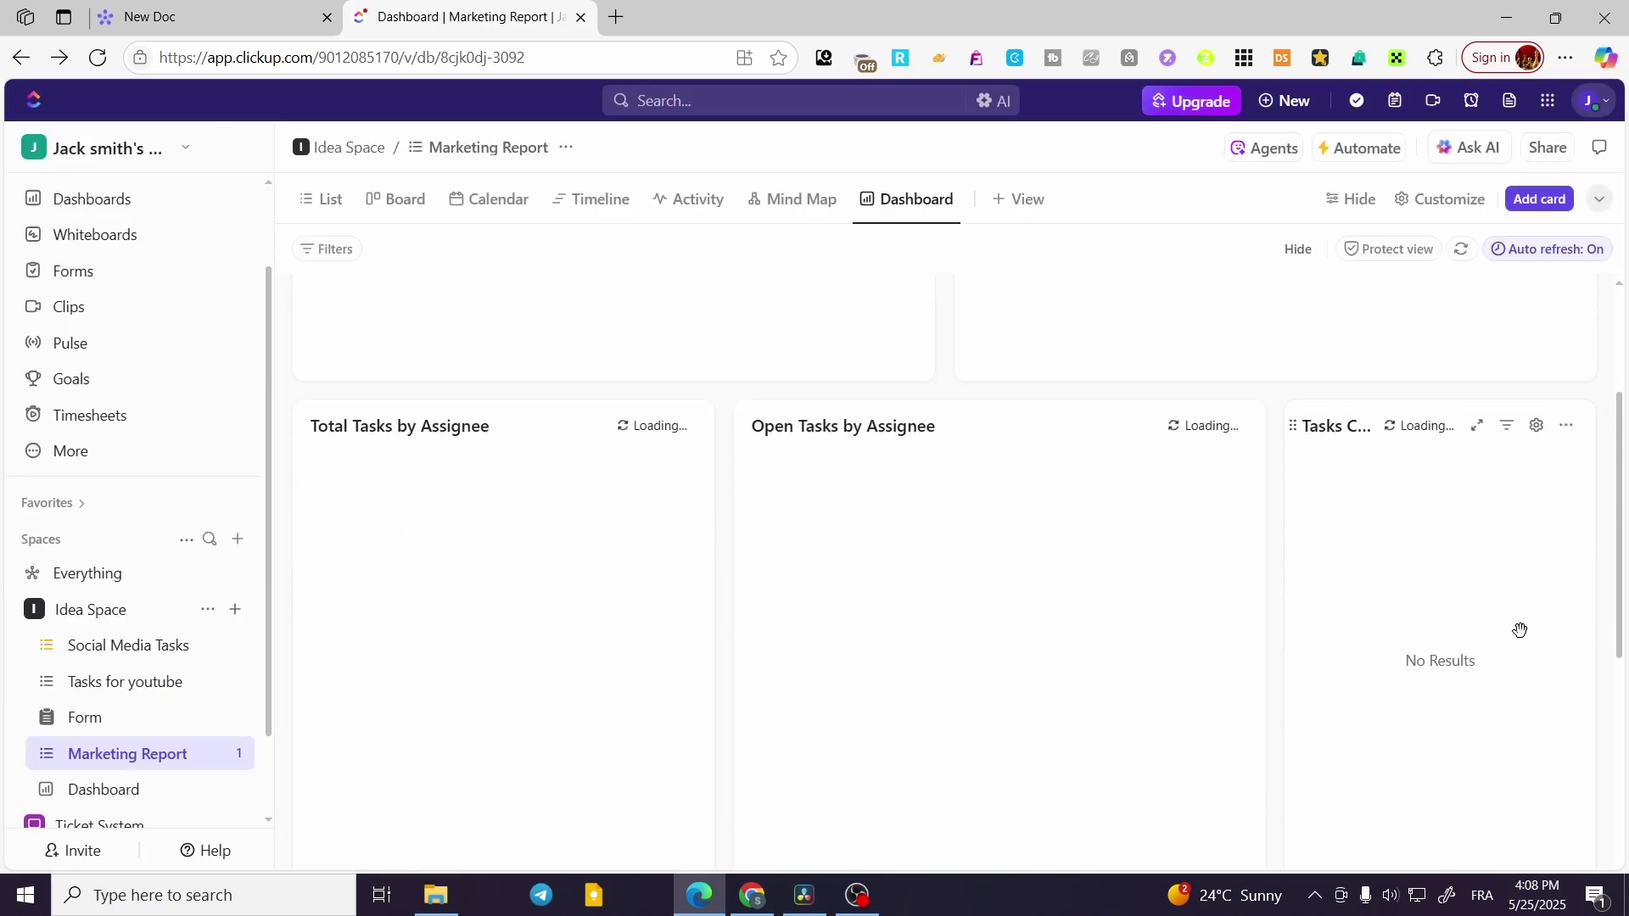
pyautogui.scroll(3, 1505, 618)
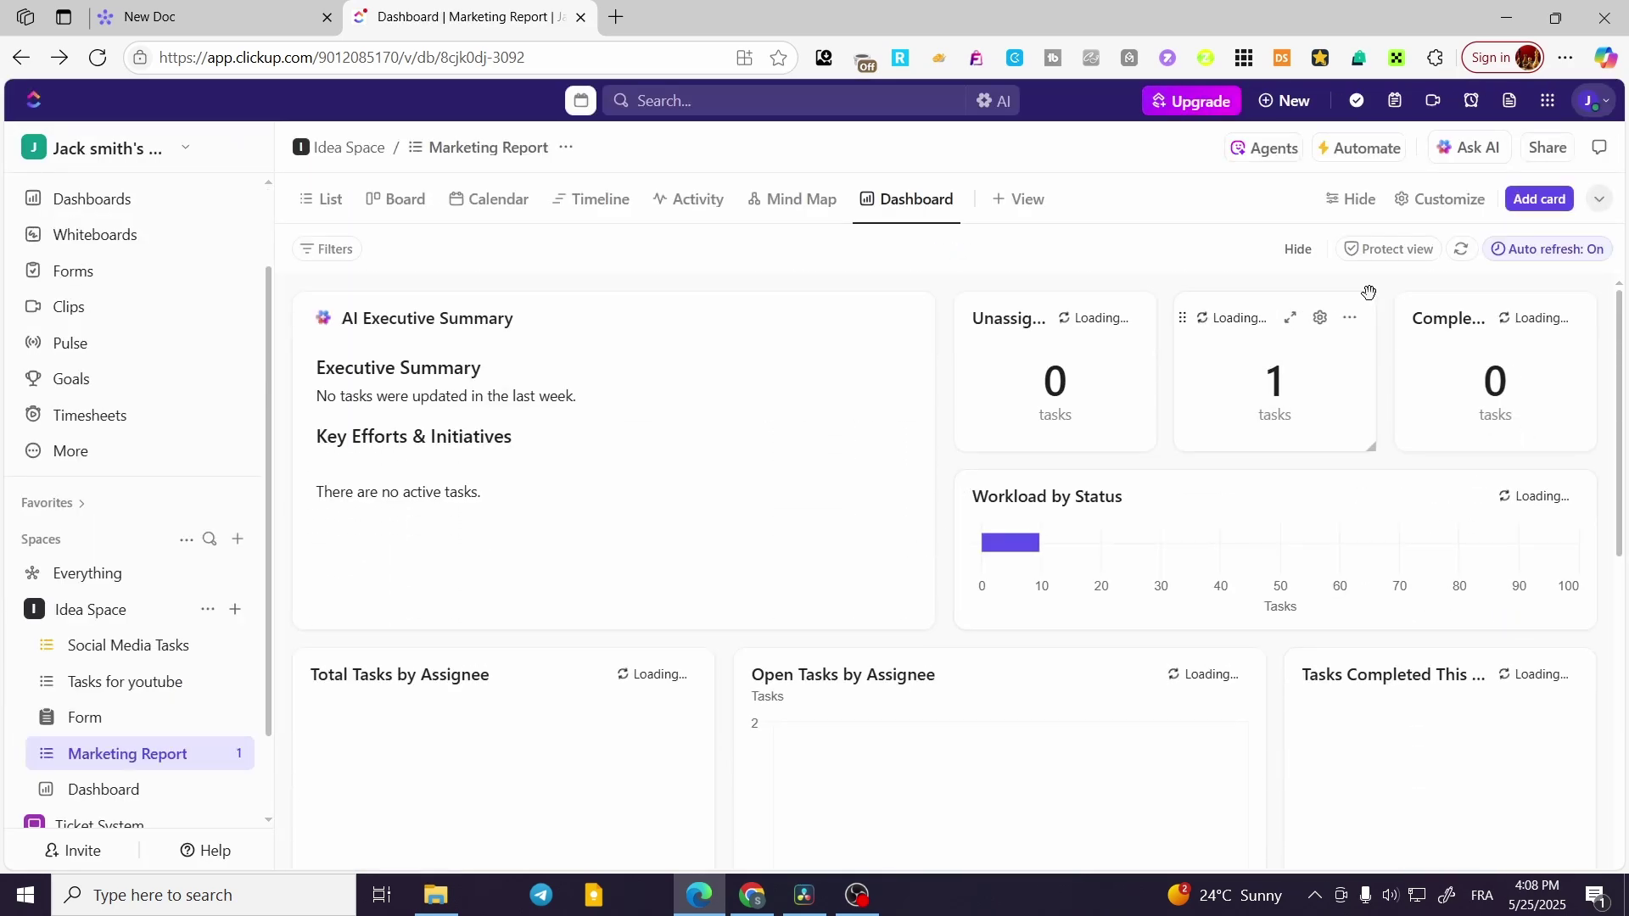
pyautogui.click(1440, 203)
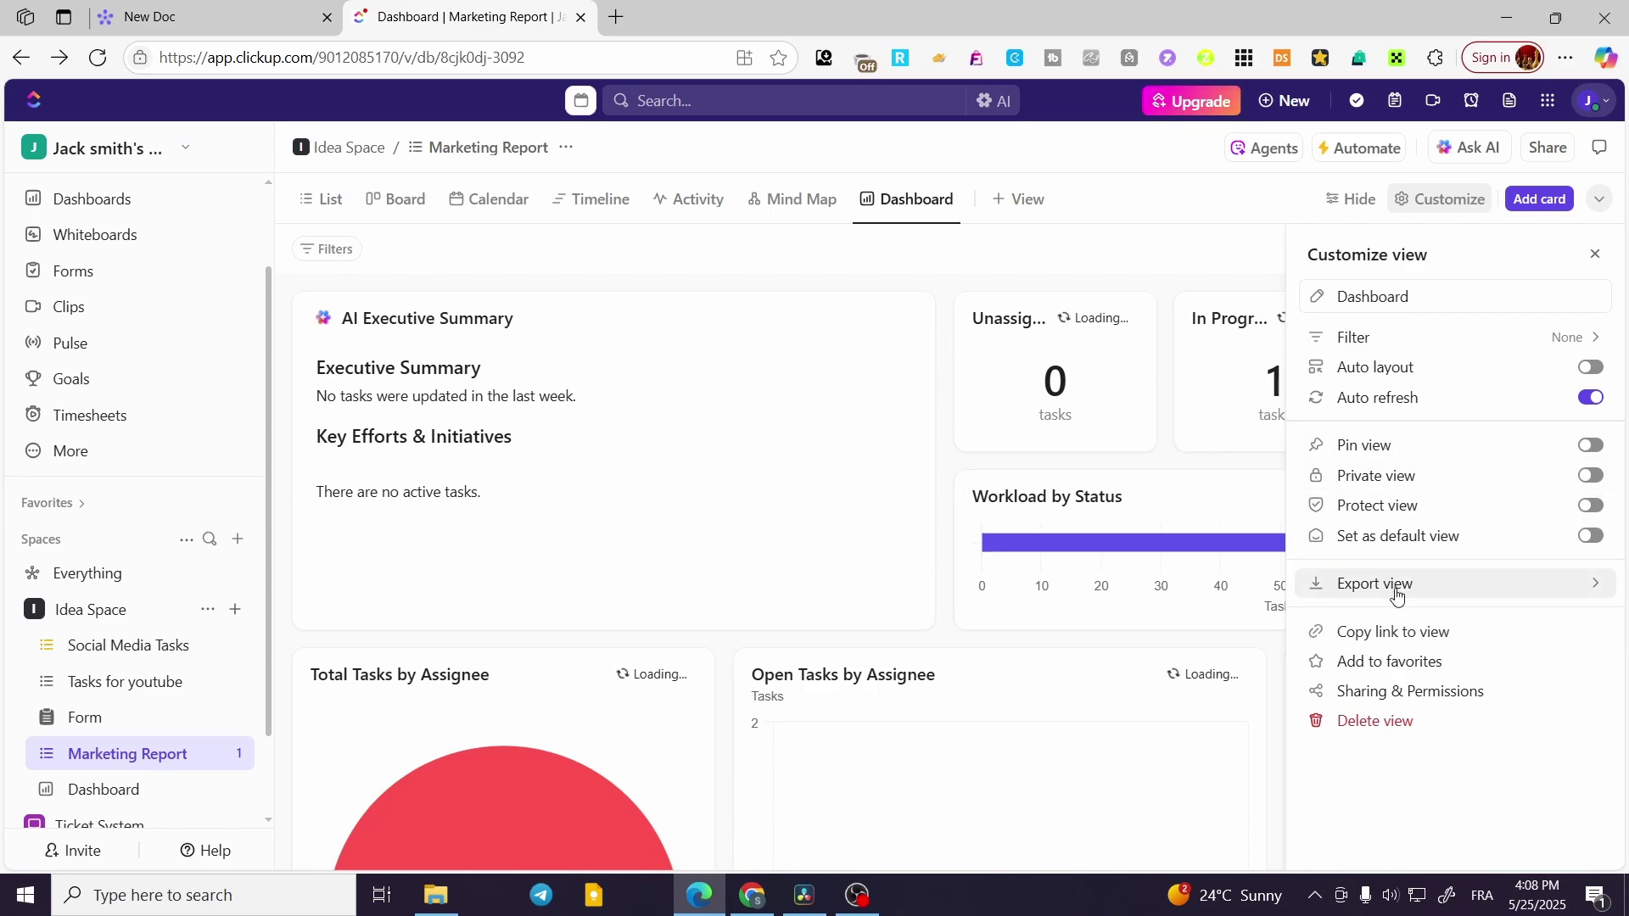
# Step: Expand the Export view options, close the Customize panel, and scroll the full dashboard
pyautogui.click(1436, 585)
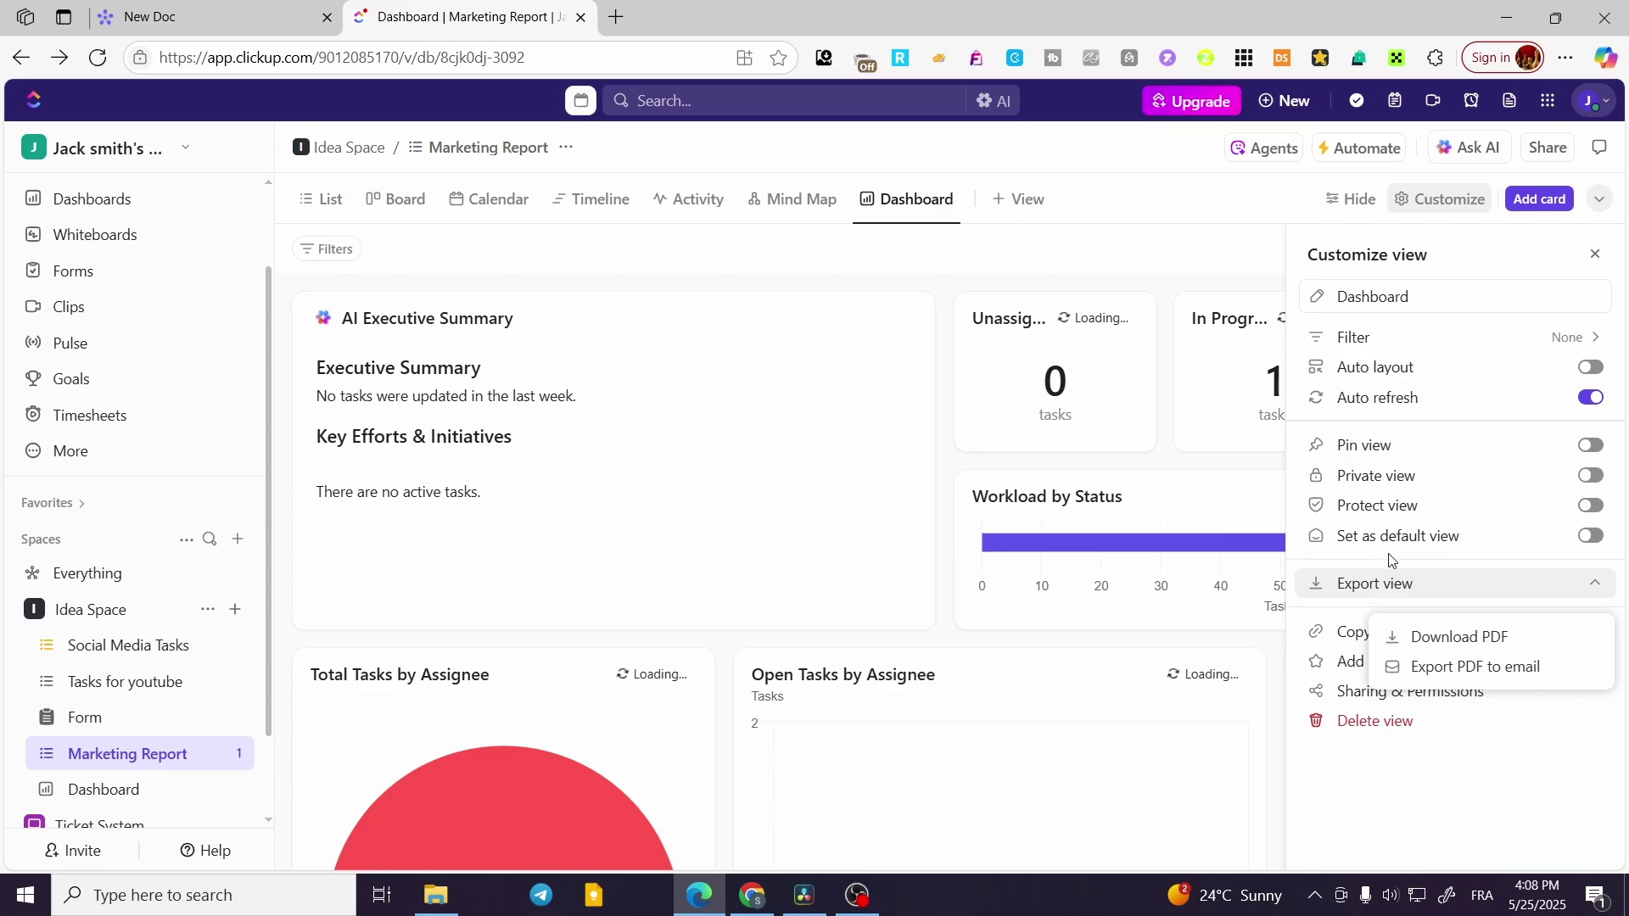
pyautogui.click(1054, 266)
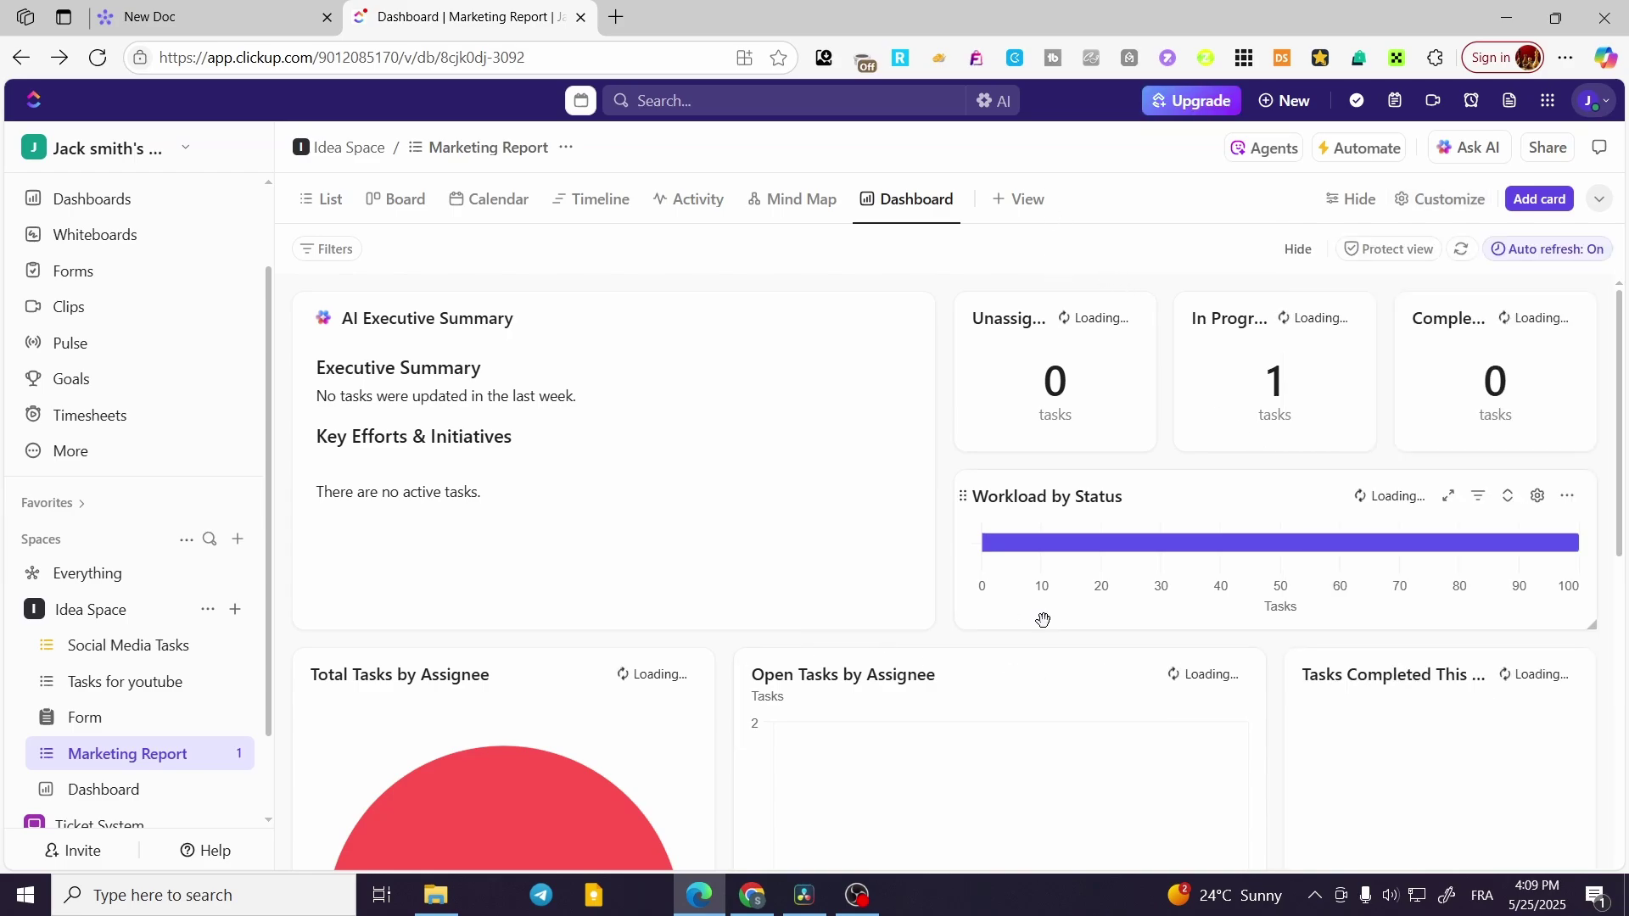
pyautogui.scroll(-1, 410, 582)
pyautogui.scroll(-1, 176, 723)
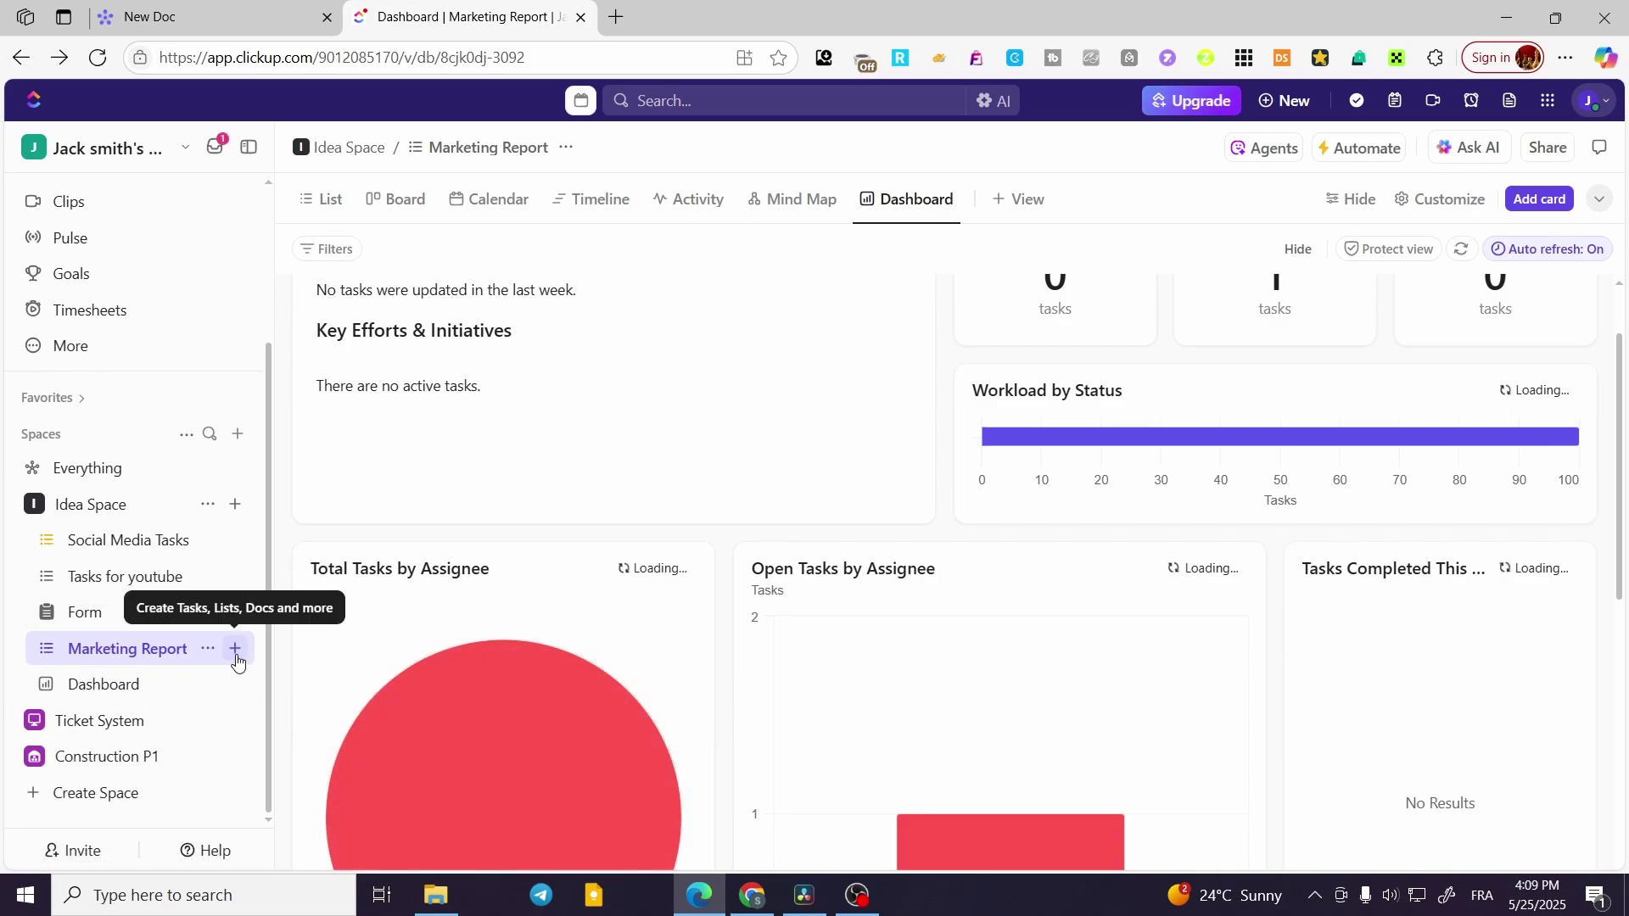
pyautogui.click(235, 654)
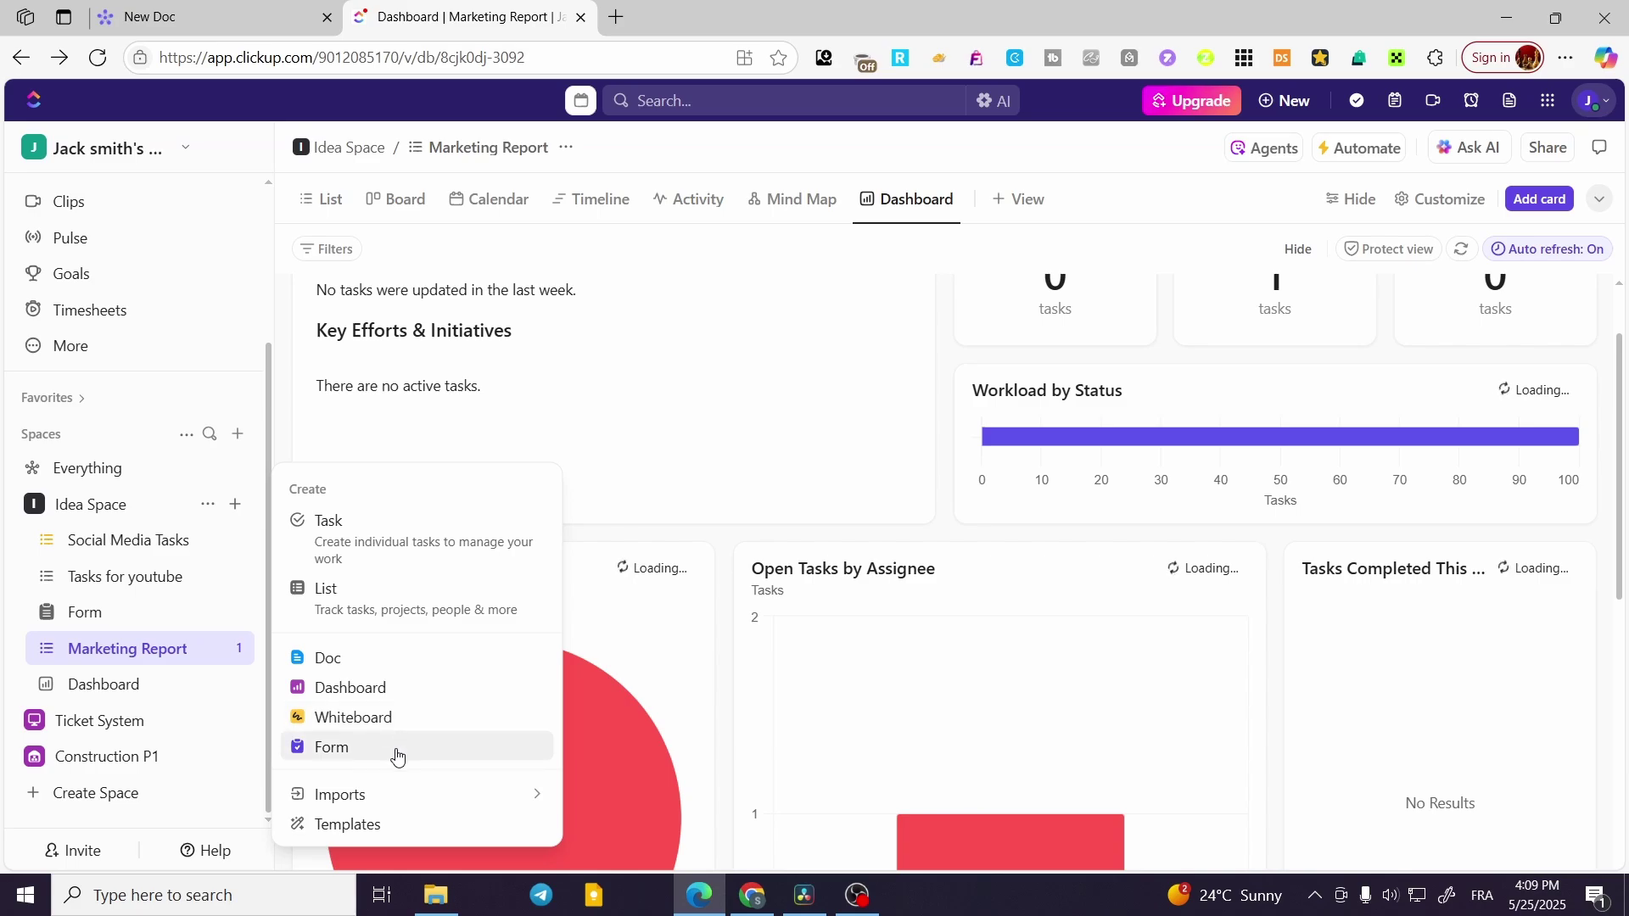
pyautogui.moveTo(421, 796)
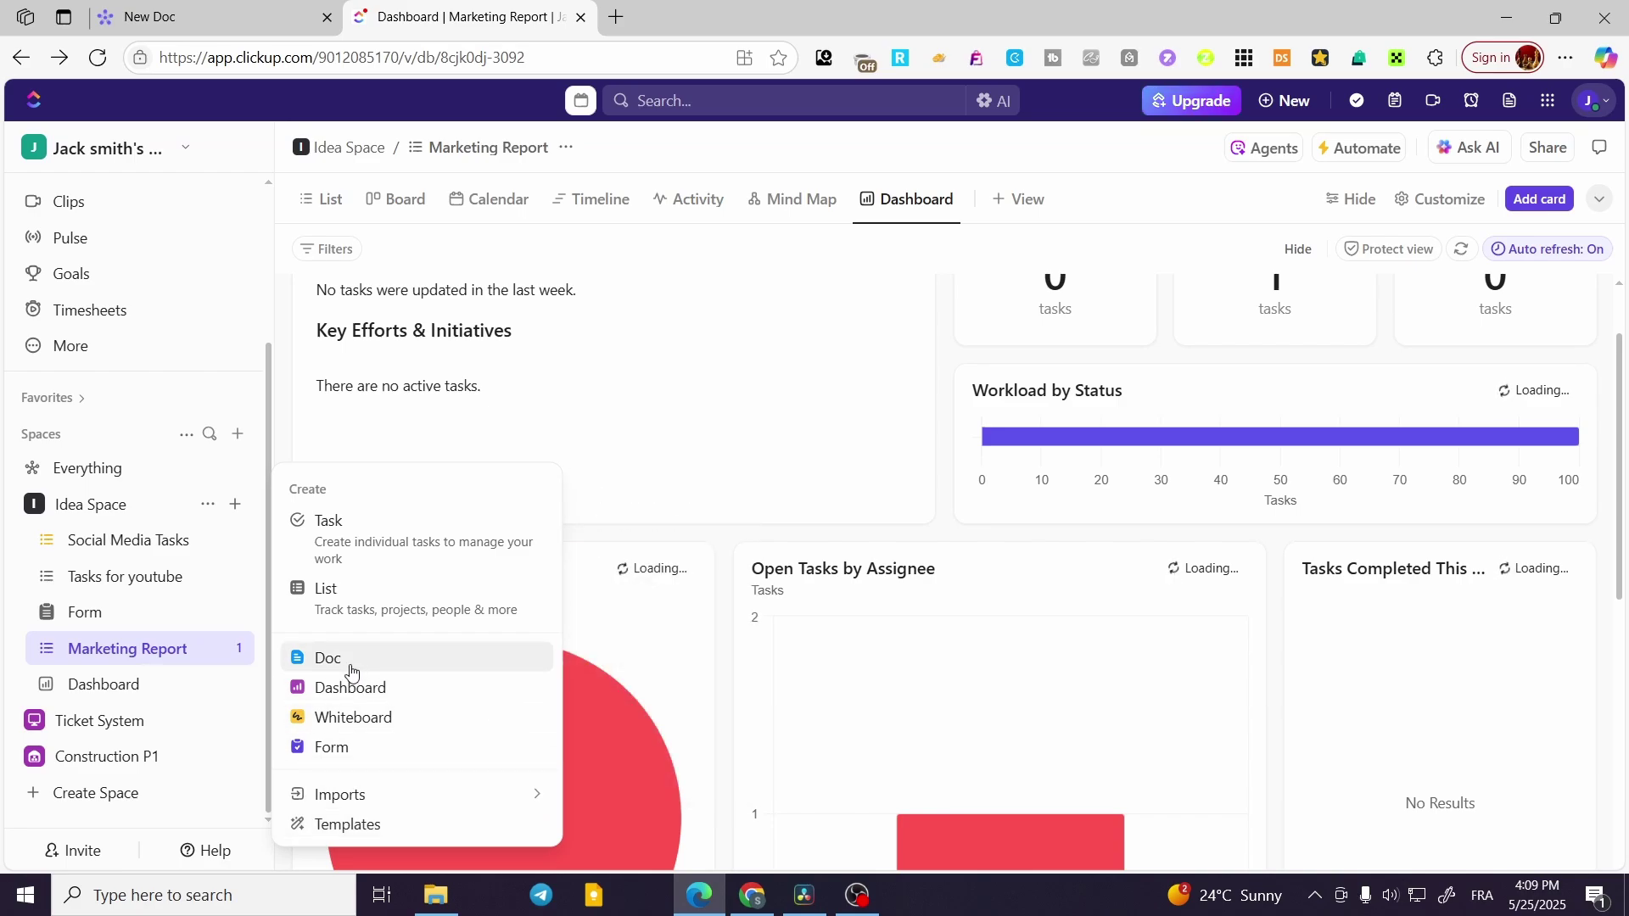
pyautogui.click(638, 463)
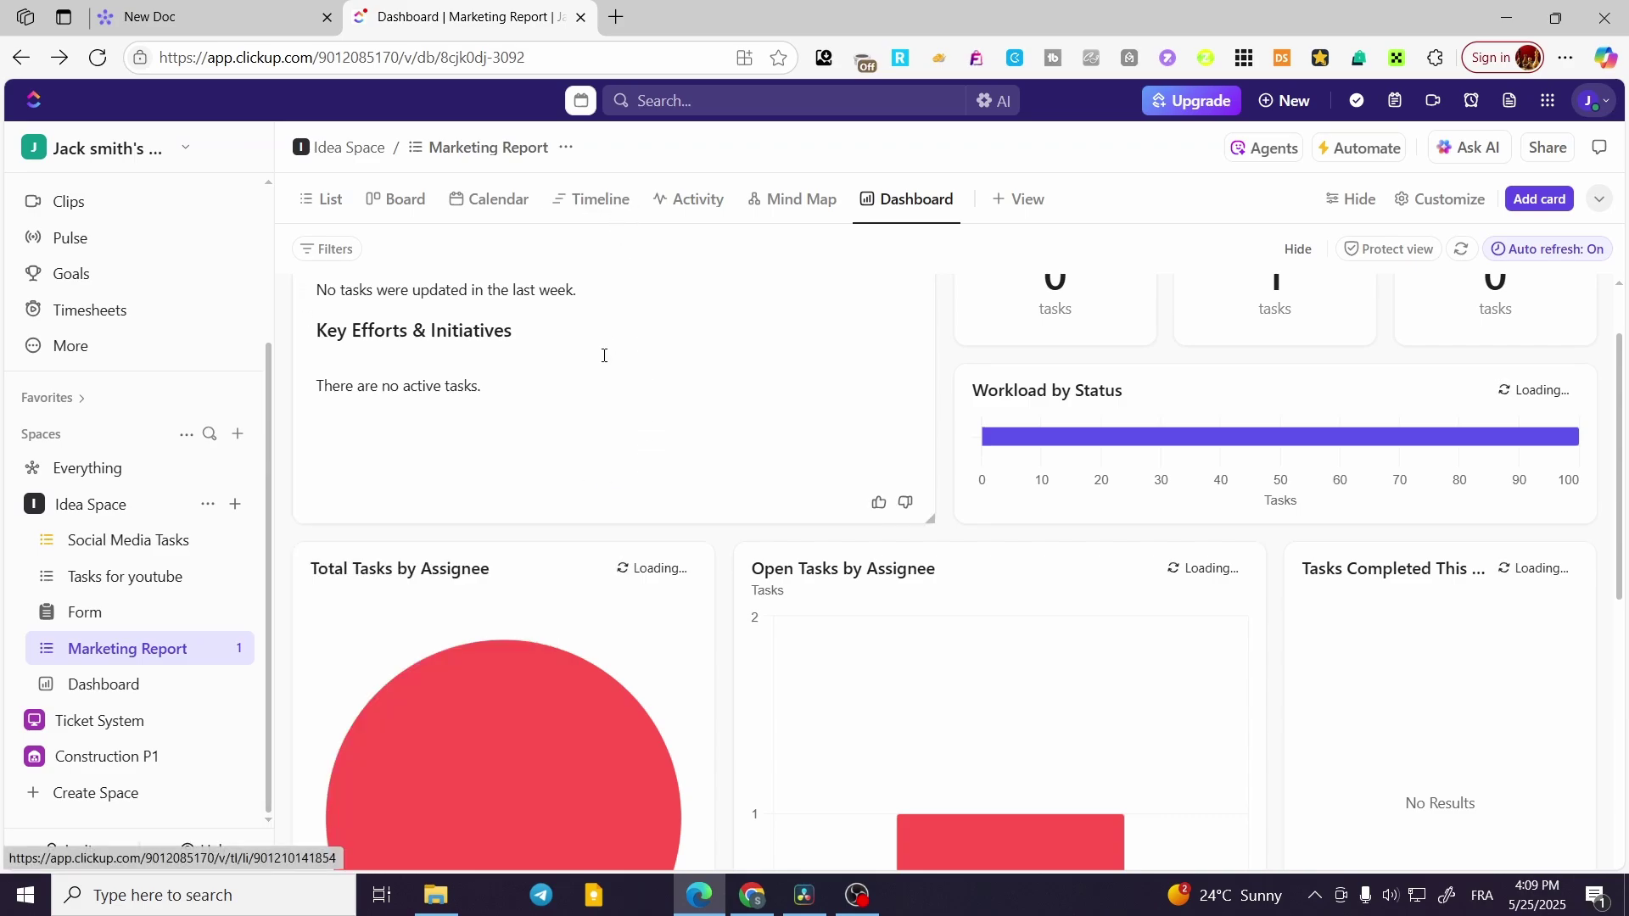